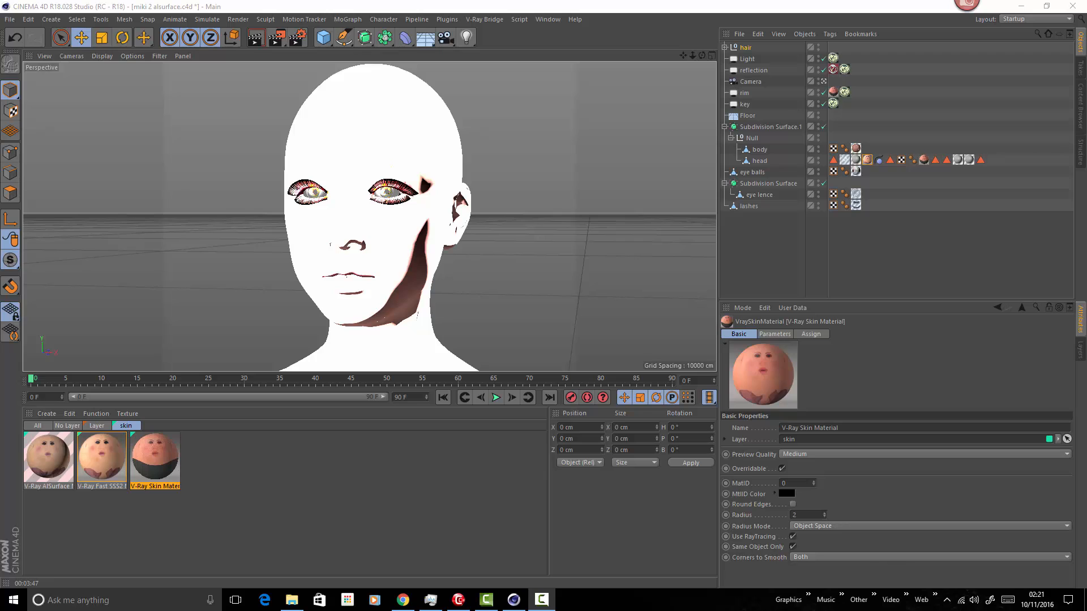
# Compare the basic properties of the V-Ray AlSurface, Fast SSS2 and Skin materials in the skin layer
pyautogui.click(47, 469)
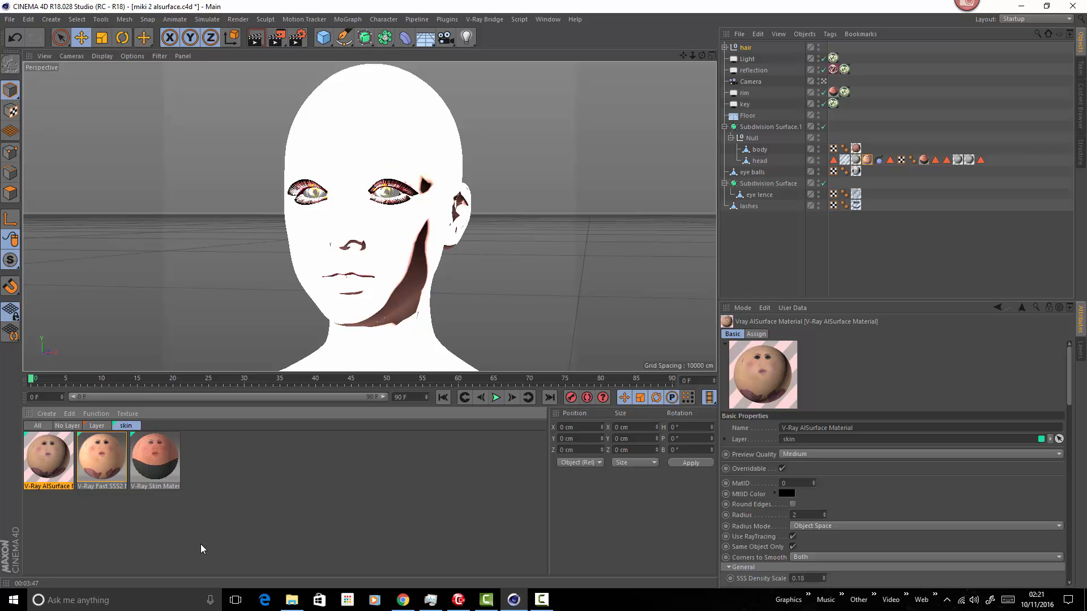
pyautogui.click(108, 465)
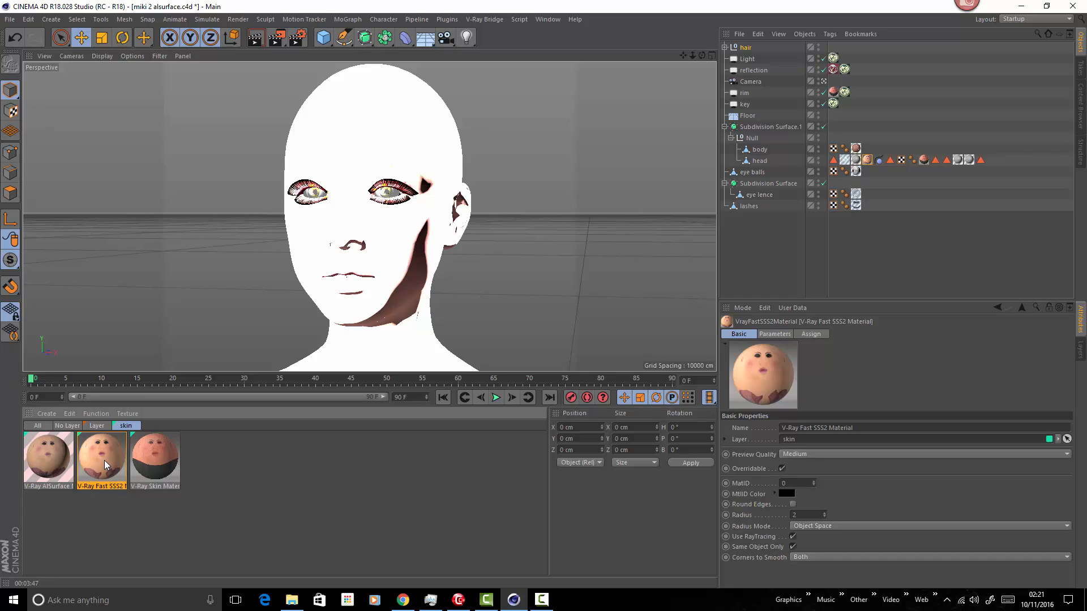
pyautogui.click(168, 456)
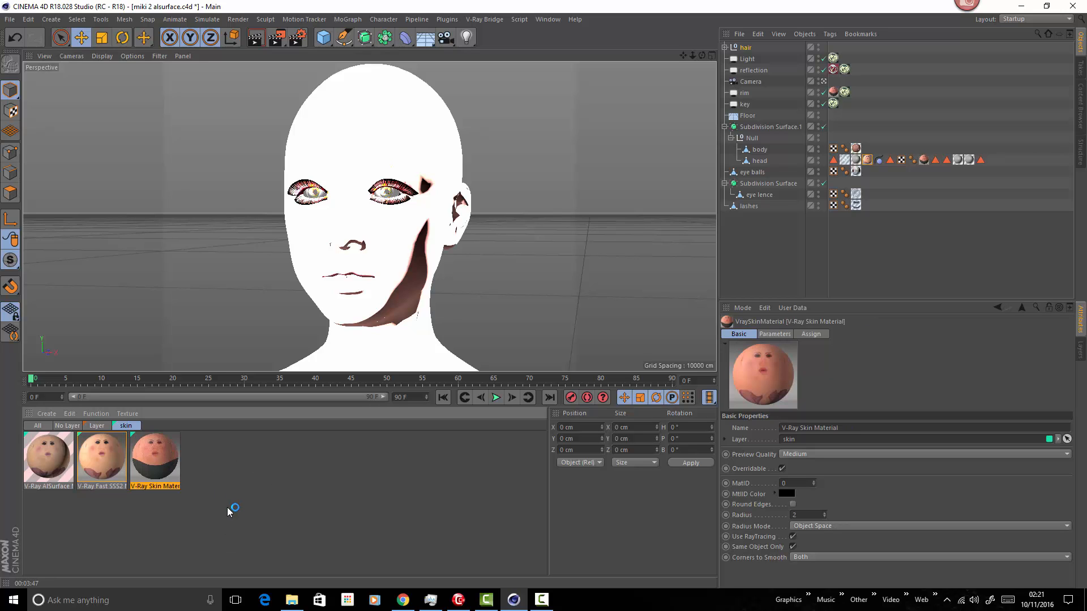
pyautogui.click(240, 499)
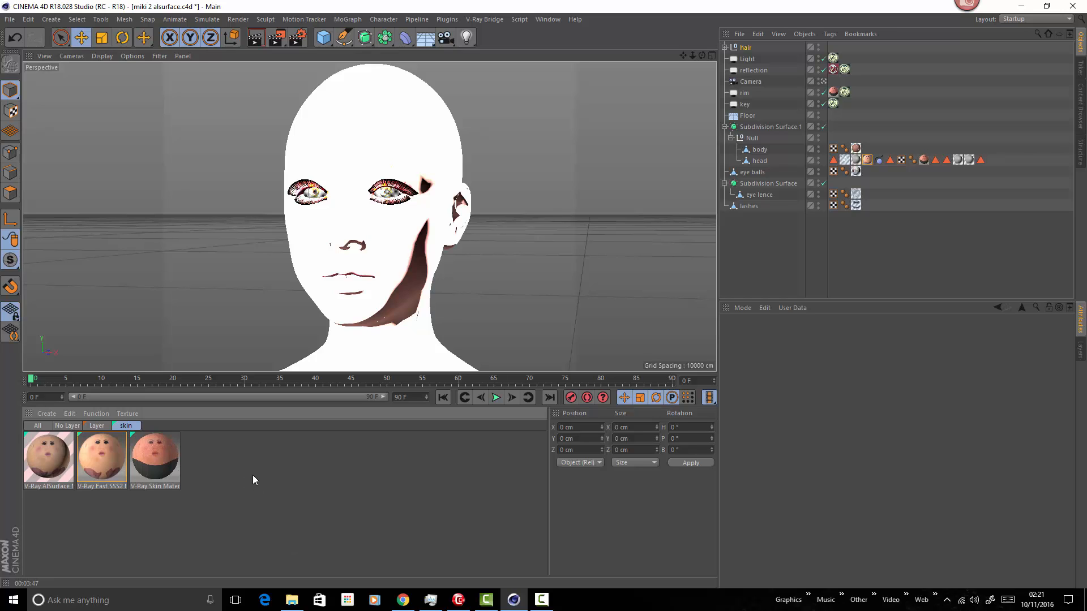
# Open the V-Ray Skin Material for editing in an enlarged window placed clear of the head in the viewport
pyautogui.doubleClick(163, 461)
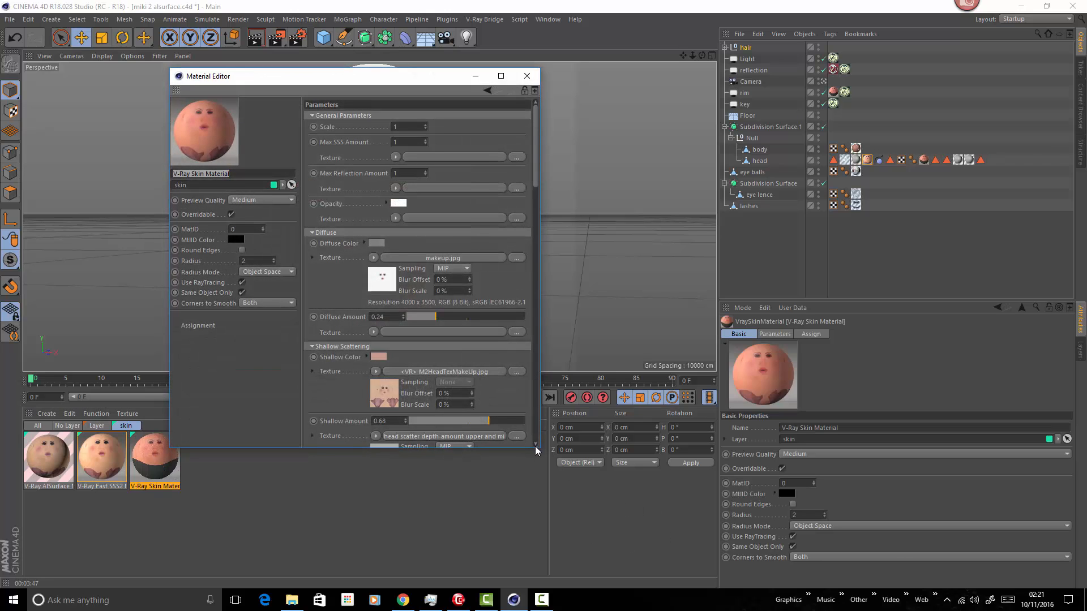
pyautogui.moveTo(539, 447); pyautogui.dragTo(586, 564)
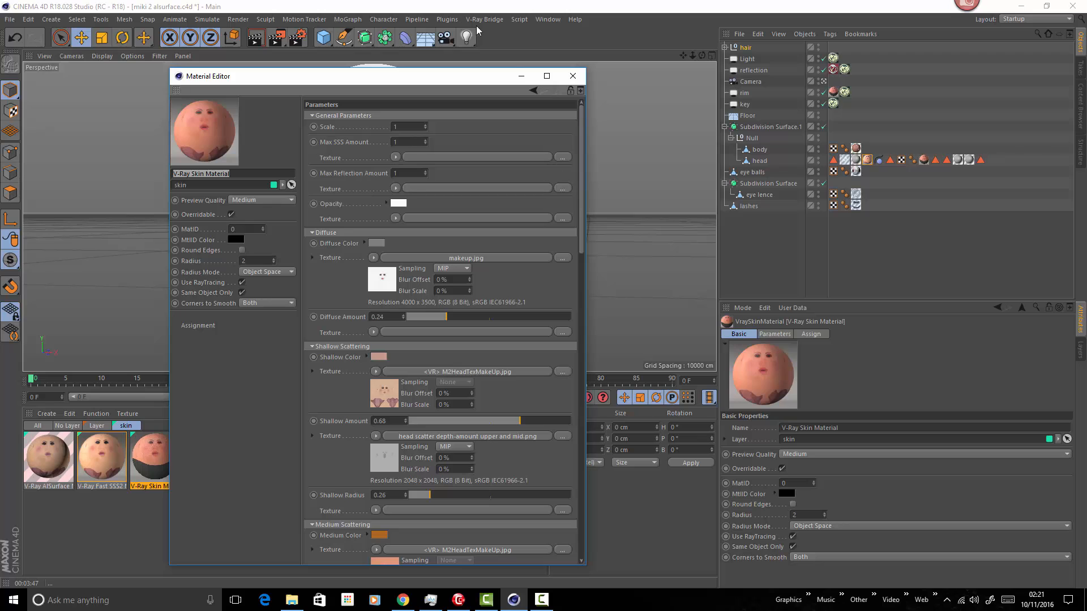
pyautogui.moveTo(392, 79); pyautogui.dragTo(738, 59)
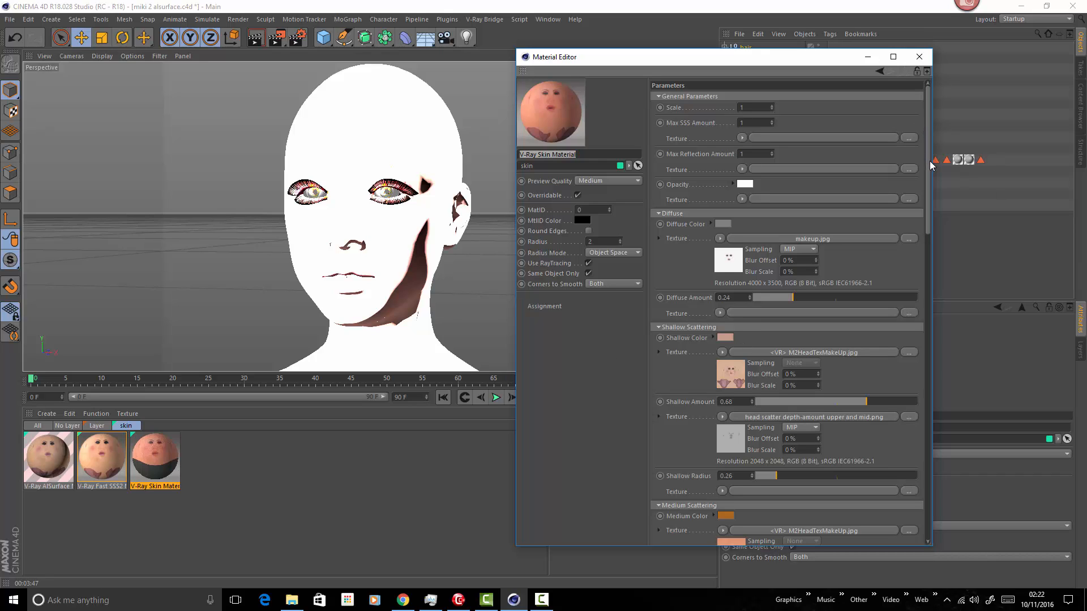
# Review the skin material's parameters from the general settings through scattering and reflection to the multi scattering options
pyautogui.moveTo(929, 162)
pyautogui.mouseDown()
pyautogui.moveTo(926, 293)
pyautogui.moveTo(930, 157)
pyautogui.mouseUp()
pyautogui.moveTo(929, 214); pyautogui.dragTo(932, 417)
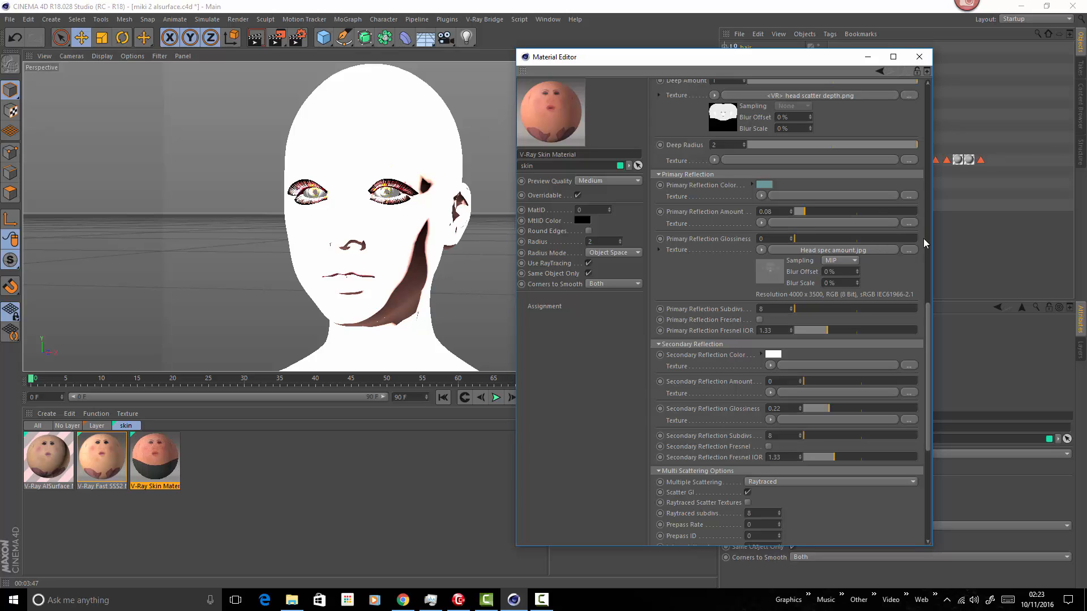
pyautogui.moveTo(928, 349); pyautogui.dragTo(918, 106)
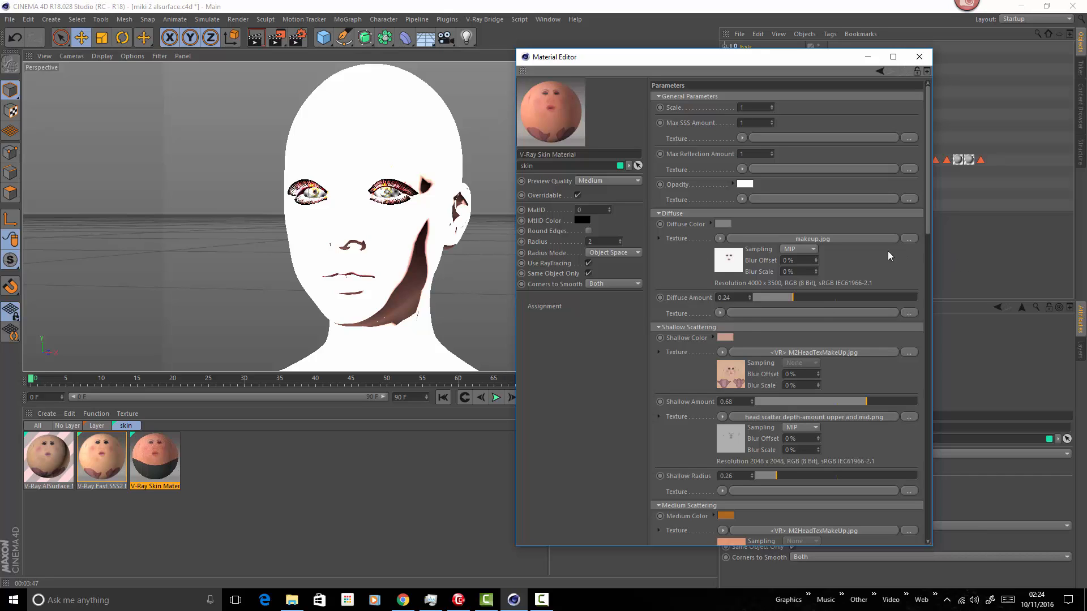
# Open the diffuse color texture makeup.jpg in the image viewer at actual size
pyautogui.click(735, 265)
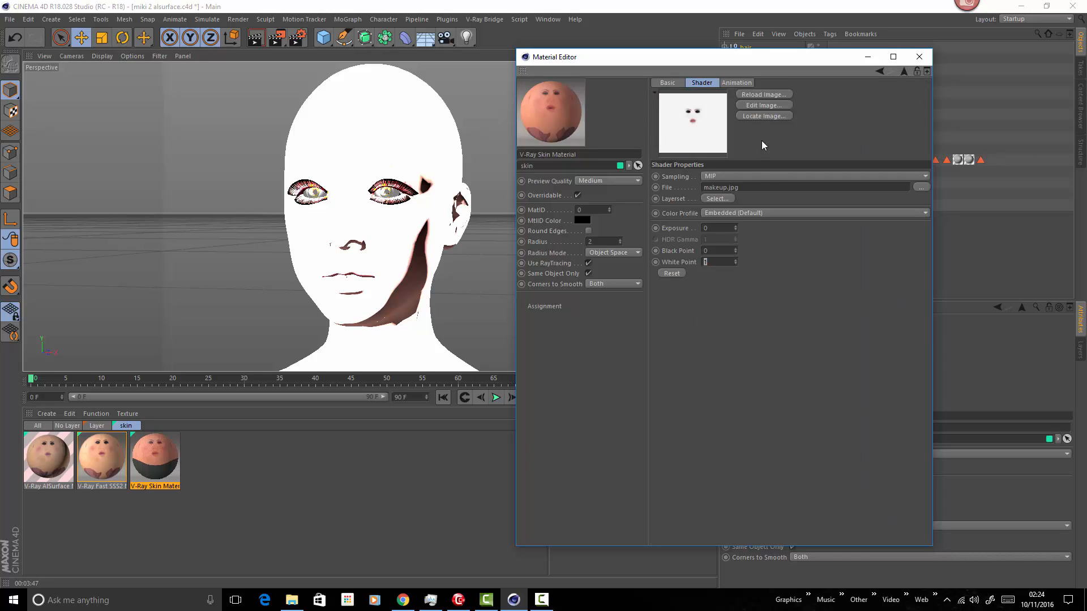
pyautogui.click(769, 117)
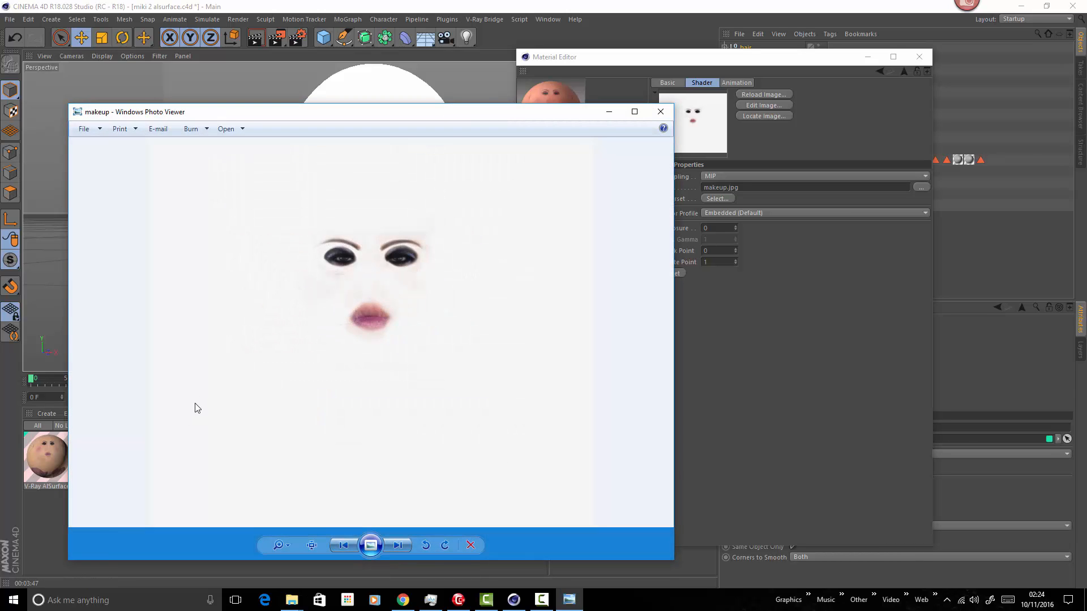
pyautogui.click(311, 545)
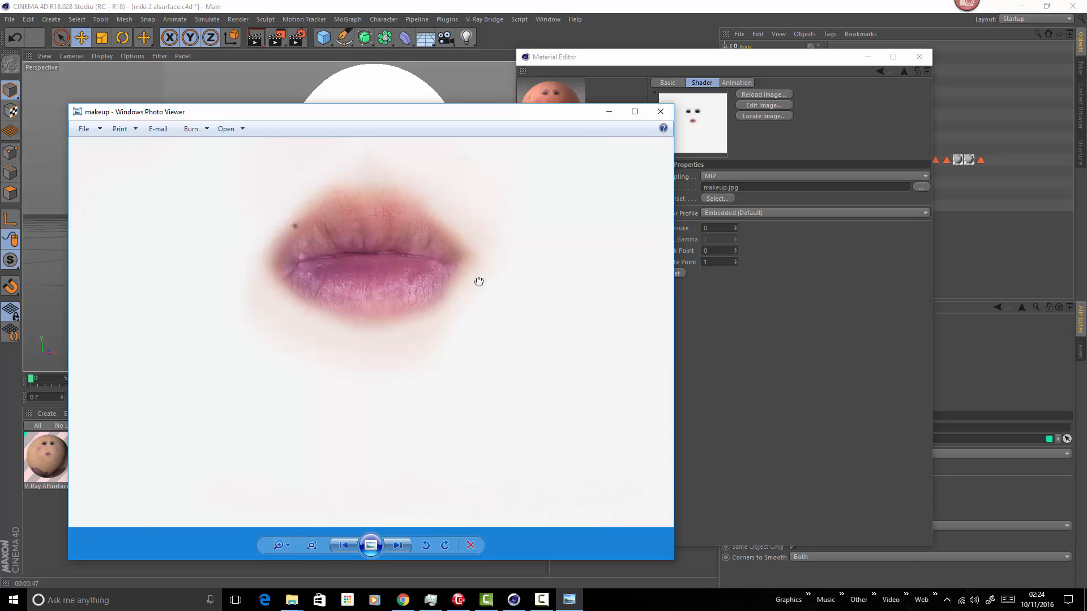
# Examine the eye makeup, eyebrows and lips in the makeup image, close it and return to the skin material's parameters
pyautogui.moveTo(478, 281); pyautogui.dragTo(481, 461)
pyautogui.moveTo(539, 274); pyautogui.dragTo(492, 430)
pyautogui.moveTo(357, 399); pyautogui.dragTo(403, 379)
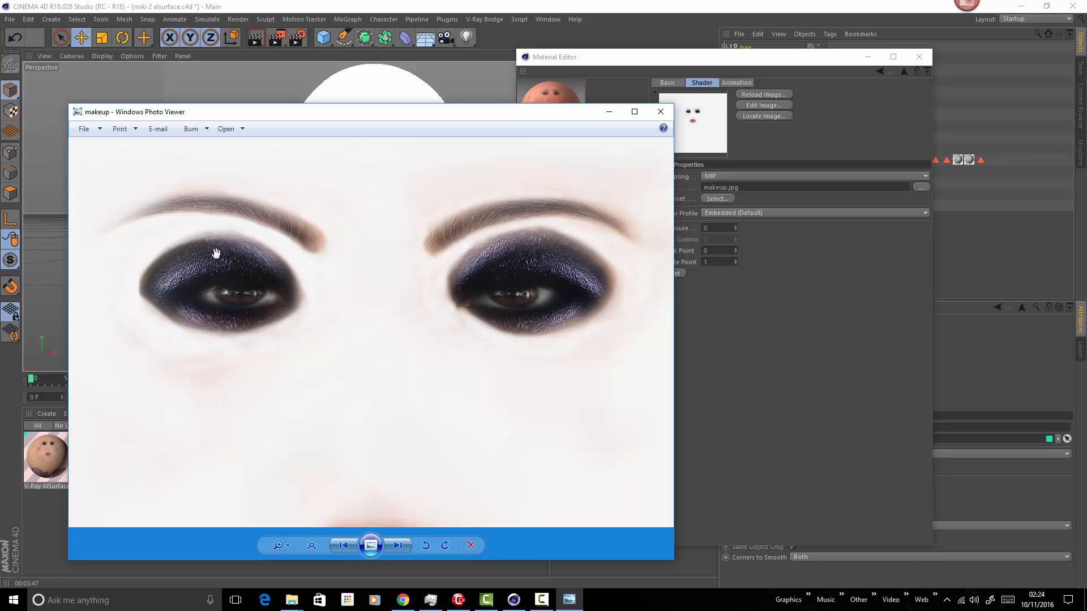
pyautogui.moveTo(581, 381); pyautogui.dragTo(540, 246)
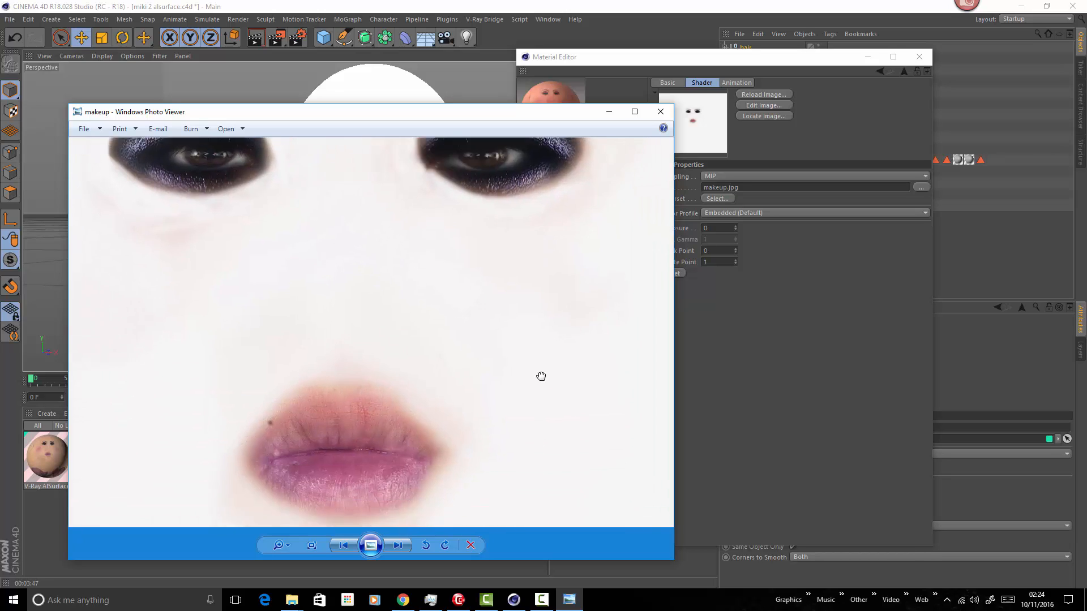
pyautogui.moveTo(541, 378); pyautogui.dragTo(547, 220)
pyautogui.moveTo(541, 351); pyautogui.dragTo(538, 226)
pyautogui.moveTo(524, 385)
pyautogui.mouseDown()
pyautogui.moveTo(526, 262)
pyautogui.moveTo(535, 377)
pyautogui.mouseUp()
pyautogui.moveTo(529, 244); pyautogui.dragTo(543, 402)
pyautogui.moveTo(538, 170); pyautogui.dragTo(557, 257)
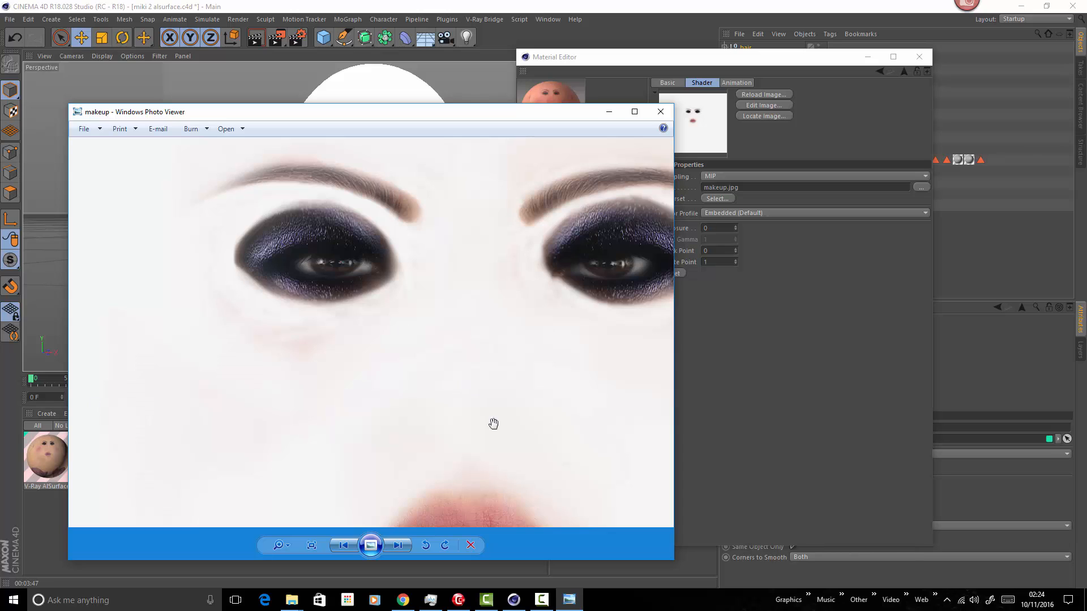
pyautogui.moveTo(493, 424); pyautogui.dragTo(464, 190)
pyautogui.moveTo(529, 386); pyautogui.dragTo(521, 318)
pyautogui.click(660, 112)
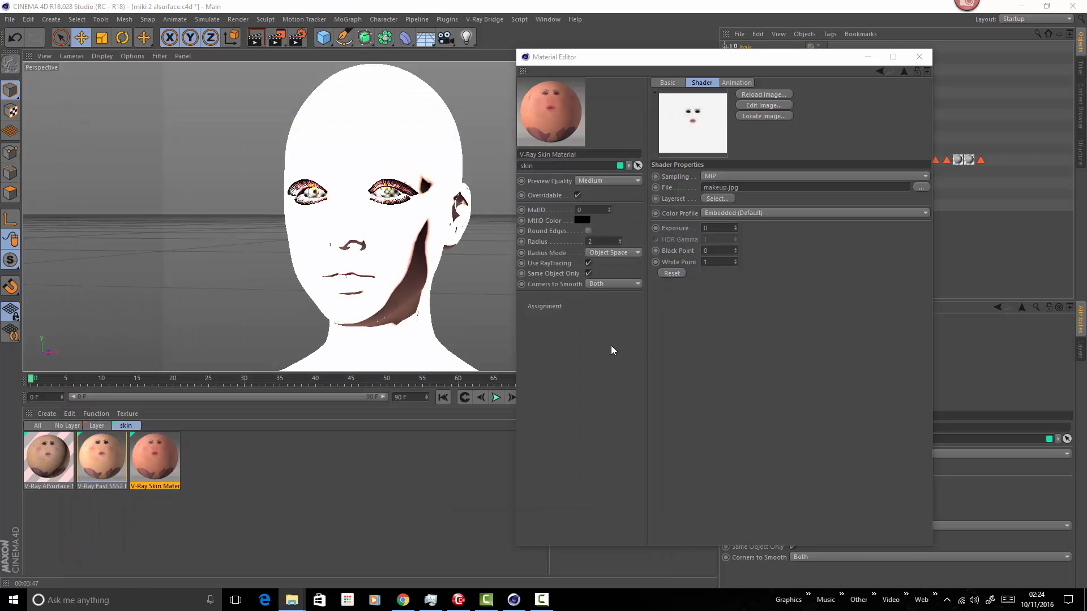
pyautogui.click(905, 71)
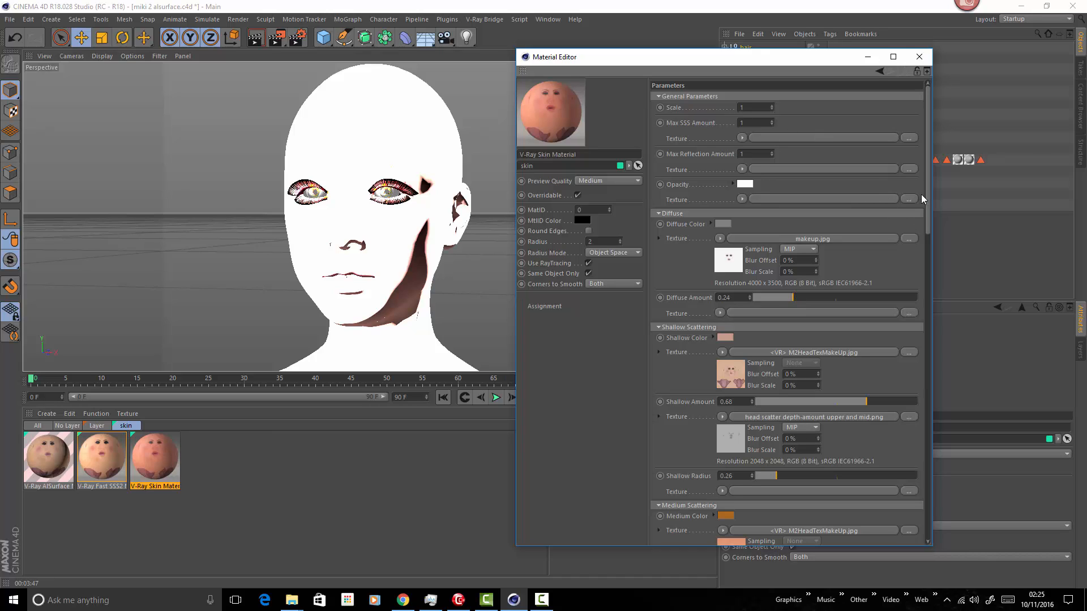
# Look through the V-Ray bridge shaders available for the shallow scattering color texture
pyautogui.moveTo(928, 193); pyautogui.dragTo(923, 240)
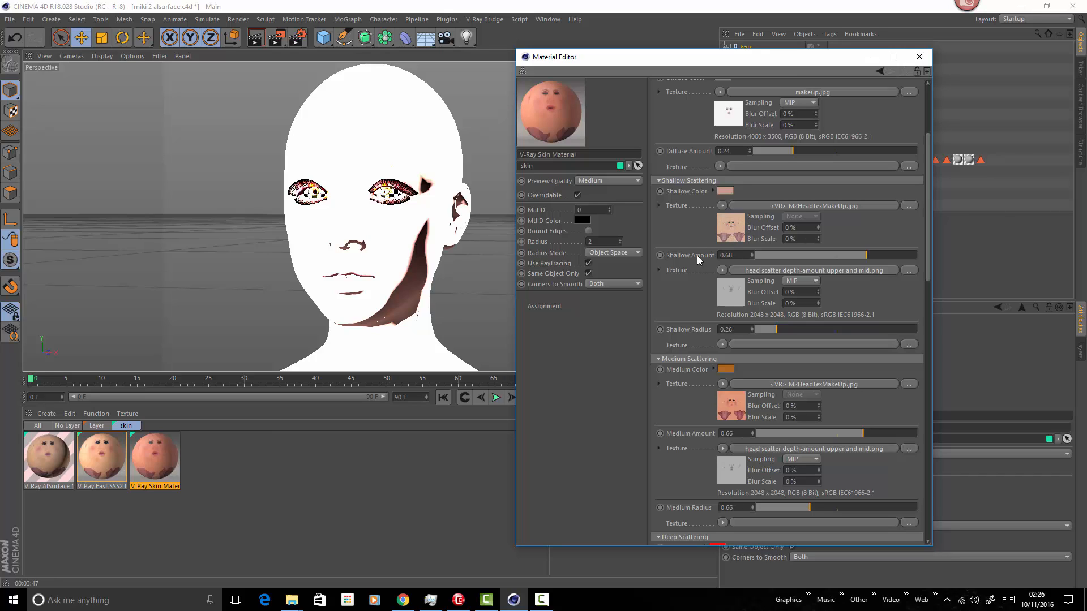
pyautogui.click(723, 206)
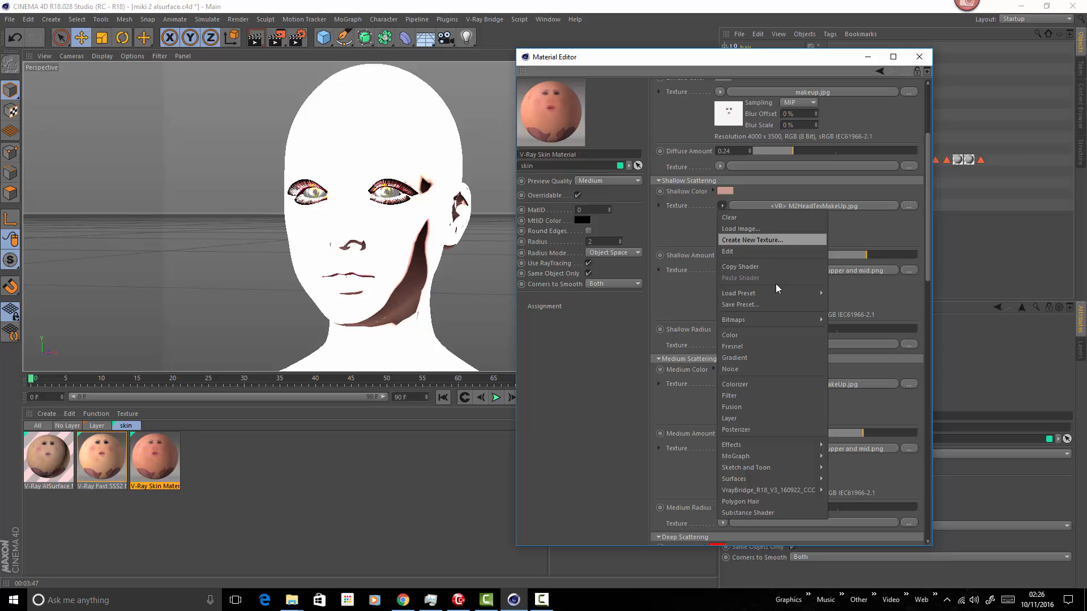
pyautogui.moveTo(776, 489)
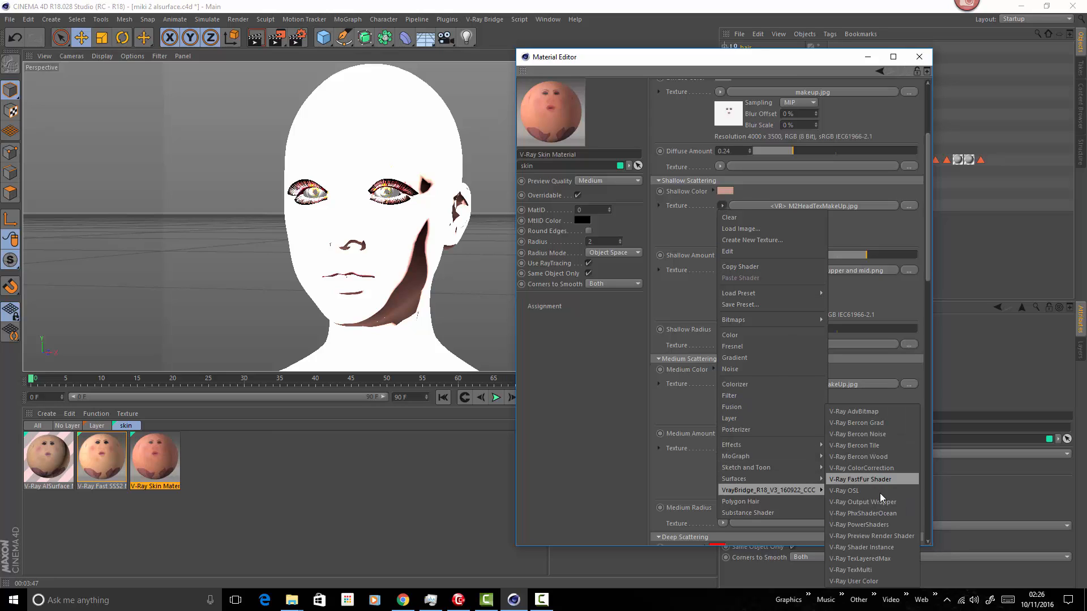
pyautogui.click(891, 525)
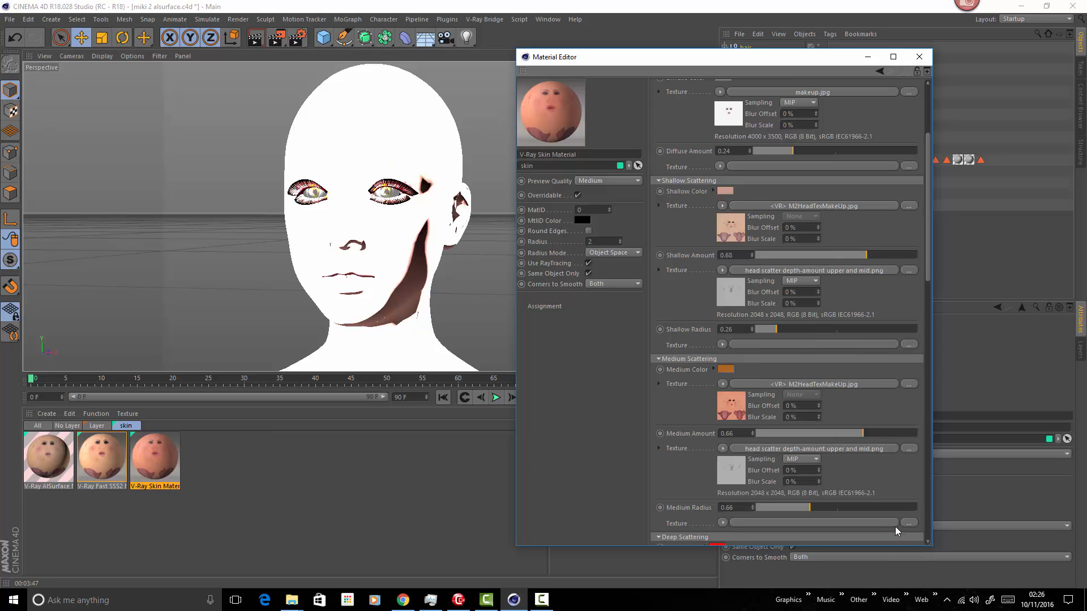
# Try a yellow Color mult with hue 58° and saturation 66% on the shallow color texture's output
pyautogui.click(817, 207)
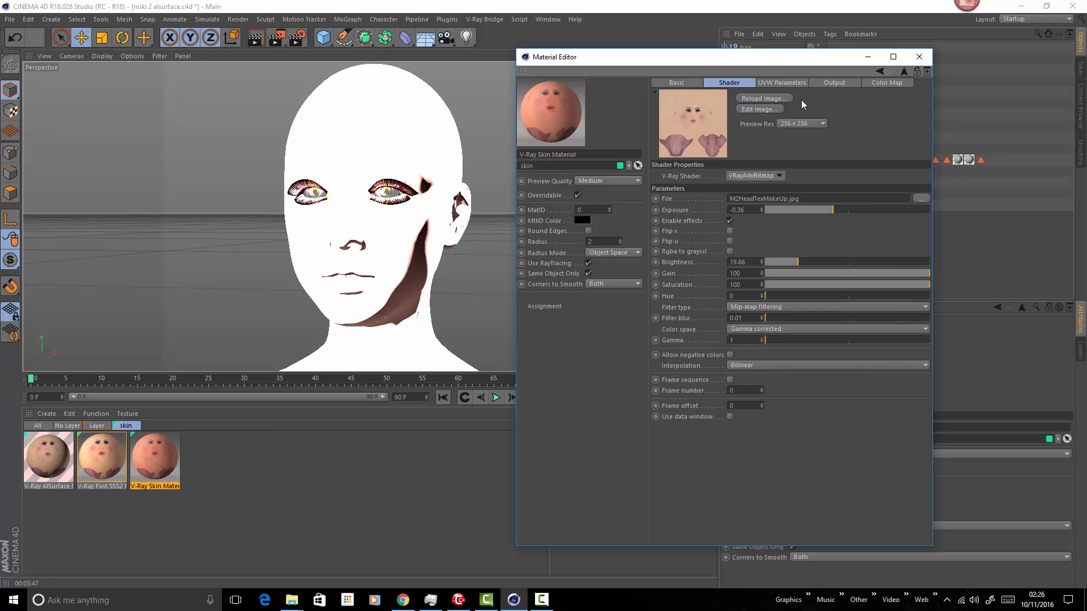
pyautogui.click(836, 84)
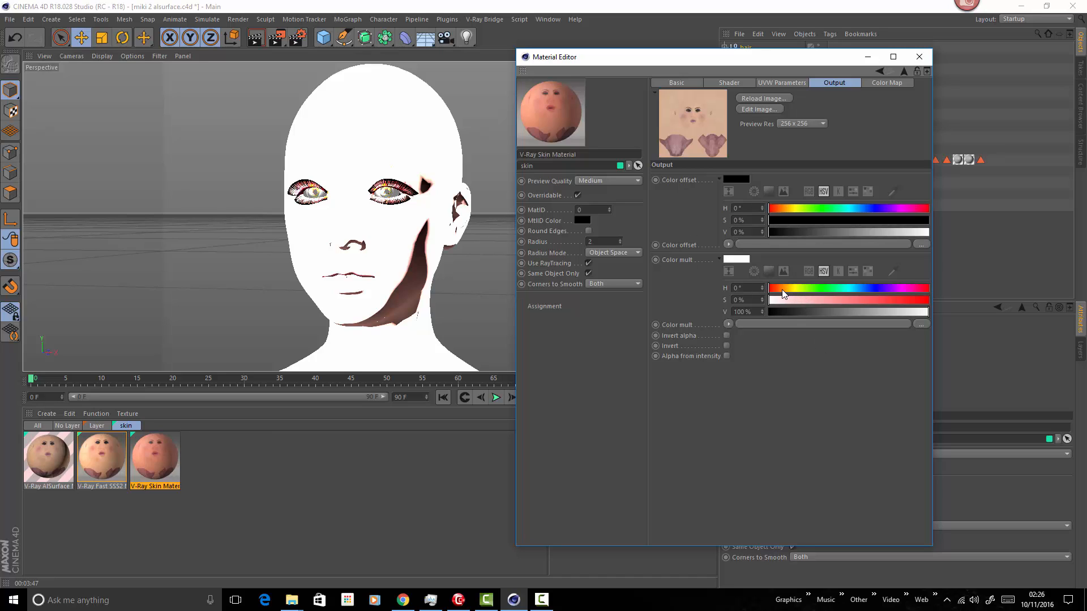
pyautogui.moveTo(782, 290); pyautogui.dragTo(875, 300)
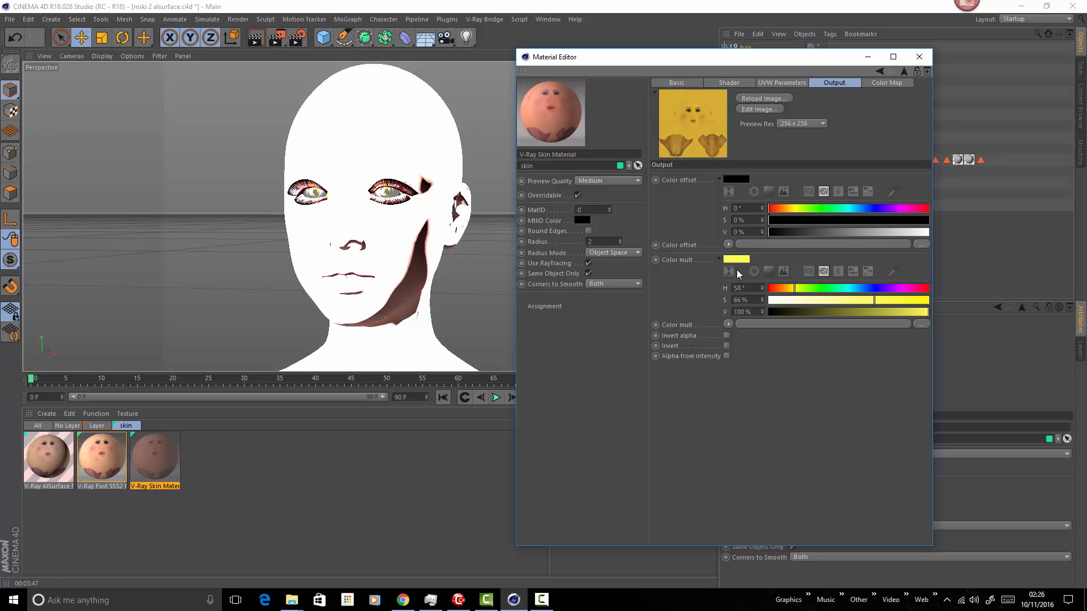
pyautogui.hotkey('ctrl', 'z')
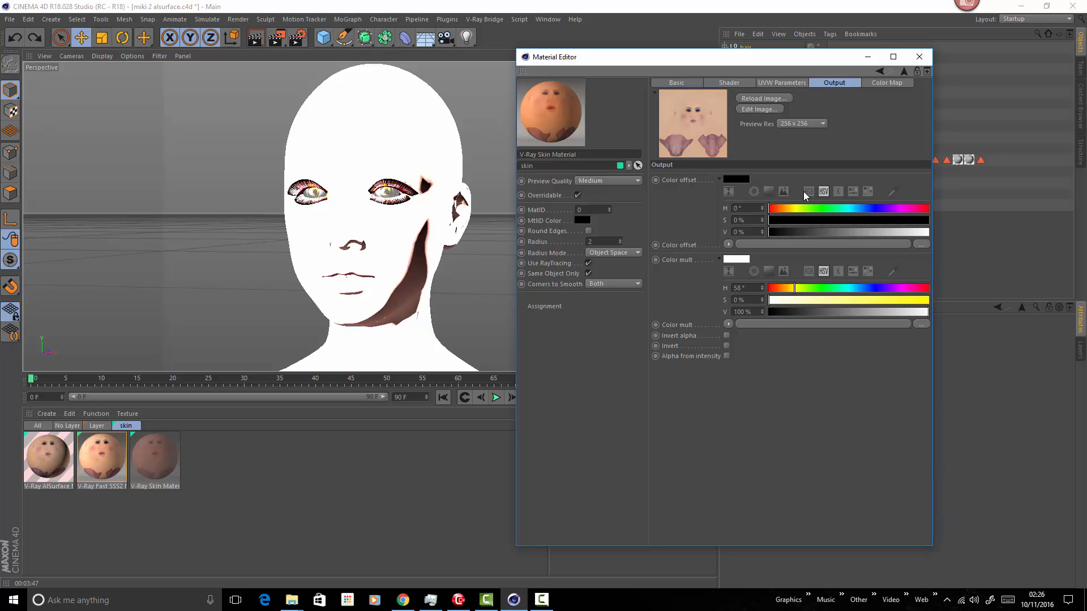
pyautogui.click(903, 70)
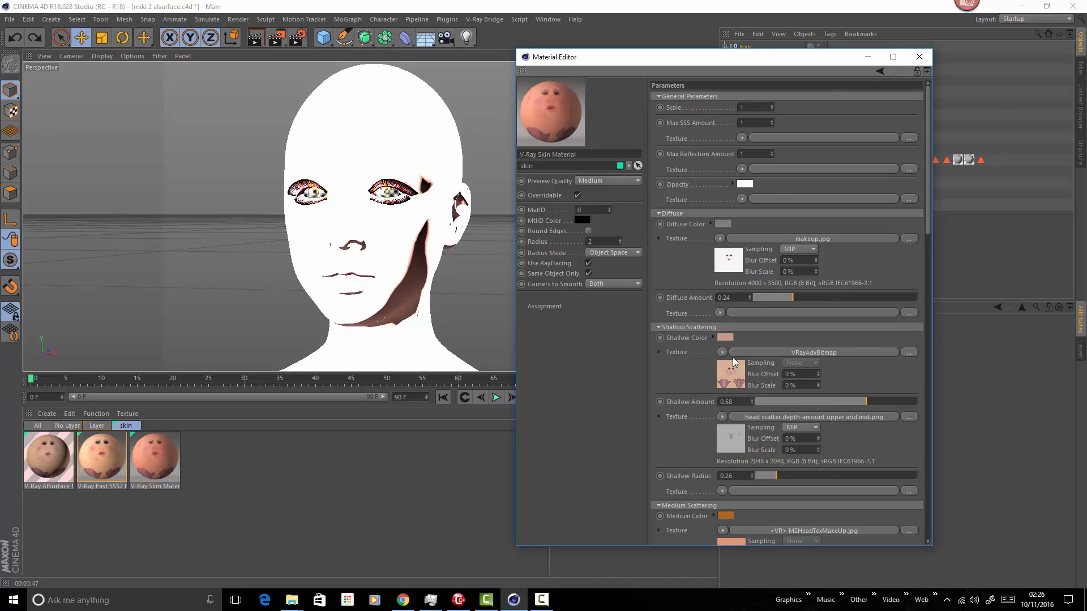
# Review the shallow, medium and deep scattering settings and open the deep color texture InnerMouth-mod-2.jpg at actual size
pyautogui.moveTo(928, 210); pyautogui.dragTo(931, 238)
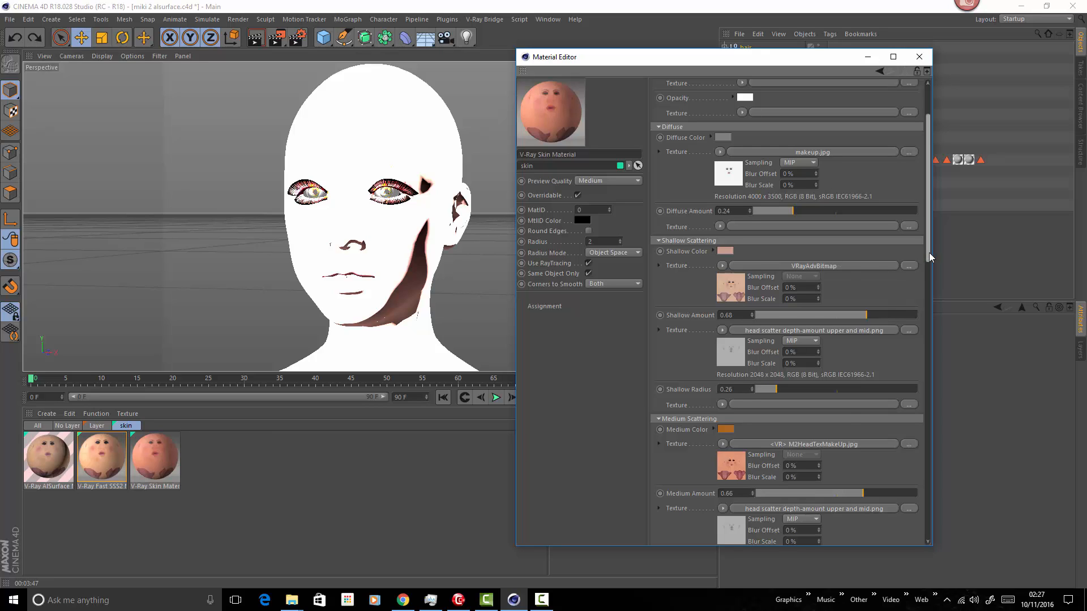
pyautogui.moveTo(929, 252); pyautogui.dragTo(929, 281)
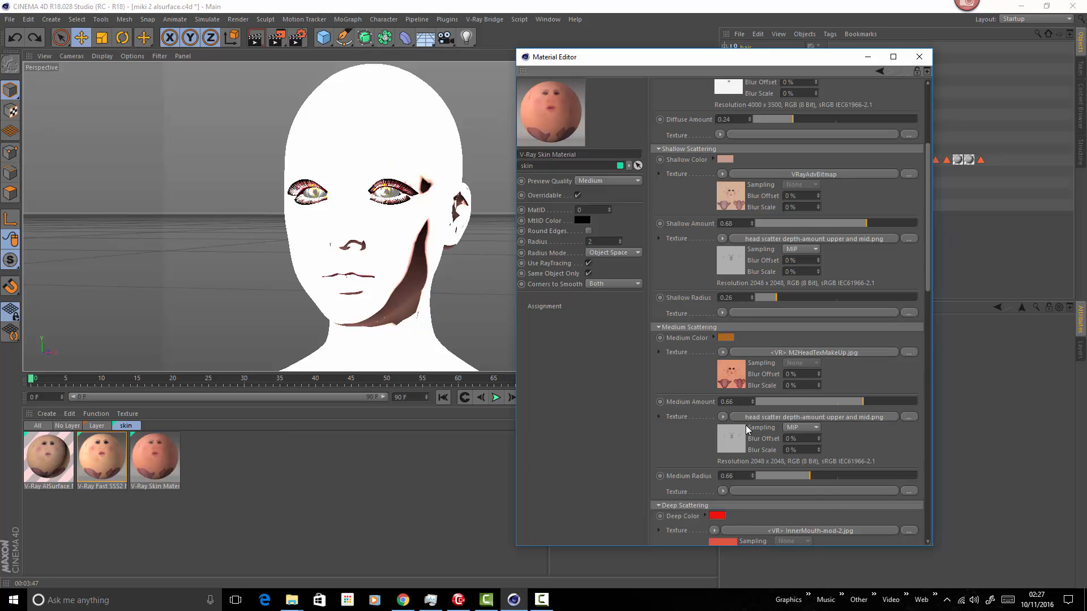
pyautogui.moveTo(929, 279); pyautogui.dragTo(928, 338)
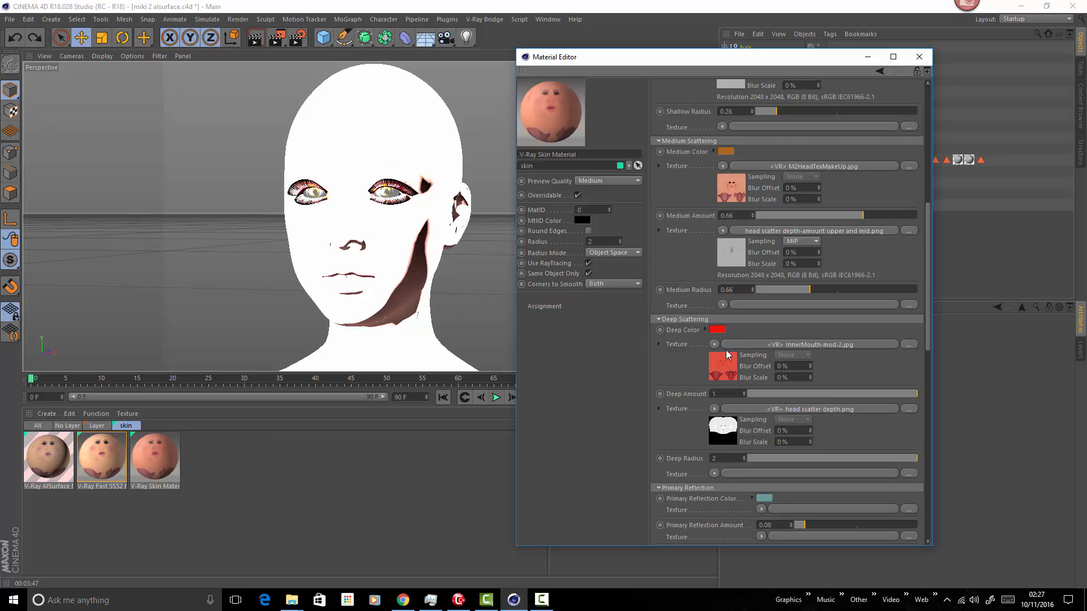
pyautogui.moveTo(723, 337)
pyautogui.click(722, 371)
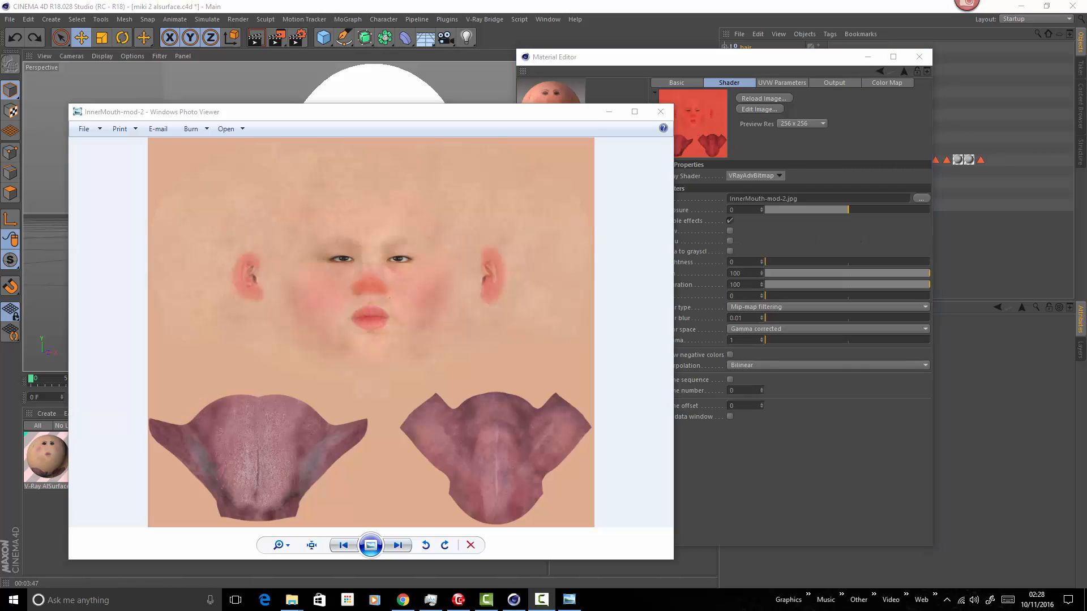
pyautogui.click(311, 545)
# Examine the reddened nose, cheek and ear areas of the InnerMouth-mod-2 image and close the viewer
pyautogui.moveTo(507, 241); pyautogui.dragTo(491, 363)
pyautogui.moveTo(473, 257); pyautogui.dragTo(480, 367)
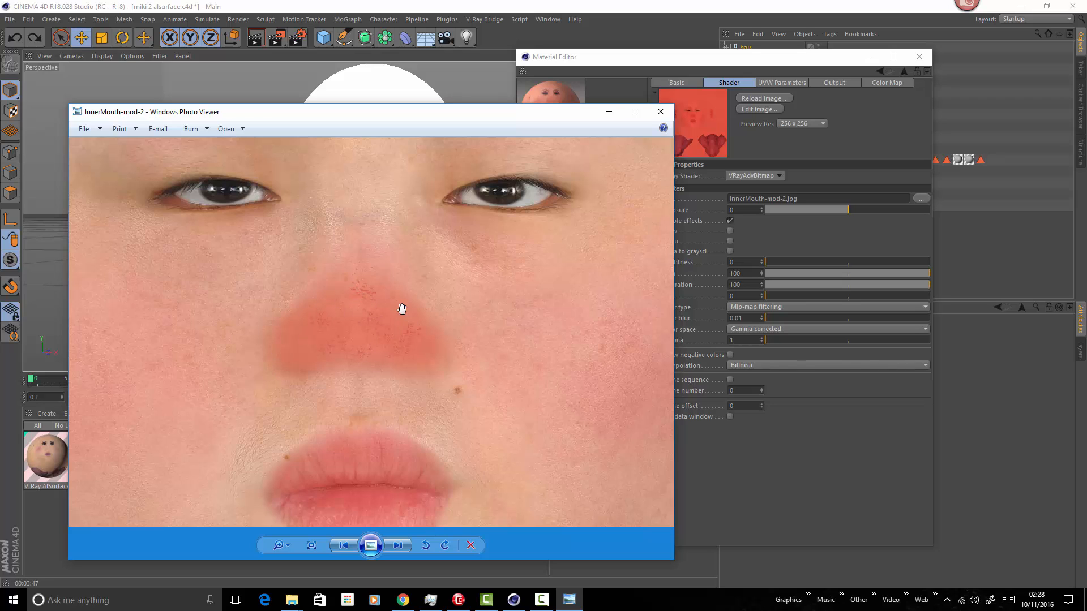
pyautogui.moveTo(404, 351); pyautogui.dragTo(317, 354)
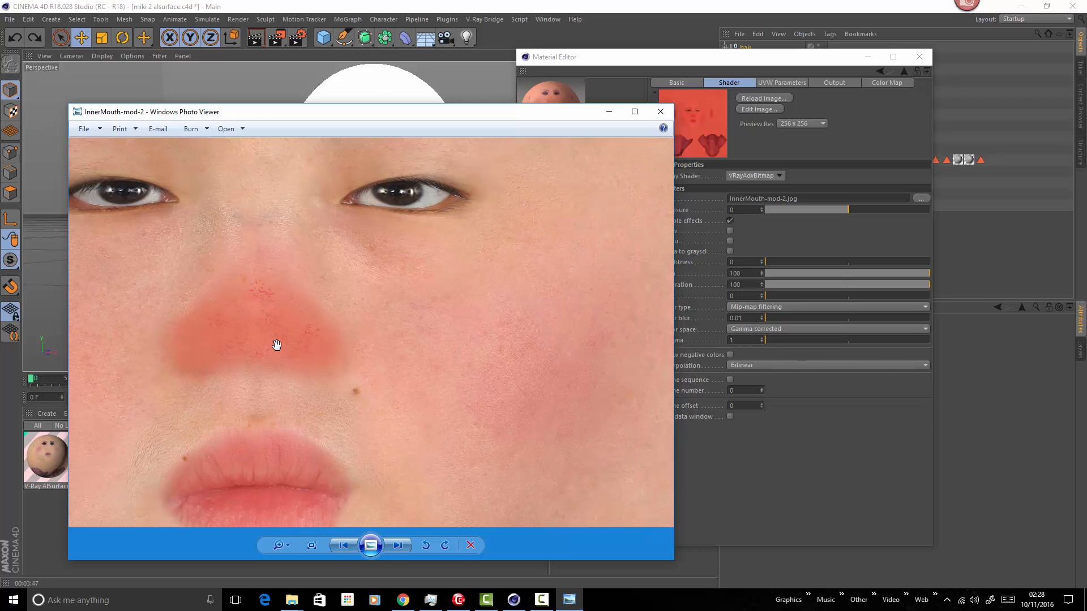
pyautogui.moveTo(510, 337); pyautogui.dragTo(223, 366)
pyautogui.moveTo(539, 330); pyautogui.dragTo(330, 357)
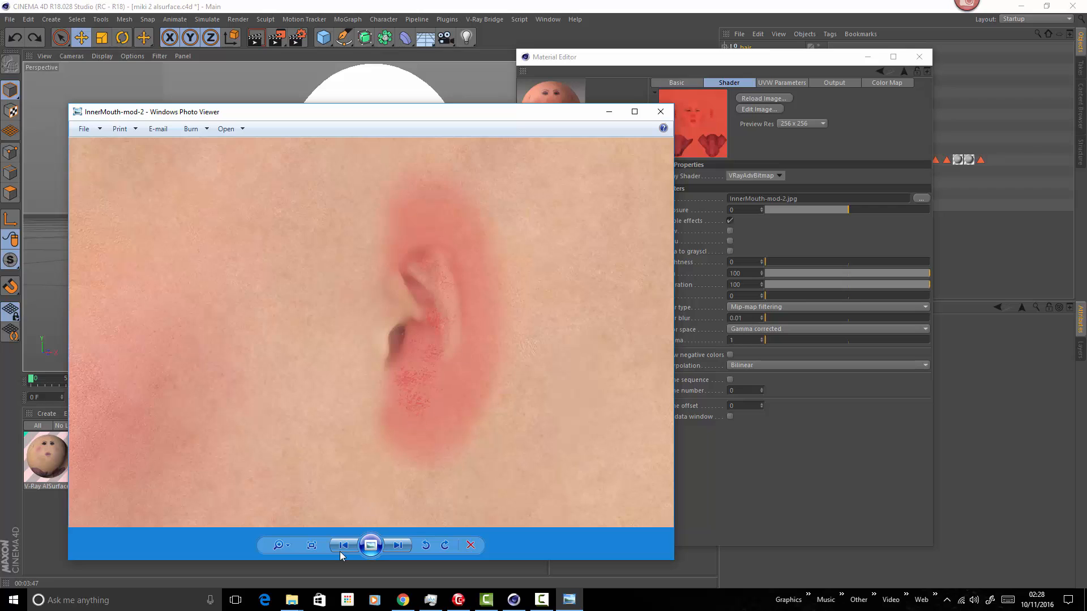
pyautogui.click(311, 545)
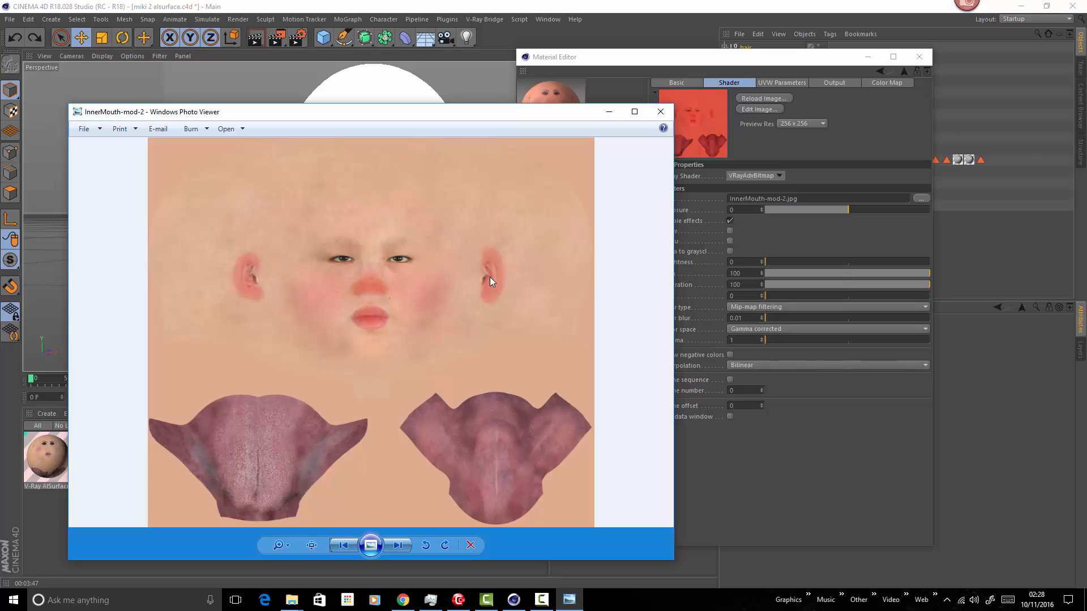
pyautogui.click(660, 111)
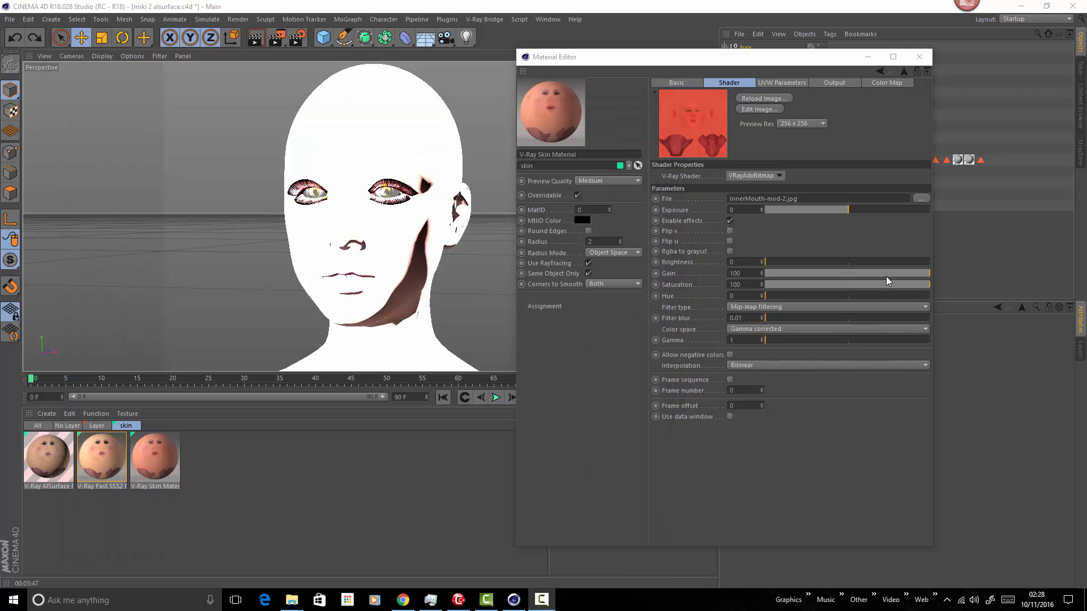
# Review the medium and deep scattering settings and inspect the deep color texture InnerMouth-mod-2.jpg in the external image viewer
pyautogui.click(903, 71)
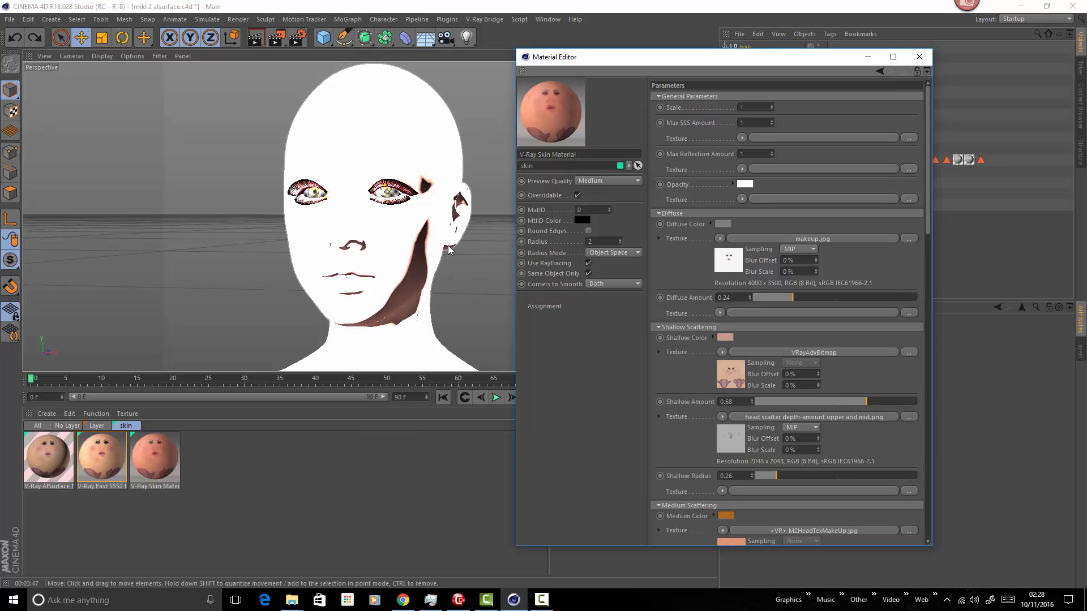
pyautogui.moveTo(927, 228); pyautogui.dragTo(936, 305)
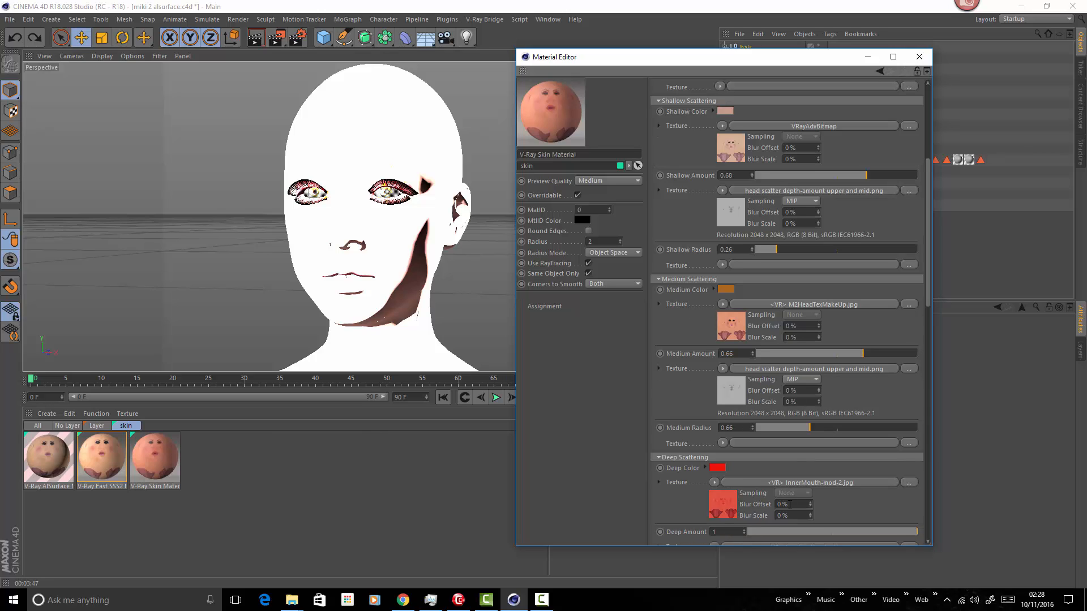
pyautogui.moveTo(928, 255); pyautogui.dragTo(928, 311)
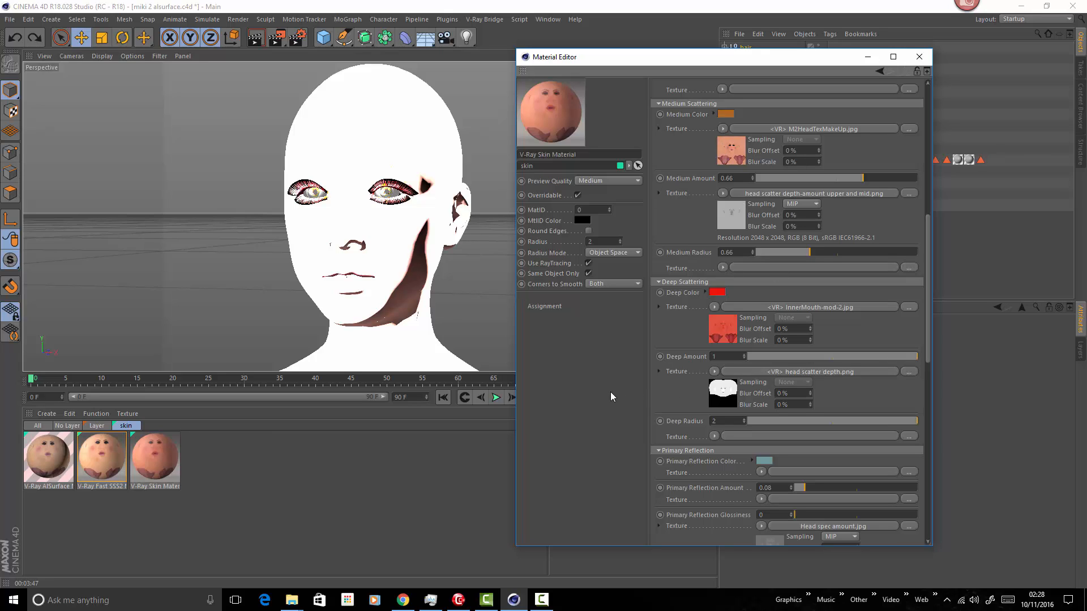
pyautogui.click(722, 327)
pyautogui.click(748, 109)
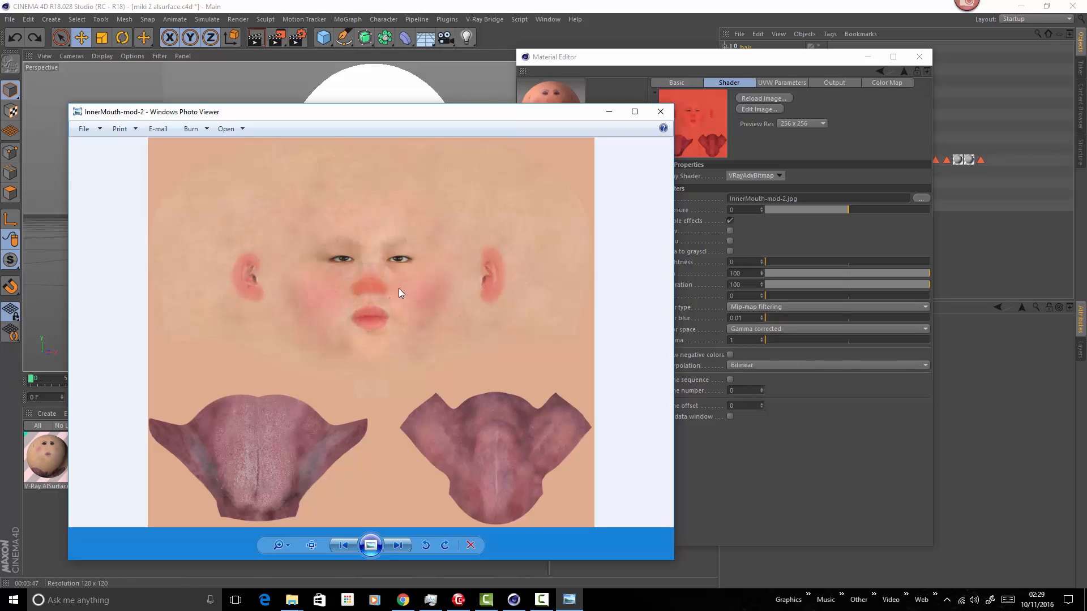
pyautogui.moveTo(521, 113); pyautogui.dragTo(550, 90)
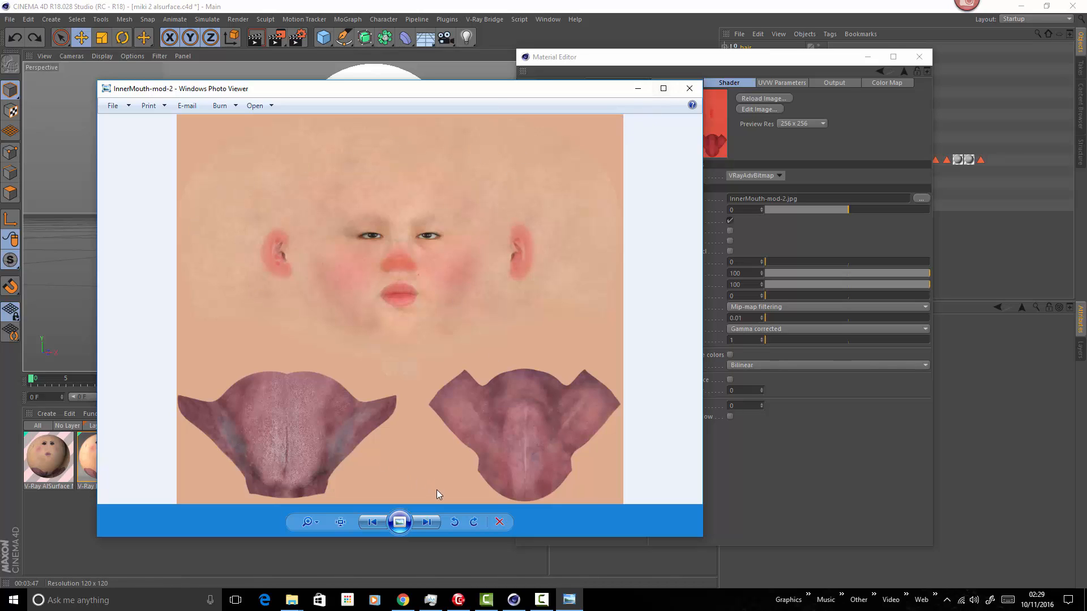
pyautogui.click(688, 89)
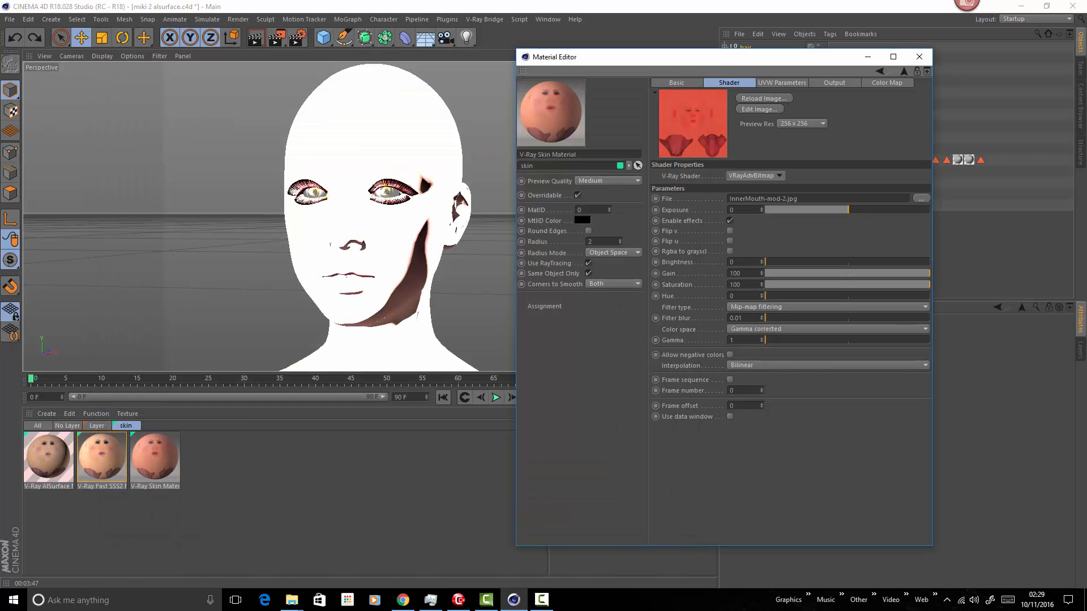
# Switch to Chrome and examine the enlarged forum comparison of the SSS2, Skin shader-No Post and Skin shader + Post renders
pyautogui.press('super+e')
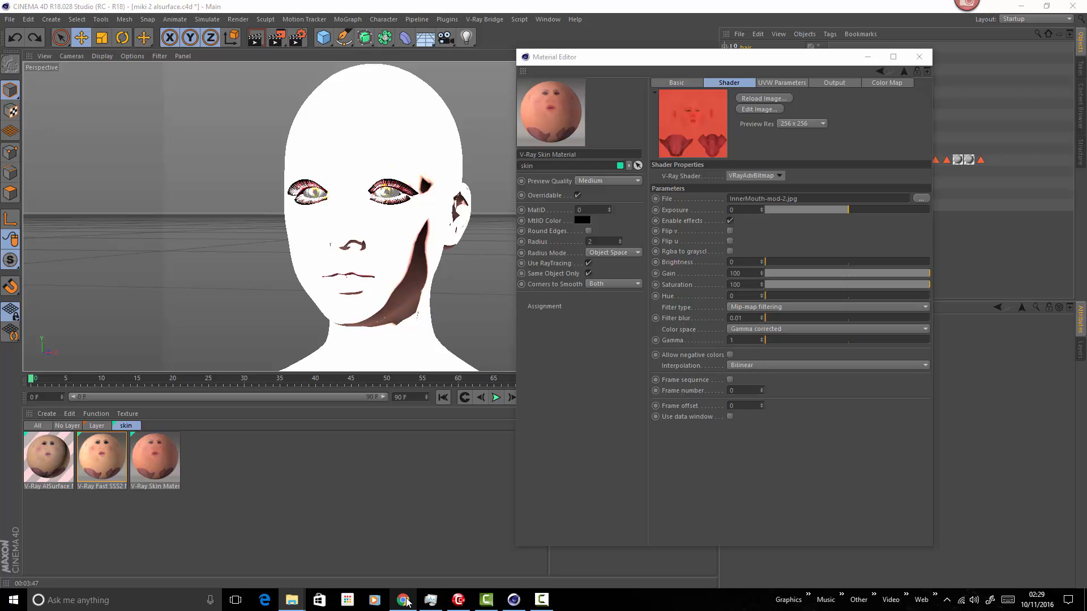
pyautogui.moveTo(409, 598)
pyautogui.click(416, 563)
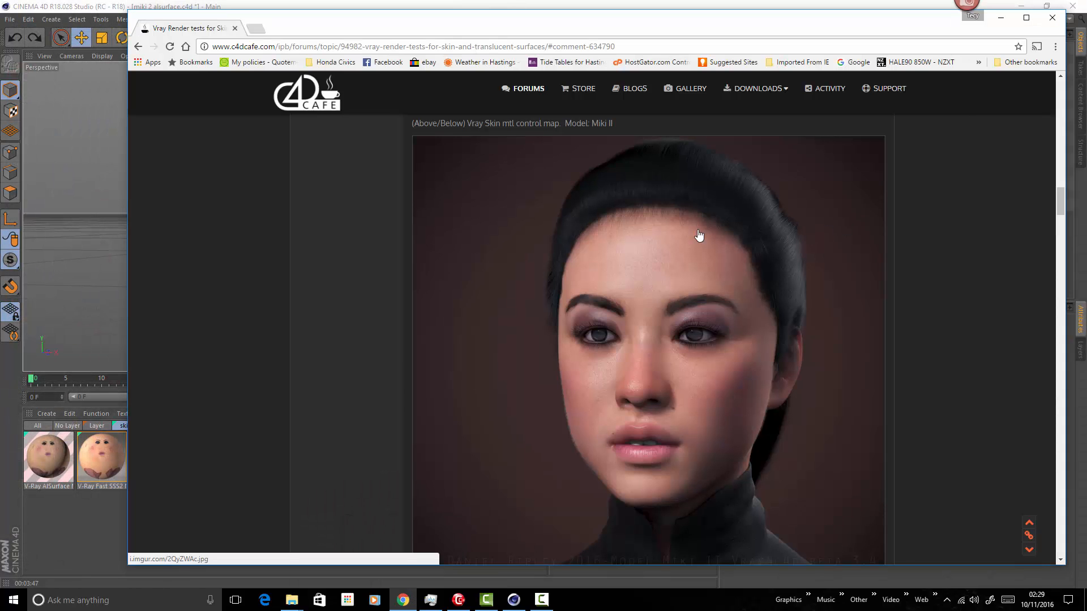
pyautogui.doubleClick(516, 26)
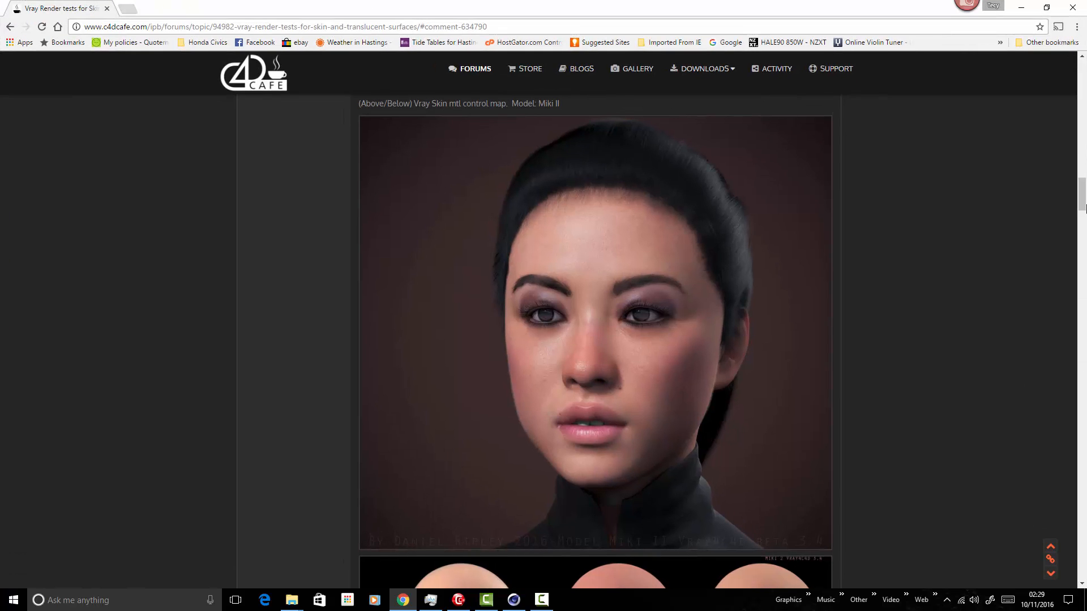
pyautogui.moveTo(1082, 203); pyautogui.dragTo(1082, 224)
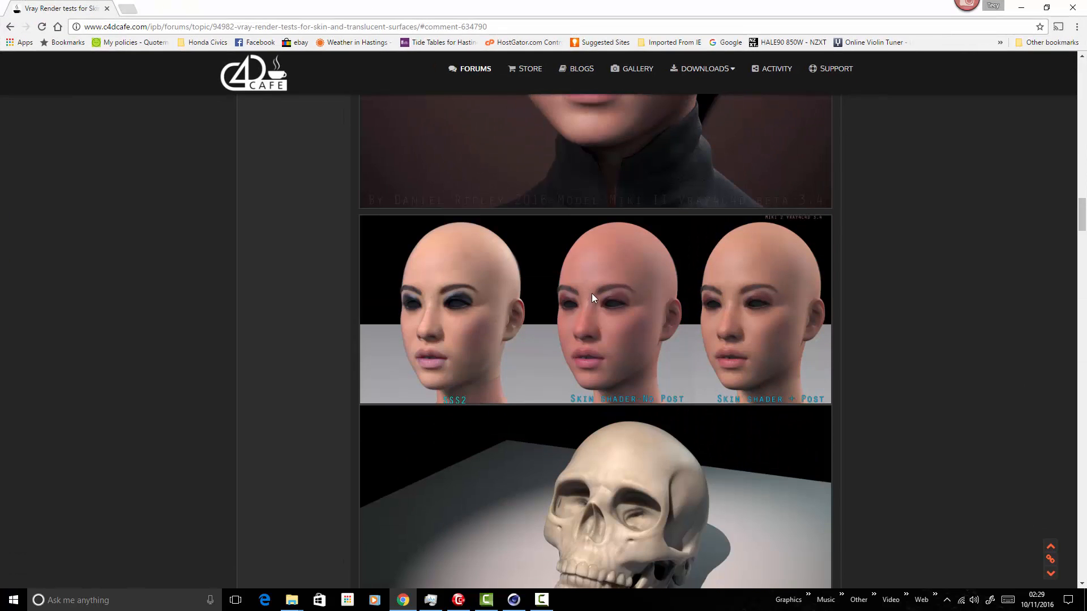
pyautogui.click(592, 293)
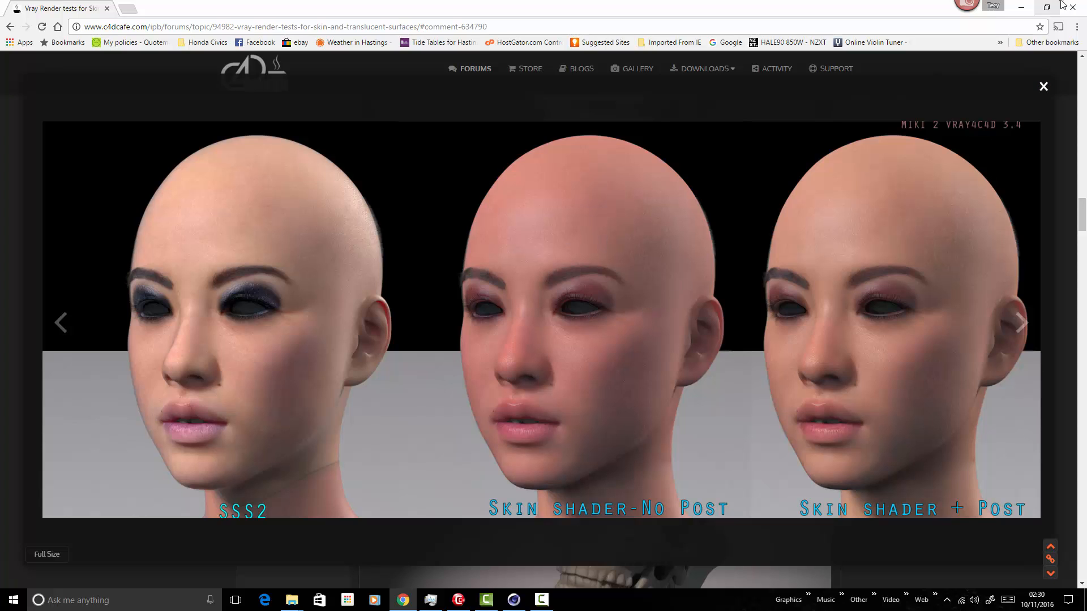
pyautogui.click(1022, 8)
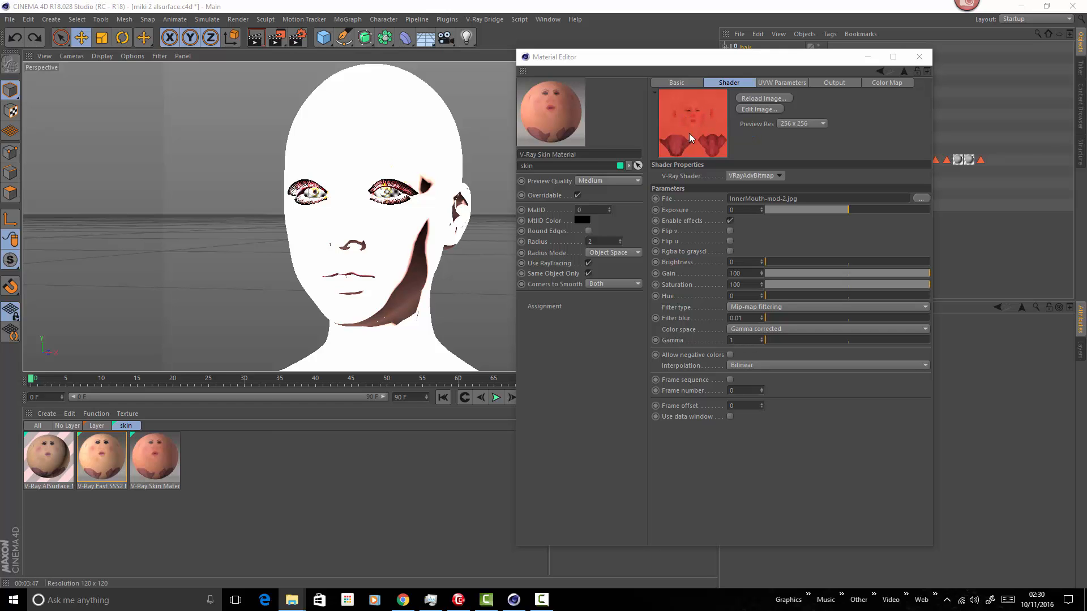
# Examine the enlarged Miki II portrait render with dark hair on the forum page and switch back to Cinema 4D
pyautogui.click(402, 599)
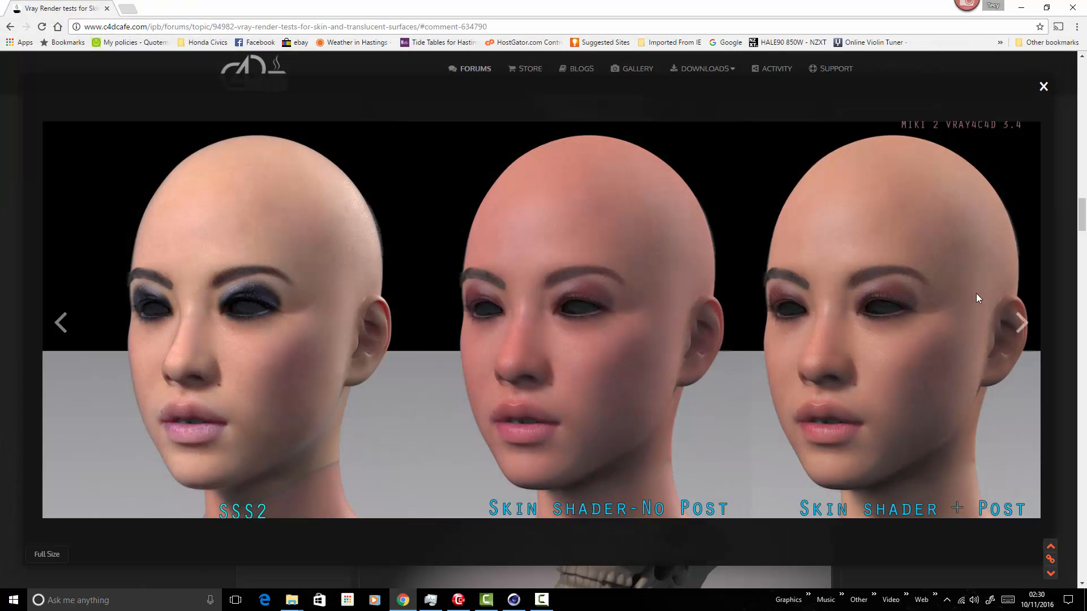
pyautogui.moveTo(1082, 207)
pyautogui.mouseDown()
pyautogui.moveTo(1082, 218)
pyautogui.moveTo(1084, 202)
pyautogui.mouseUp()
pyautogui.click(1043, 86)
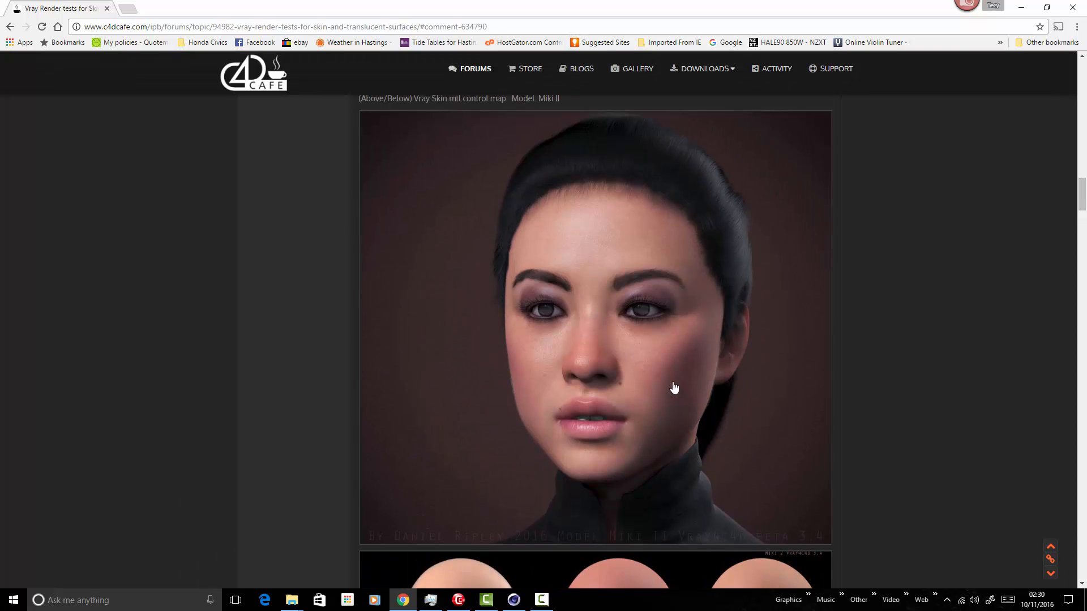
pyautogui.click(651, 376)
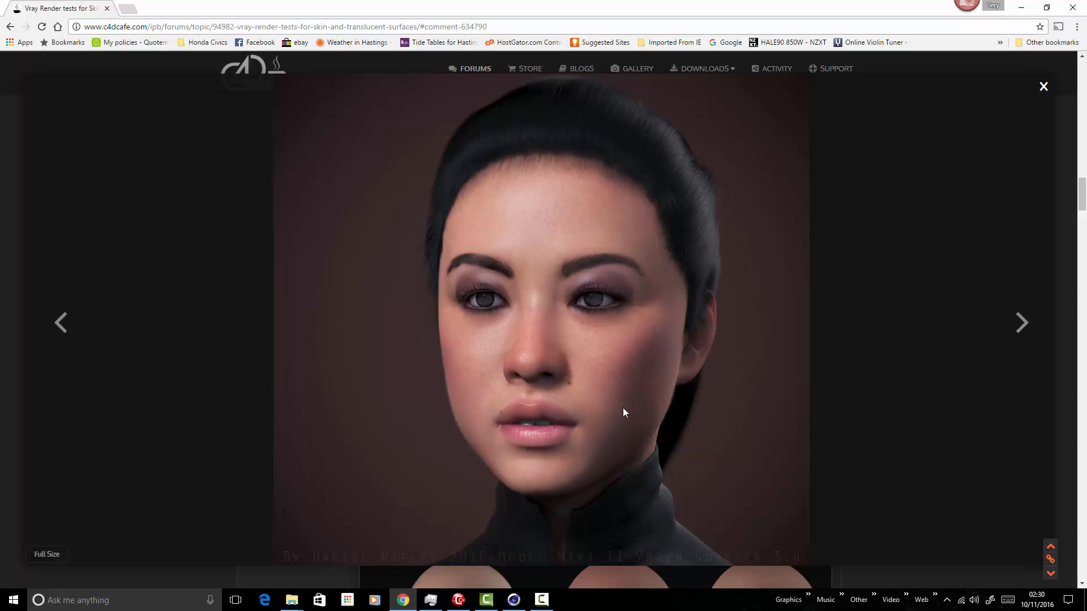
pyautogui.click(1043, 87)
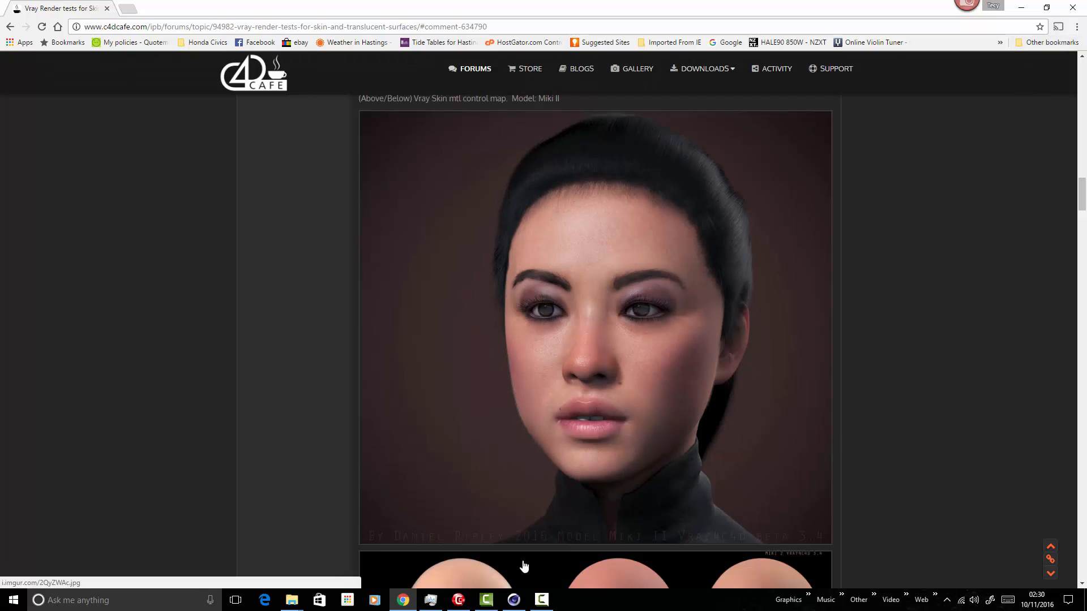
pyautogui.click(514, 601)
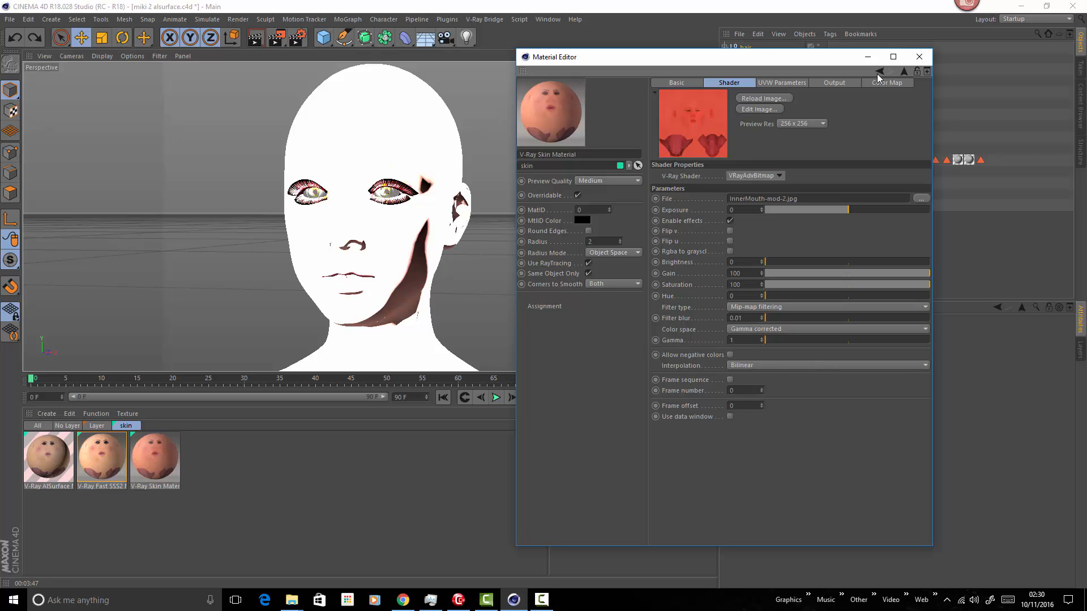
# Reduce the deep color texture's Color mult saturation to 42% and return to the skin material's parameters
pyautogui.click(904, 72)
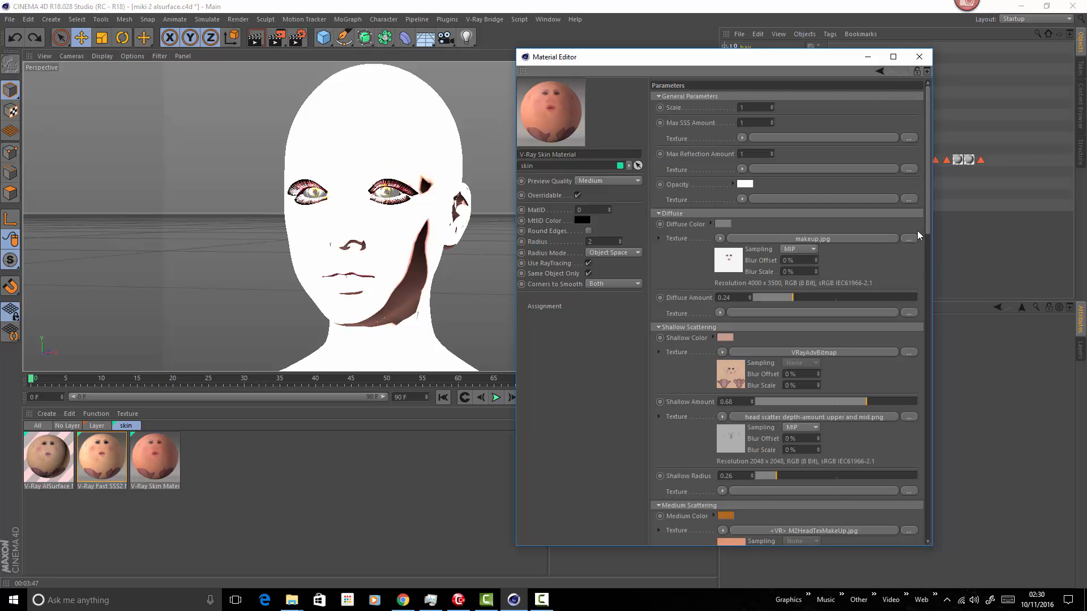
pyautogui.moveTo(928, 222); pyautogui.dragTo(933, 343)
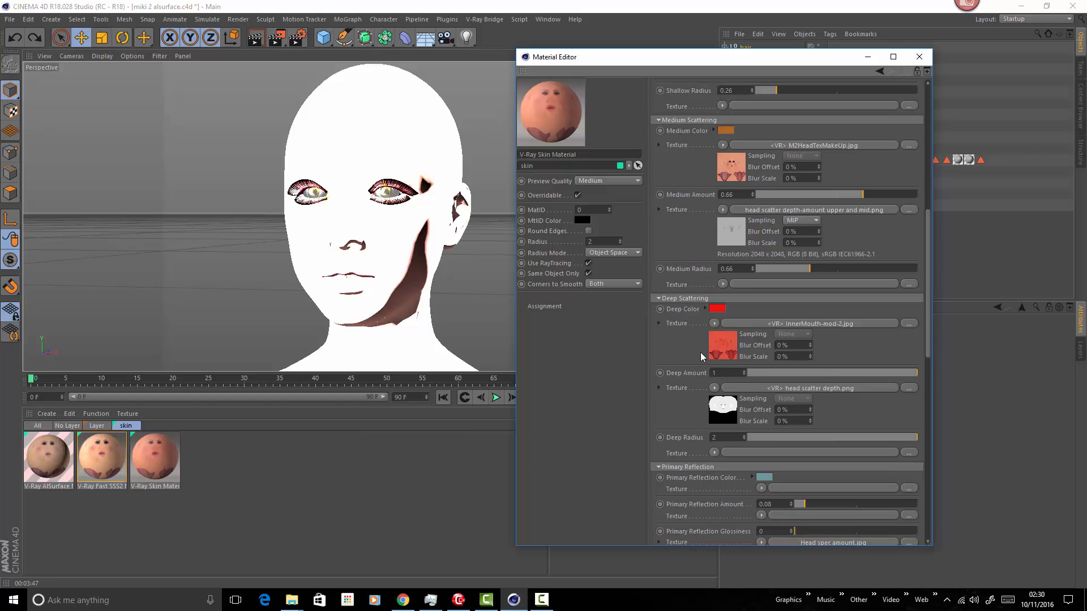
pyautogui.click(764, 323)
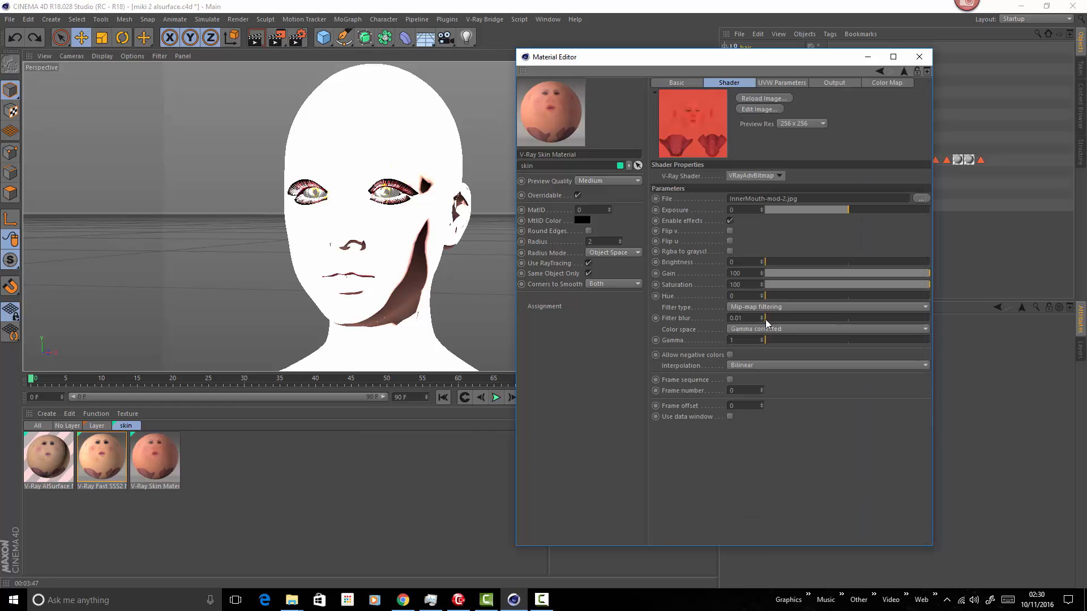
pyautogui.click(825, 83)
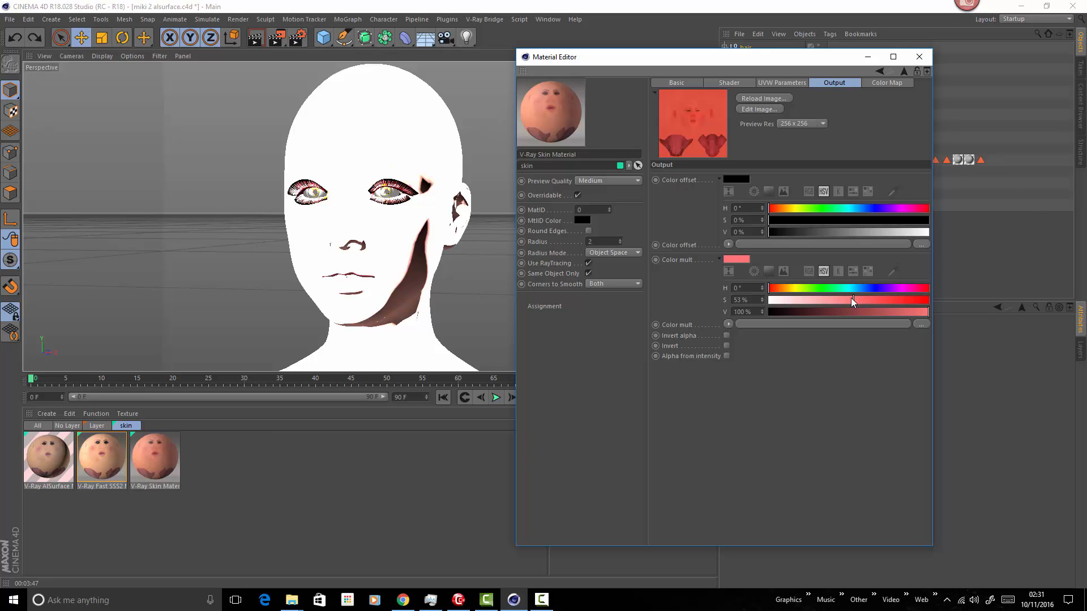
pyautogui.moveTo(850, 302)
pyautogui.mouseDown()
pyautogui.moveTo(816, 301)
pyautogui.moveTo(836, 299)
pyautogui.mouseUp()
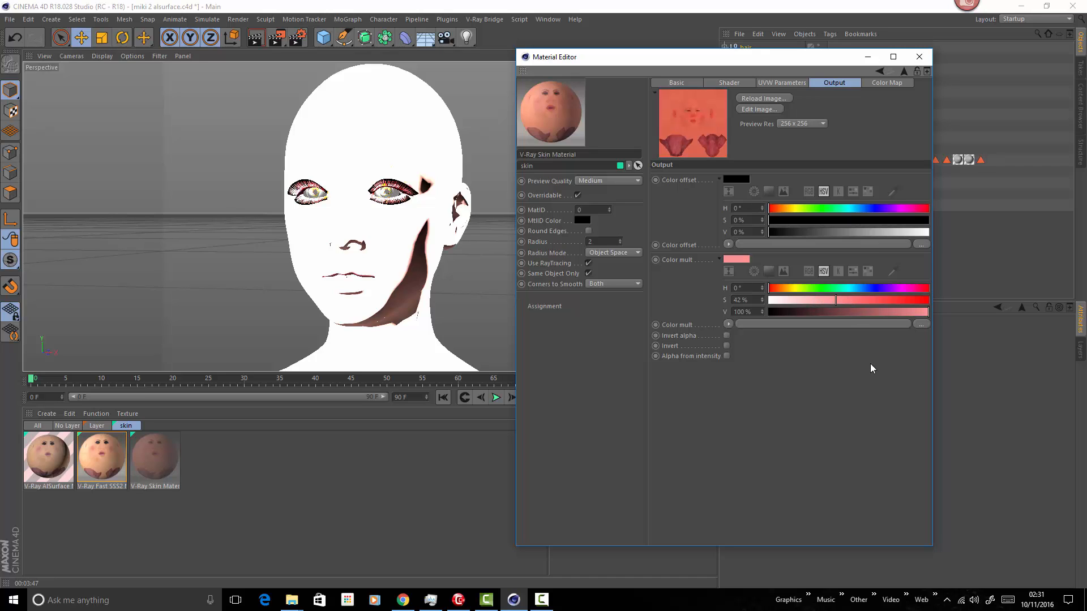
pyautogui.click(905, 71)
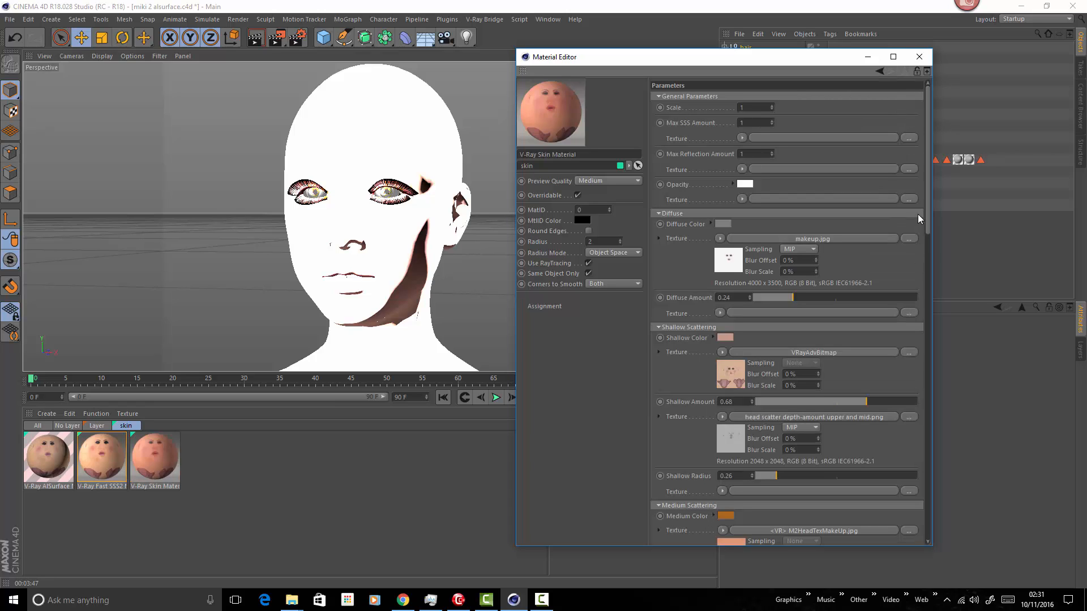
# Review the scattering settings and collapse the Primary Reflection, Secondary Reflection, Multi Scattering Options, Options and Bump Map sections
pyautogui.moveTo(929, 209); pyautogui.dragTo(926, 293)
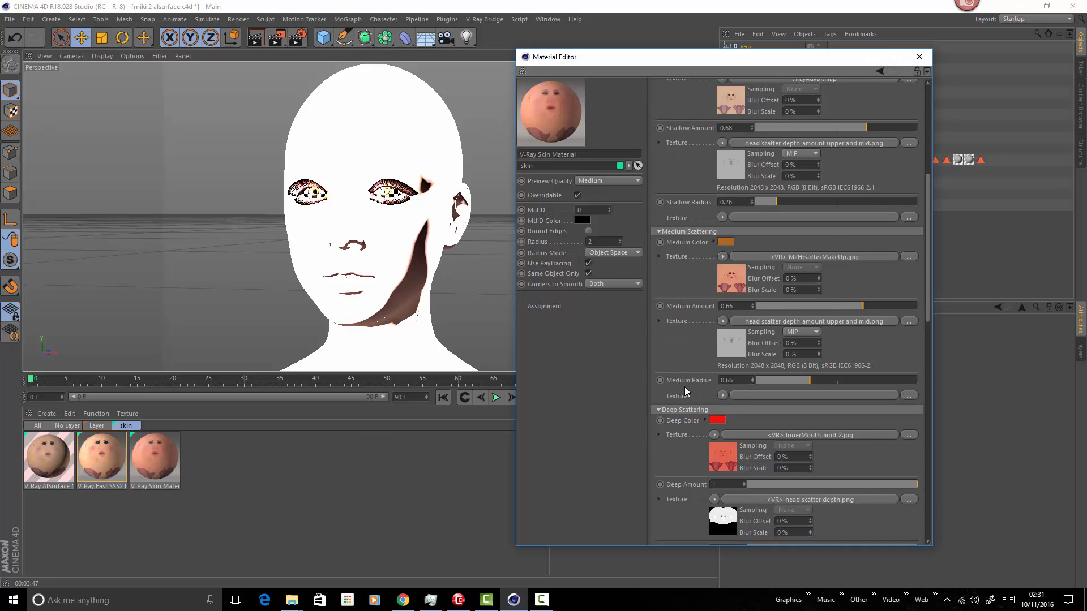
pyautogui.moveTo(928, 297); pyautogui.dragTo(931, 334)
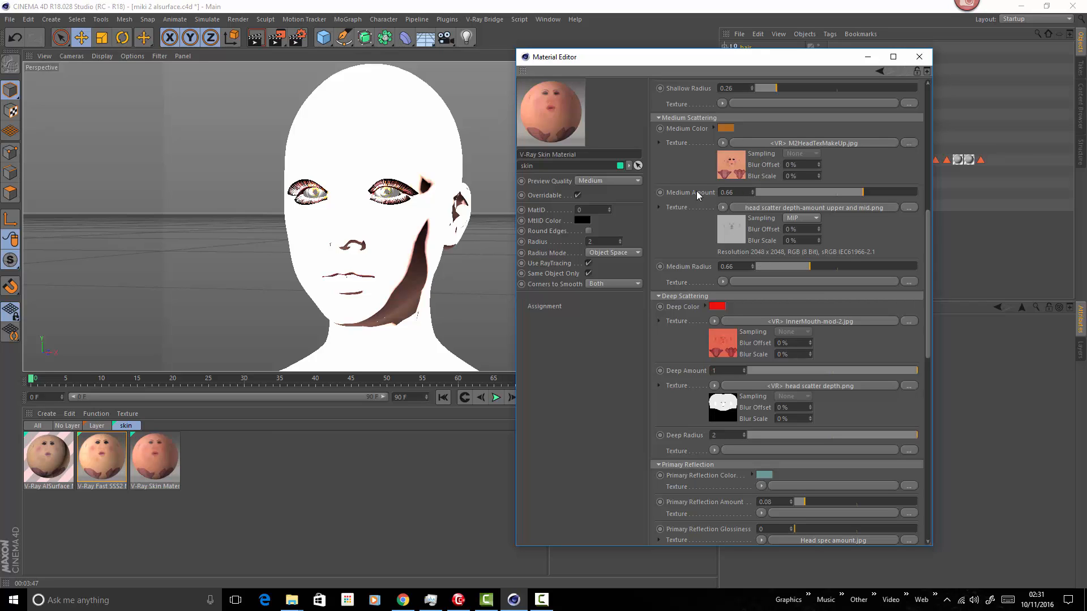
pyautogui.moveTo(929, 246)
pyautogui.mouseDown()
pyautogui.moveTo(932, 193)
pyautogui.moveTo(930, 227)
pyautogui.mouseUp()
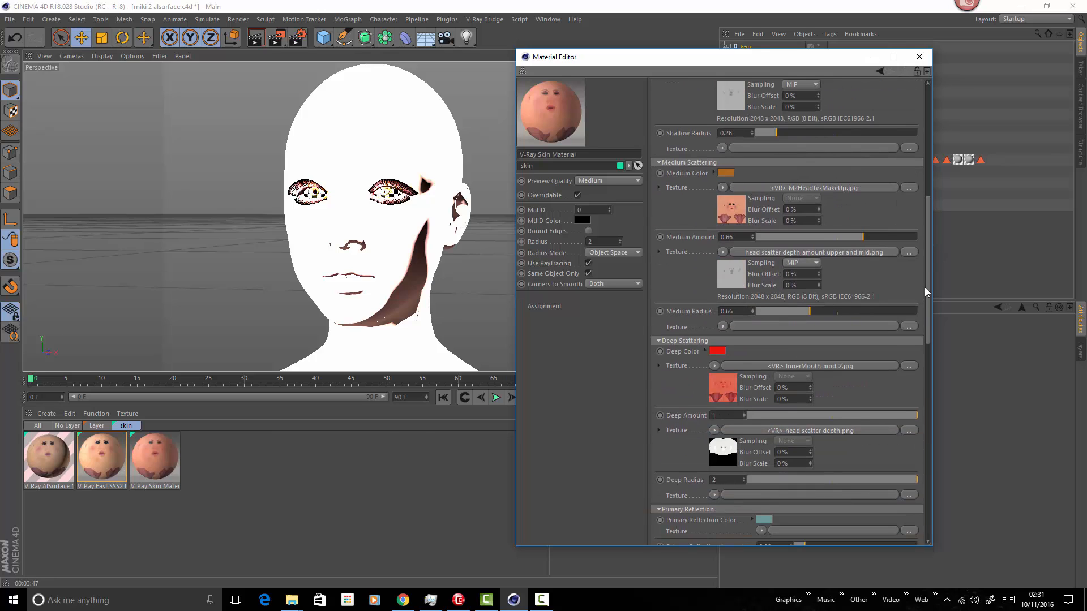
pyautogui.moveTo(928, 287); pyautogui.dragTo(931, 339)
pyautogui.click(656, 364)
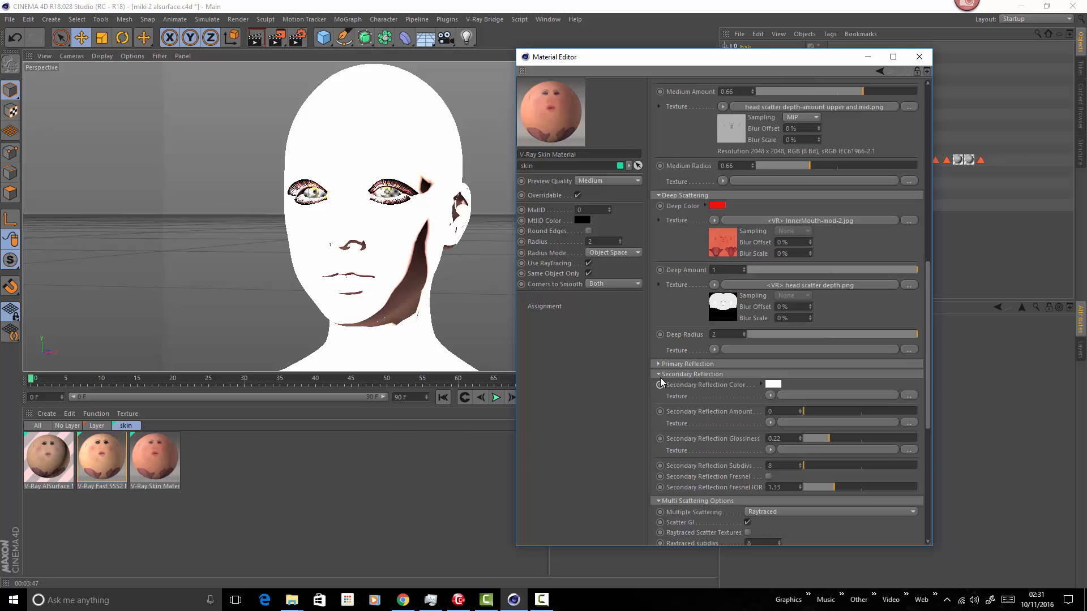
pyautogui.click(659, 373)
pyautogui.click(658, 384)
pyautogui.click(657, 394)
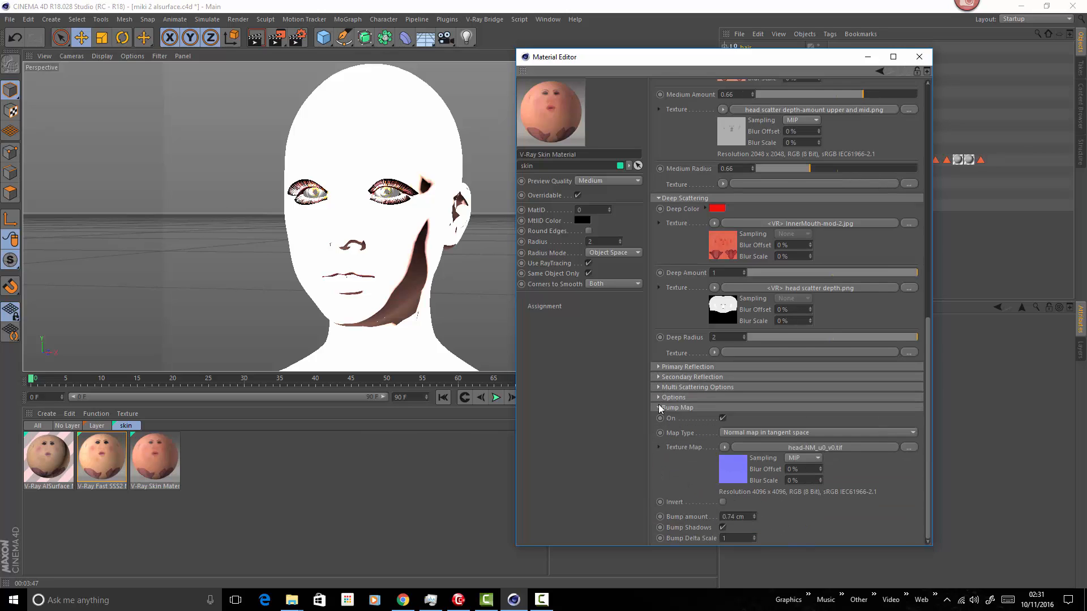
pyautogui.click(659, 408)
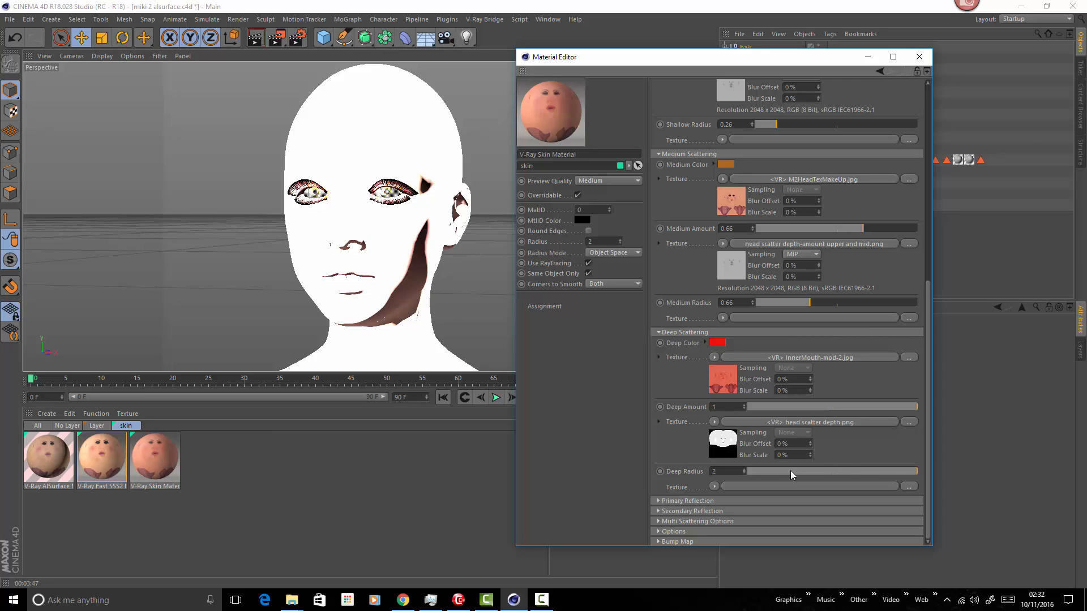
# Open the deep amount texture head scatter depth.png in the image viewer and view its face area at actual size
pyautogui.click(727, 447)
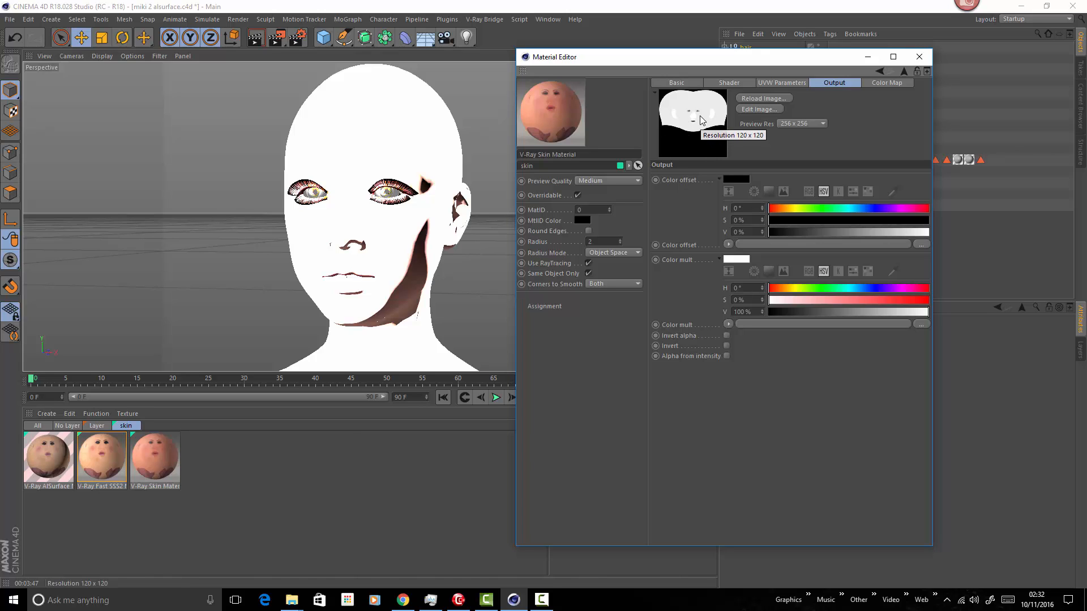
pyautogui.click(762, 109)
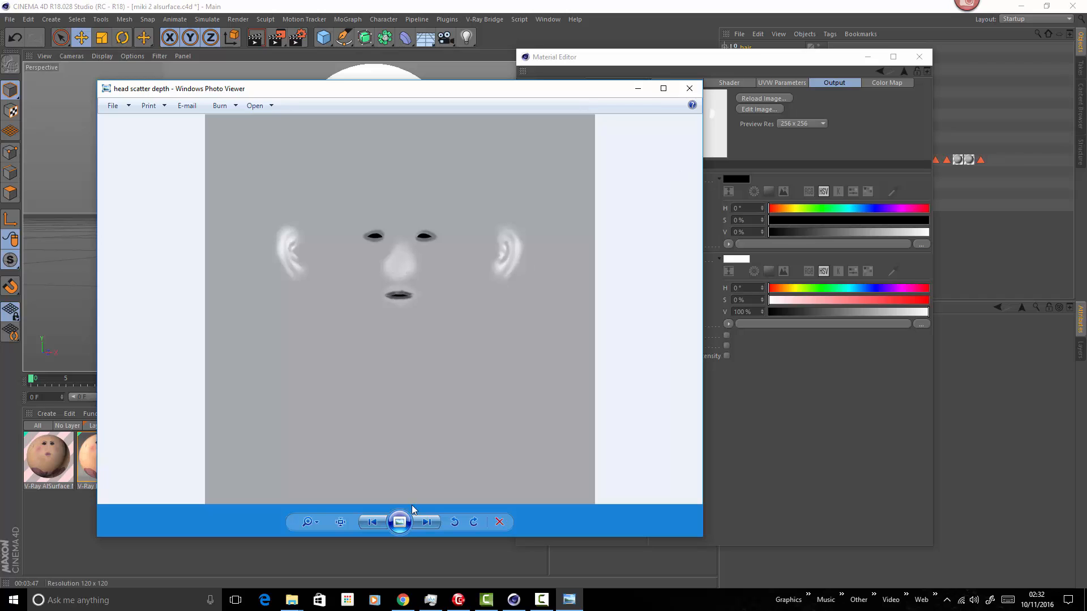
pyautogui.click(339, 523)
pyautogui.moveTo(478, 183); pyautogui.dragTo(511, 320)
pyautogui.moveTo(535, 251); pyautogui.dragTo(498, 313)
# Examine the eye, nose, mouth and ear areas of the head scatter depth map
pyautogui.hotkey('ctrl', 'shift', 'd')
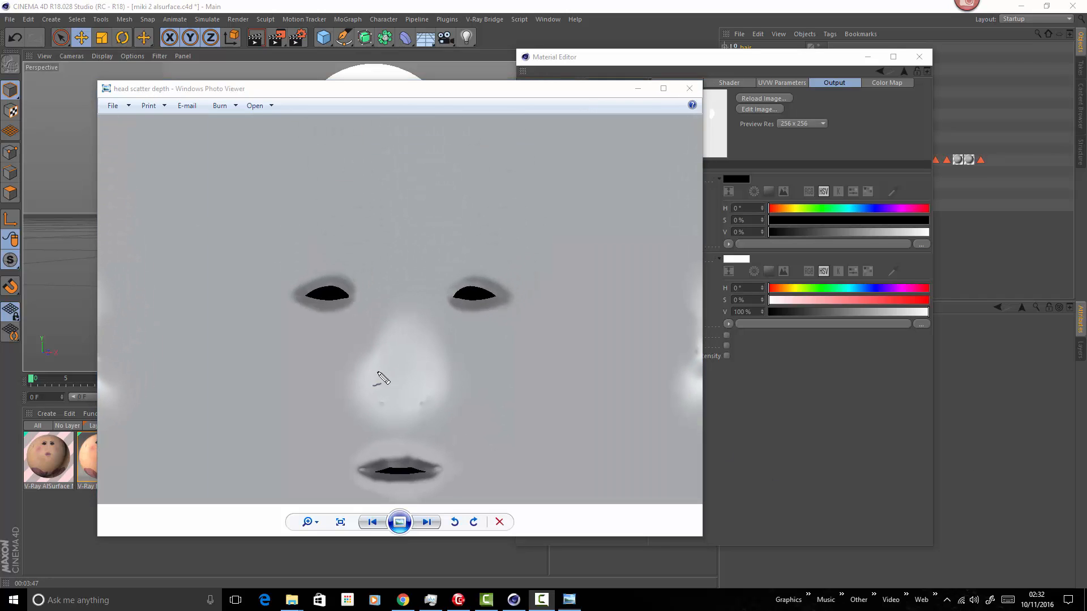
pyautogui.moveTo(298, 236); pyautogui.dragTo(315, 283)
pyautogui.moveTo(552, 236); pyautogui.dragTo(496, 287)
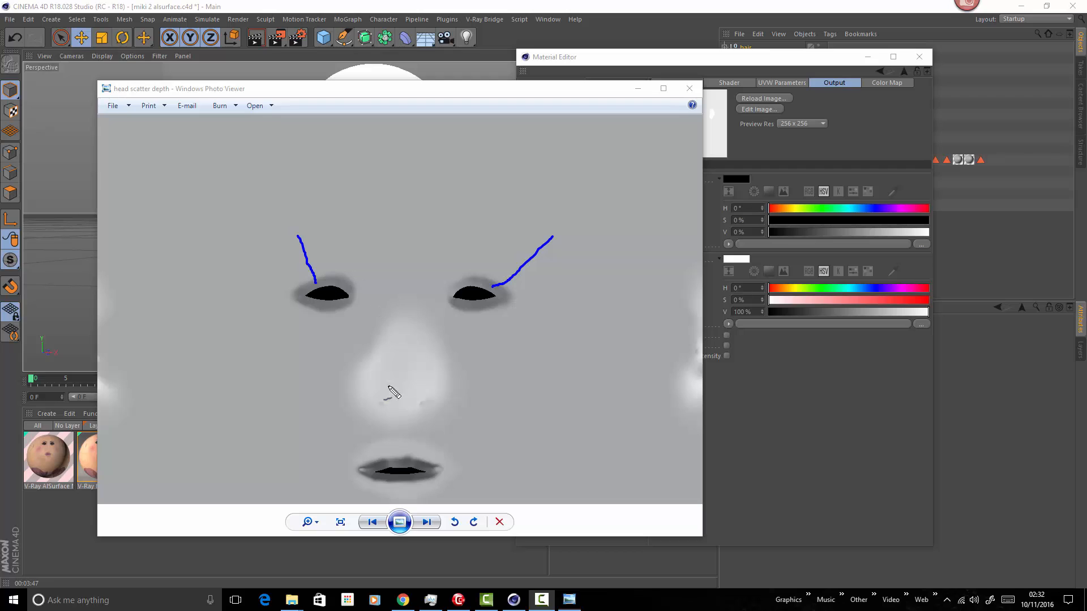
pyautogui.moveTo(519, 419); pyautogui.dragTo(417, 469)
pyautogui.press('Escape')
pyautogui.moveTo(434, 420)
pyautogui.mouseDown()
pyautogui.moveTo(615, 417)
pyautogui.moveTo(517, 369)
pyautogui.mouseUp()
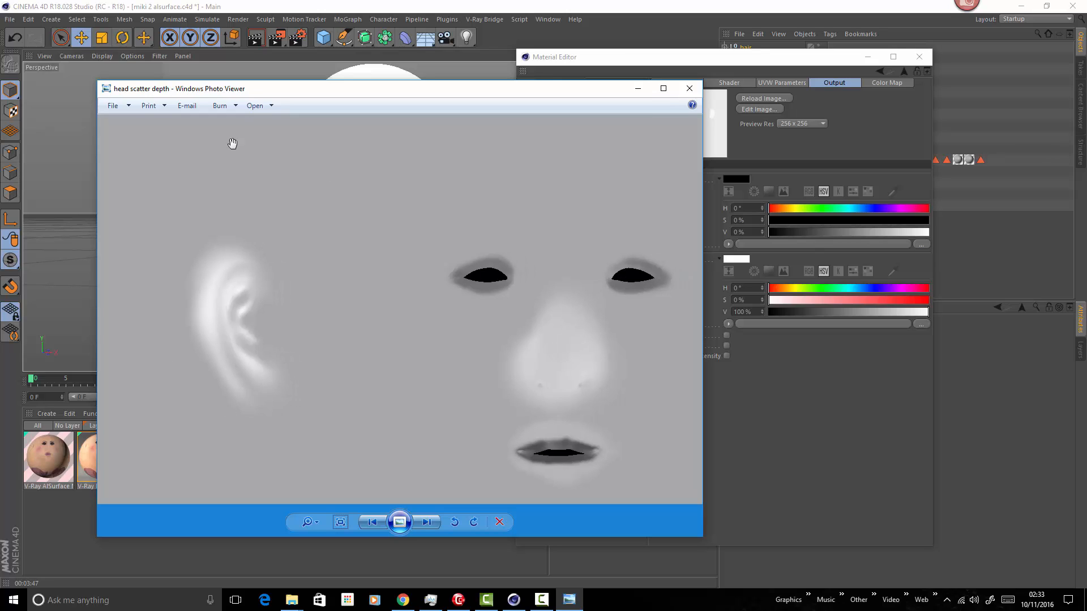
pyautogui.moveTo(369, 328); pyautogui.dragTo(341, 316)
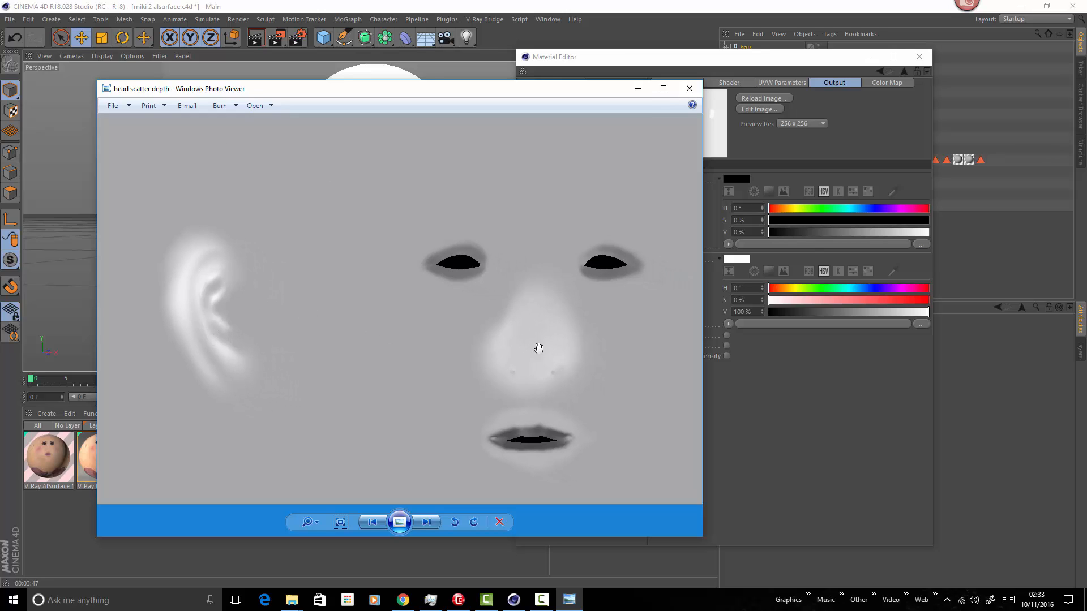
# Finish examining the face and ear areas of the head scatter depth map, close it and return to the skin material's parameters
pyautogui.moveTo(542, 349); pyautogui.dragTo(454, 356)
pyautogui.moveTo(550, 380); pyautogui.dragTo(577, 375)
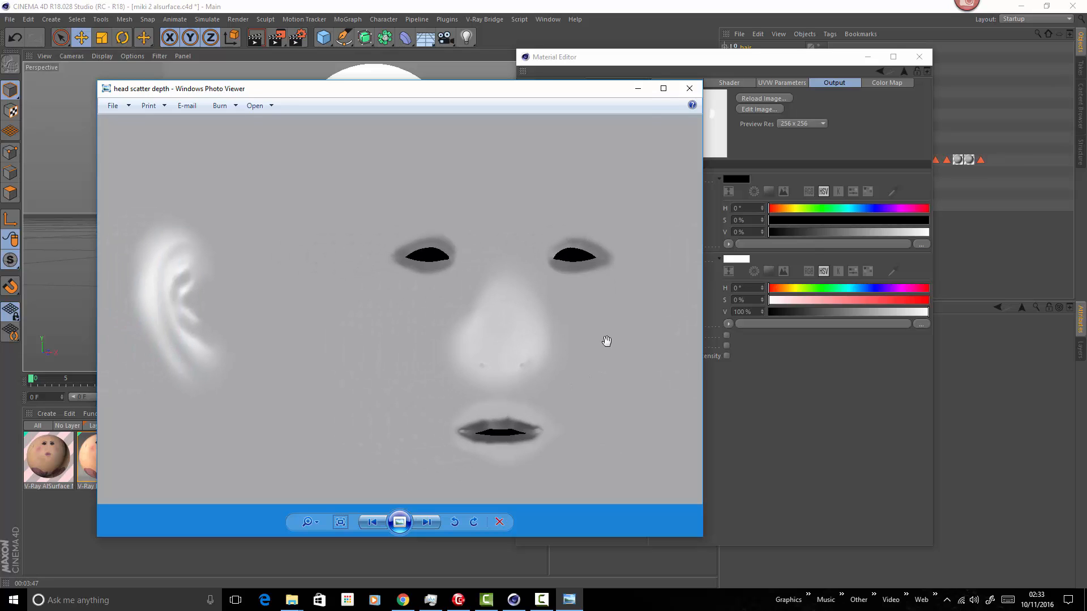
pyautogui.moveTo(604, 340); pyautogui.dragTo(501, 376)
pyautogui.click(689, 89)
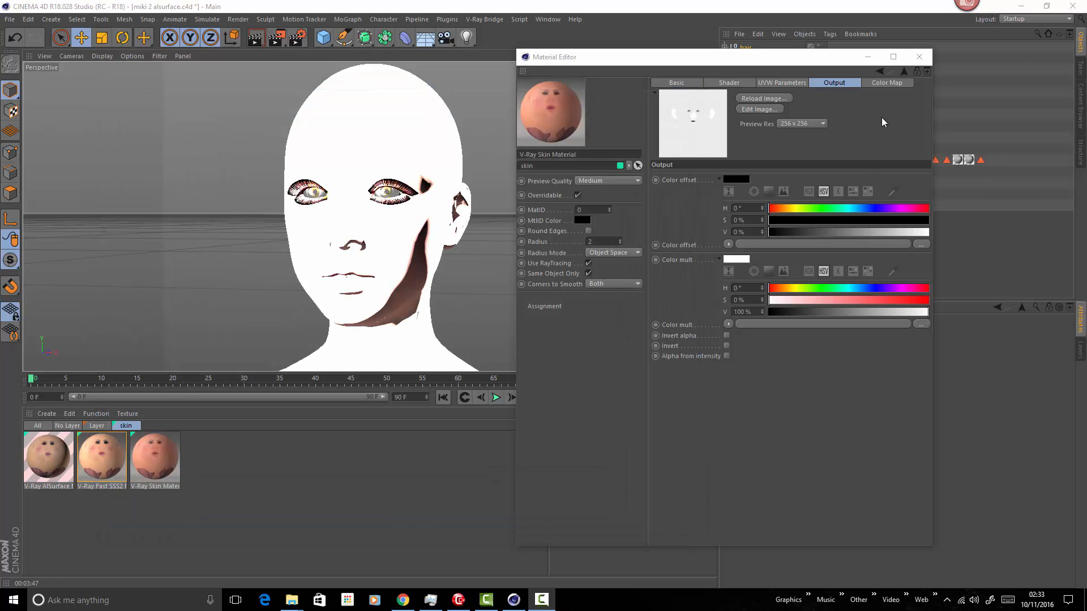
pyautogui.click(903, 73)
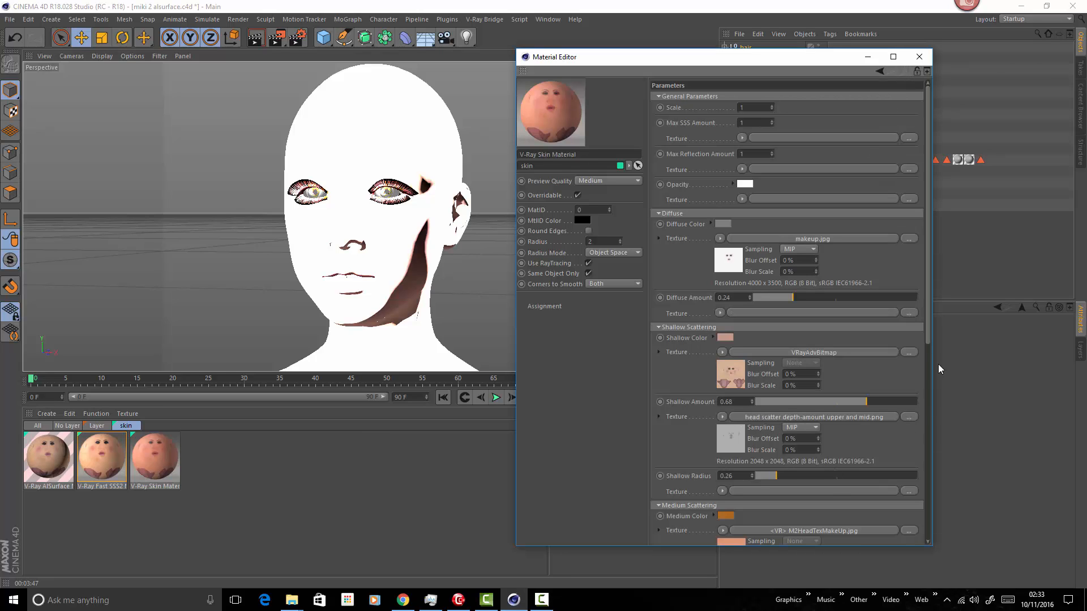
pyautogui.moveTo(931, 327)
pyautogui.mouseDown()
pyautogui.moveTo(930, 354)
pyautogui.moveTo(928, 335)
pyautogui.mouseUp()
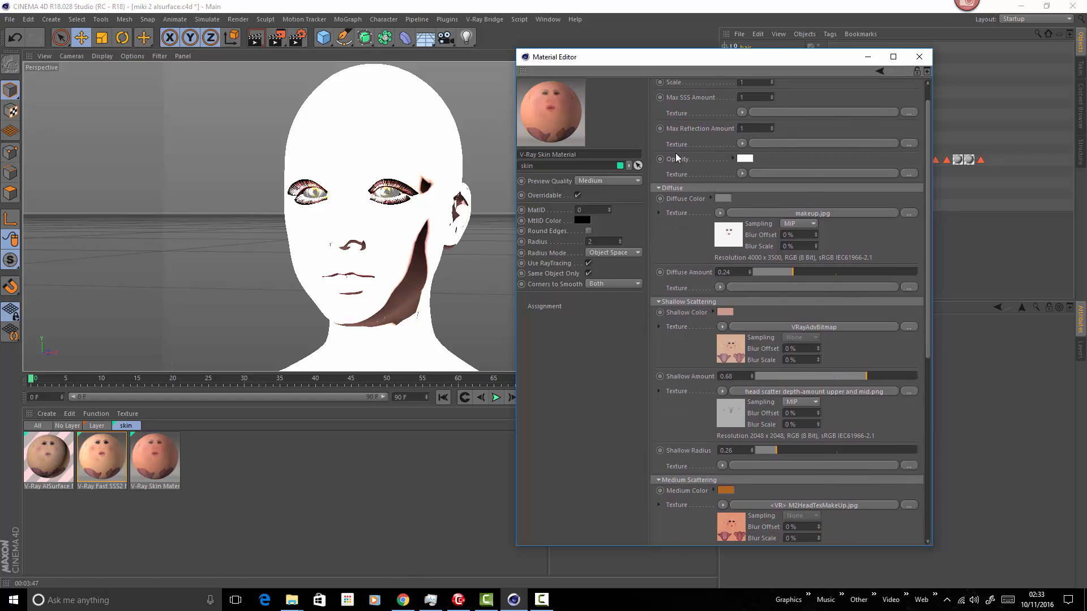
# Move the Material Editor out of the way and view the full figure with its floor and surrounding lights in the viewport
pyautogui.moveTo(629, 63); pyautogui.dragTo(1086, 113)
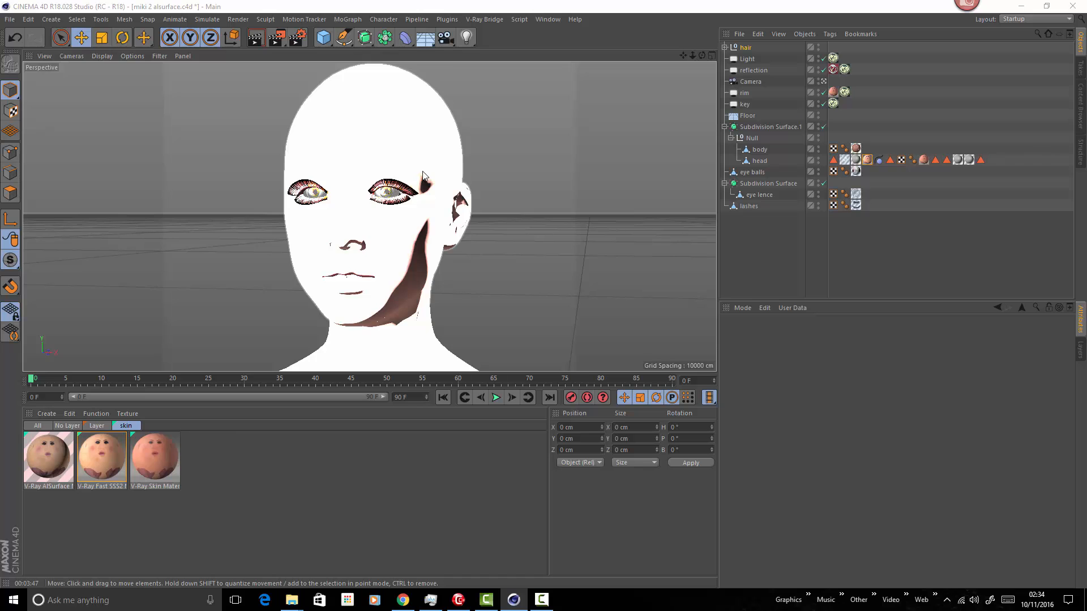
pyautogui.keyDown('alt'); pyautogui.moveTo(423, 172); pyautogui.dragTo(232, 231, button='right'); pyautogui.keyUp('alt')
pyautogui.keyDown('alt'); pyautogui.moveTo(469, 190); pyautogui.dragTo(382, 185); pyautogui.keyUp('alt')
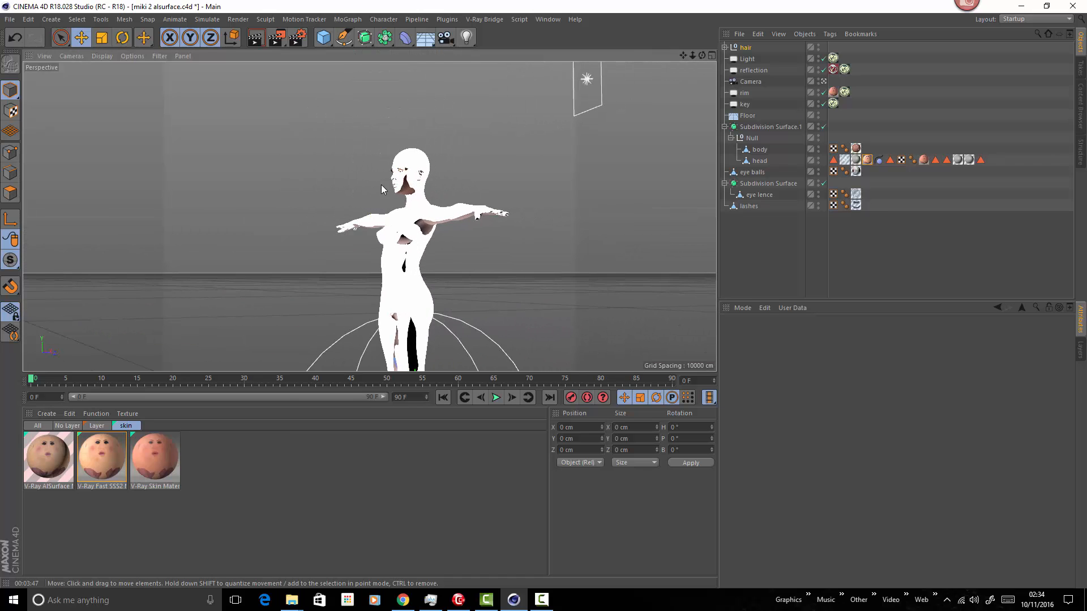
pyautogui.keyDown('alt'); pyautogui.moveTo(381, 184); pyautogui.dragTo(300, 226, button='right'); pyautogui.keyUp('alt')
pyautogui.keyDown('alt'); pyautogui.moveTo(366, 198); pyautogui.dragTo(373, 249); pyautogui.keyUp('alt')
pyautogui.keyDown('alt'); pyautogui.moveTo(397, 173); pyautogui.dragTo(418, 251, button='middle'); pyautogui.keyUp('alt')
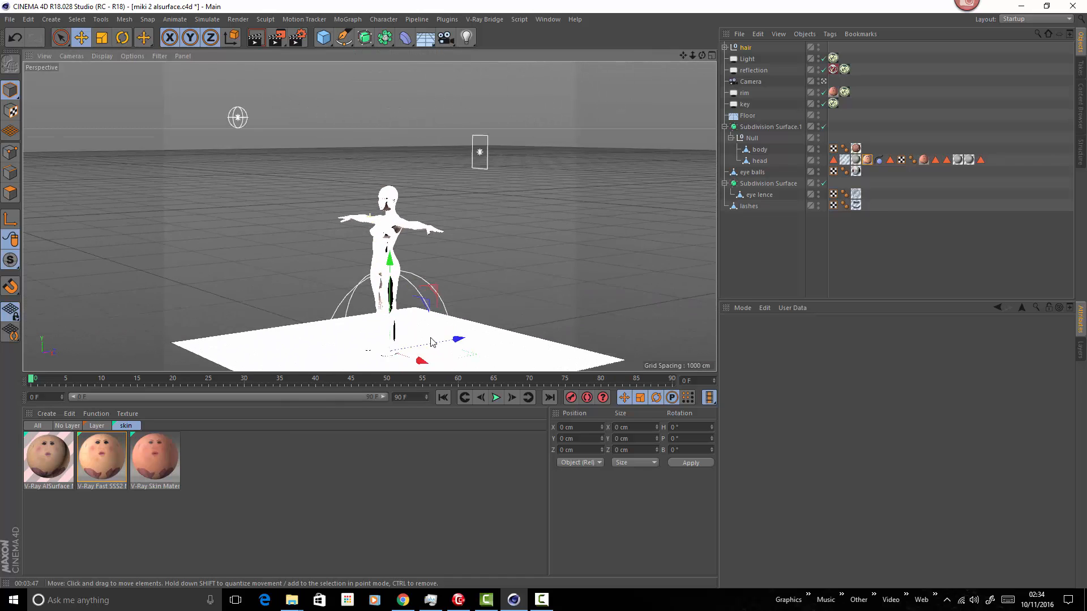
pyautogui.keyDown('alt'); pyautogui.moveTo(430, 338); pyautogui.dragTo(446, 361, button='middle'); pyautogui.keyUp('alt')
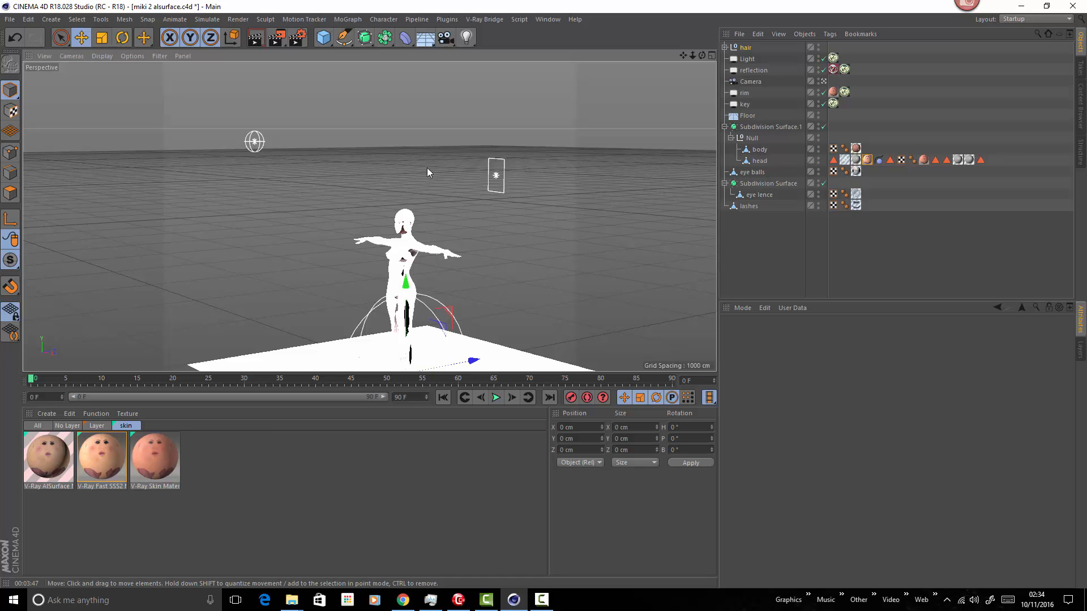
# Select the key light above the figure and inspect its V-Ray Light tag's Common and Area light settings
pyautogui.click(261, 146)
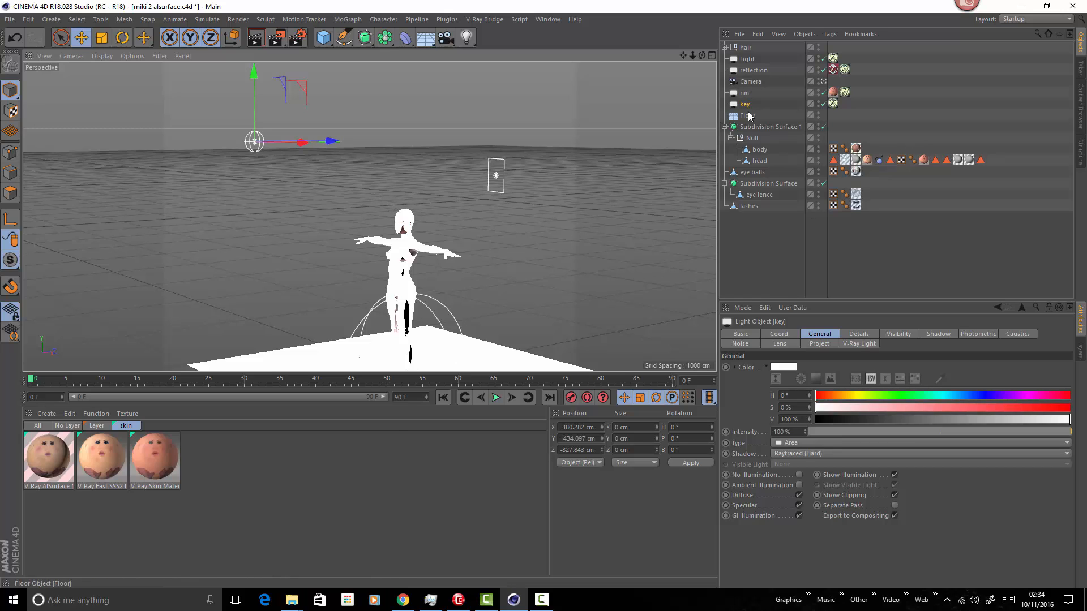
pyautogui.click(833, 103)
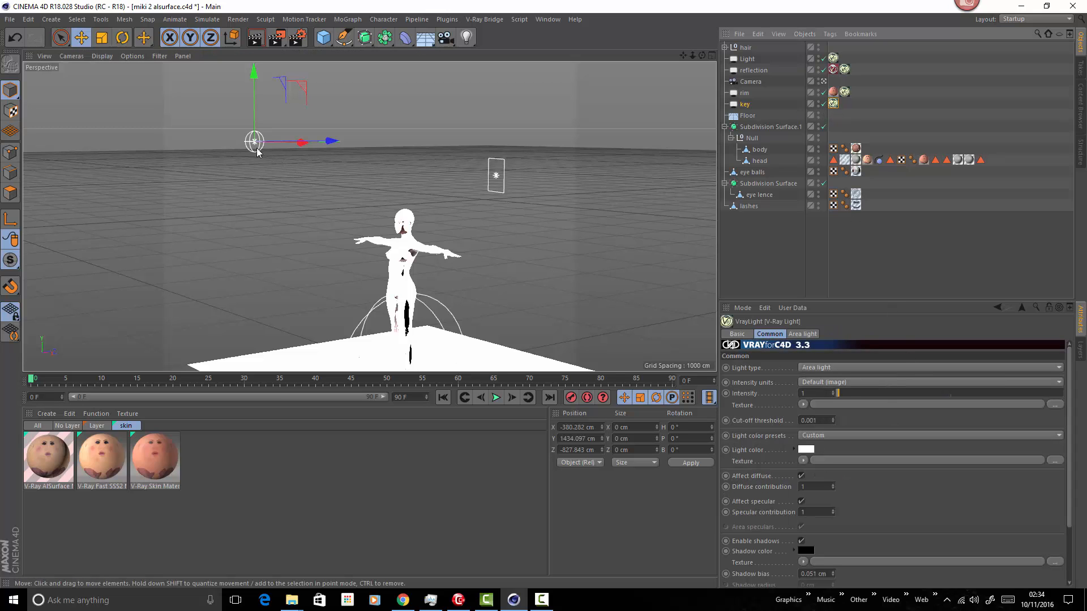
pyautogui.keyDown('alt'); pyautogui.moveTo(257, 148); pyautogui.dragTo(316, 148); pyautogui.keyUp('alt')
pyautogui.keyDown('alt'); pyautogui.moveTo(246, 141); pyautogui.dragTo(459, 163, button='right'); pyautogui.keyUp('alt')
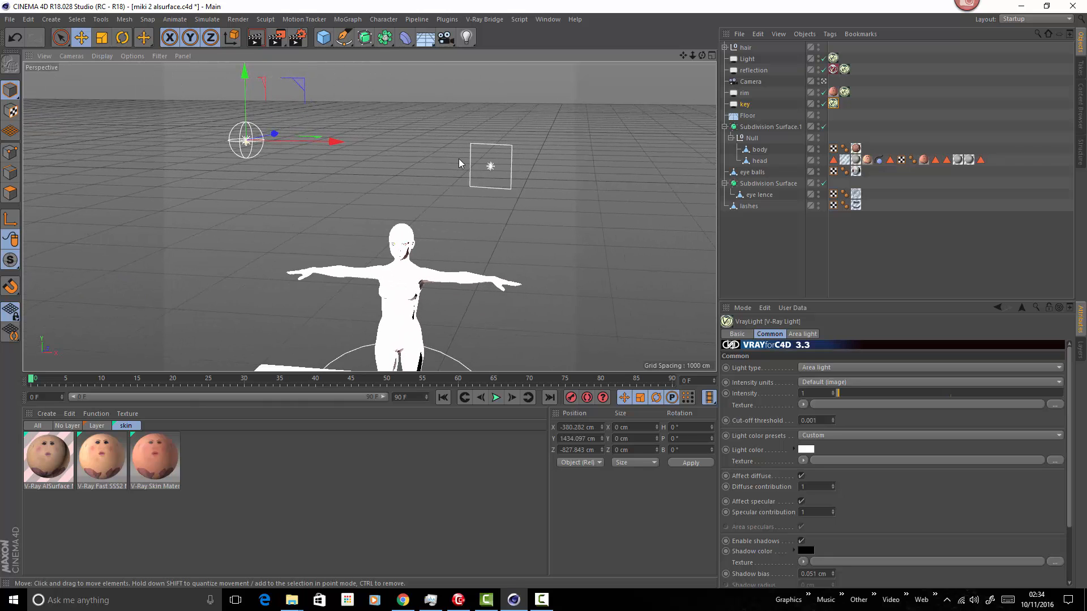
pyautogui.click(833, 104)
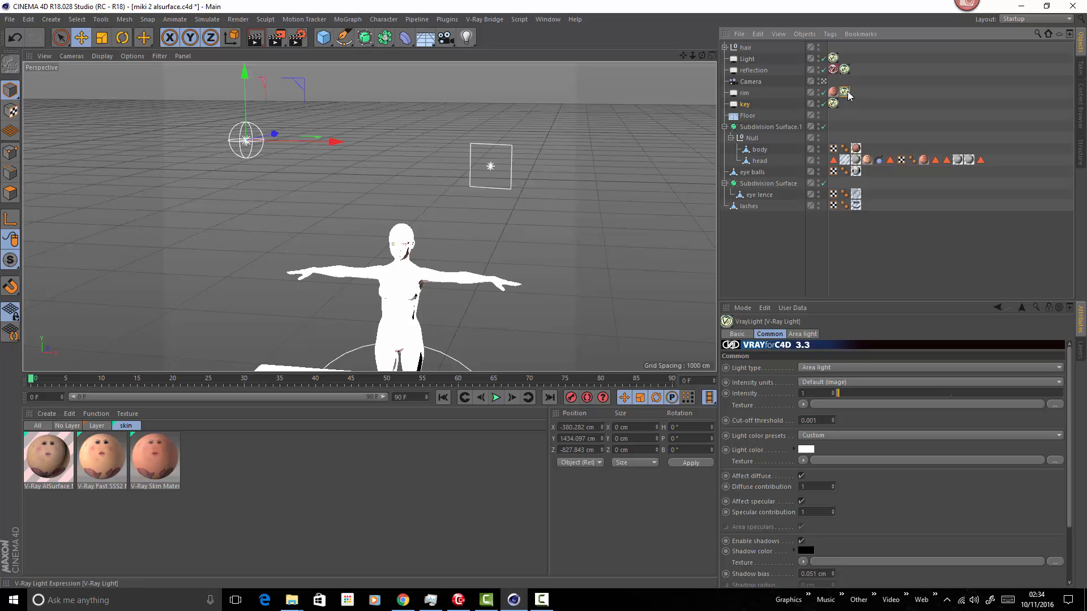
pyautogui.click(833, 115)
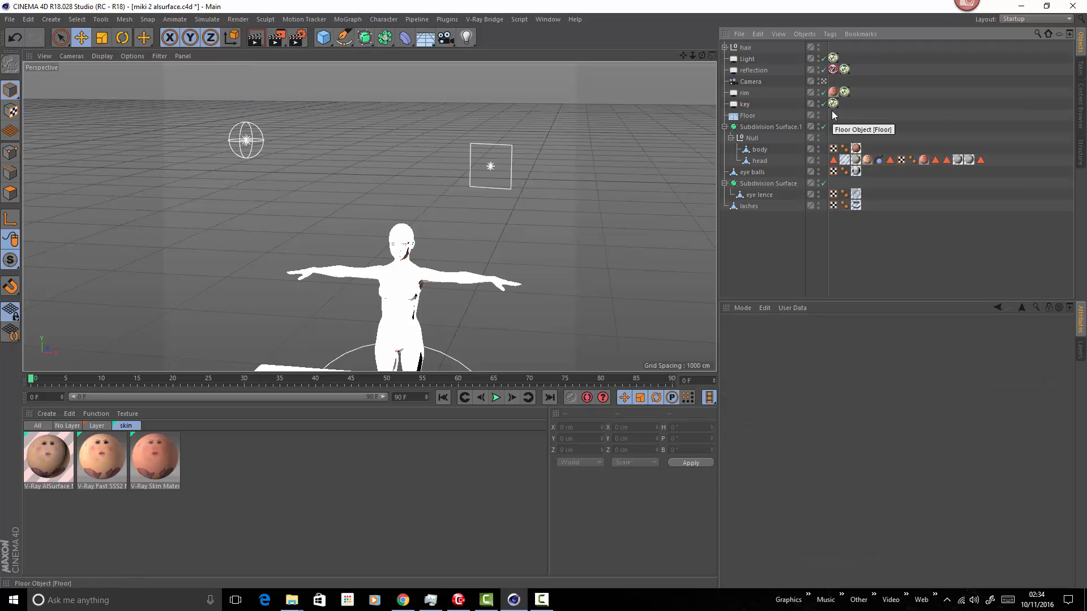
pyautogui.click(833, 104)
pyautogui.click(814, 337)
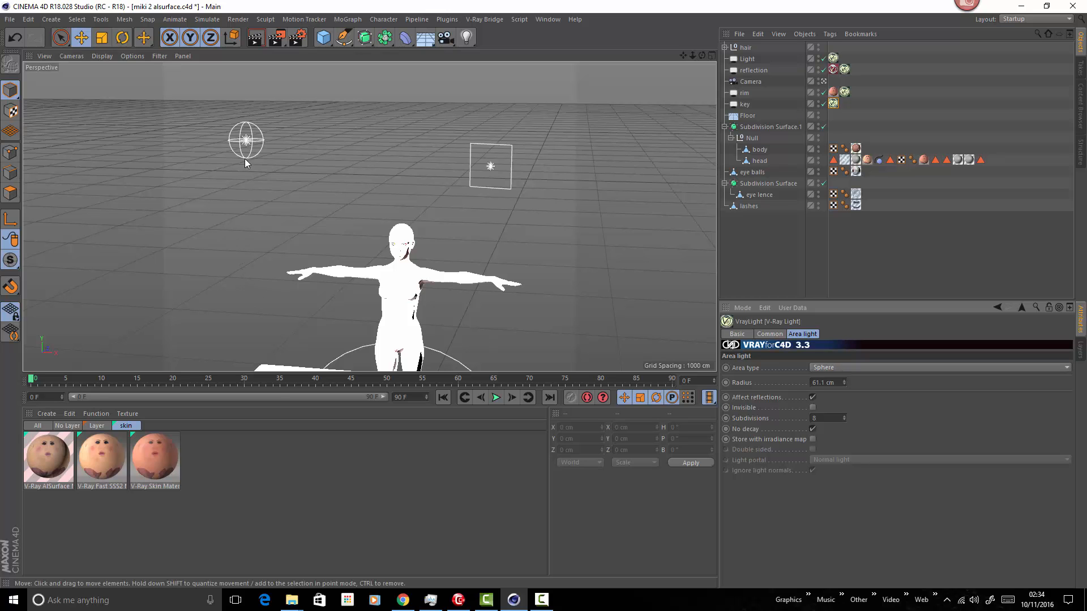
# Frame the head close up in the viewport and bring the skin material's editor back into view beside it
pyautogui.keyDown('alt'); pyautogui.moveTo(406, 271); pyautogui.dragTo(666, 253, button='right'); pyautogui.keyUp('alt')
pyautogui.scroll(5, 407, 179)
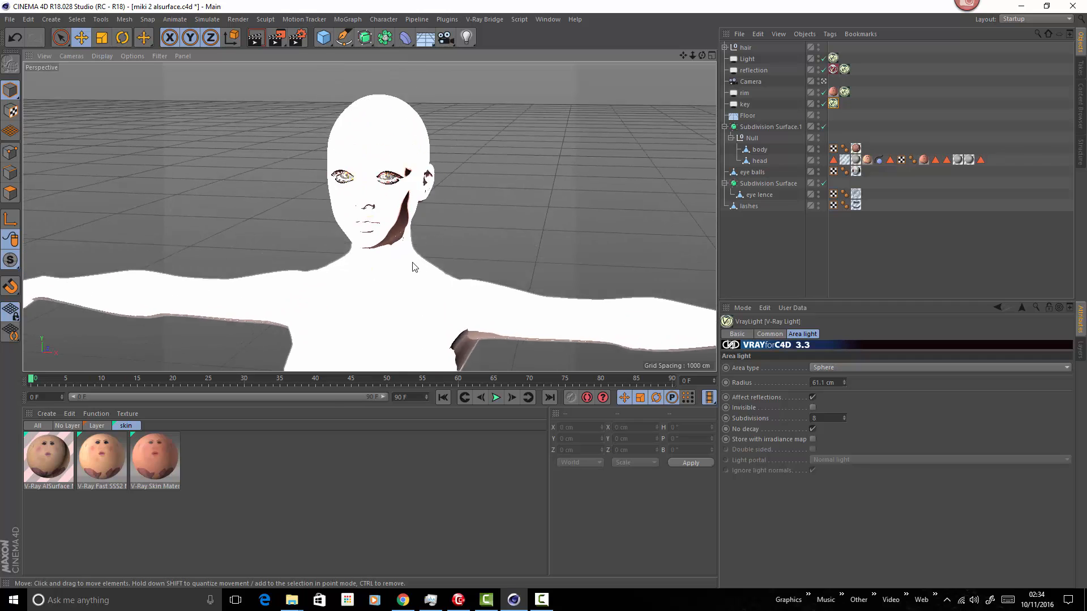
pyautogui.keyDown('alt'); pyautogui.moveTo(418, 272); pyautogui.dragTo(412, 245); pyautogui.keyUp('alt')
pyautogui.moveTo(405, 286)
pyautogui.keyDown('alt'); pyautogui.mouseDown(button='middle')
pyautogui.moveTo(398, 272)
pyautogui.moveTo(392, 281)
pyautogui.mouseUp(button='middle'); pyautogui.keyUp('alt')
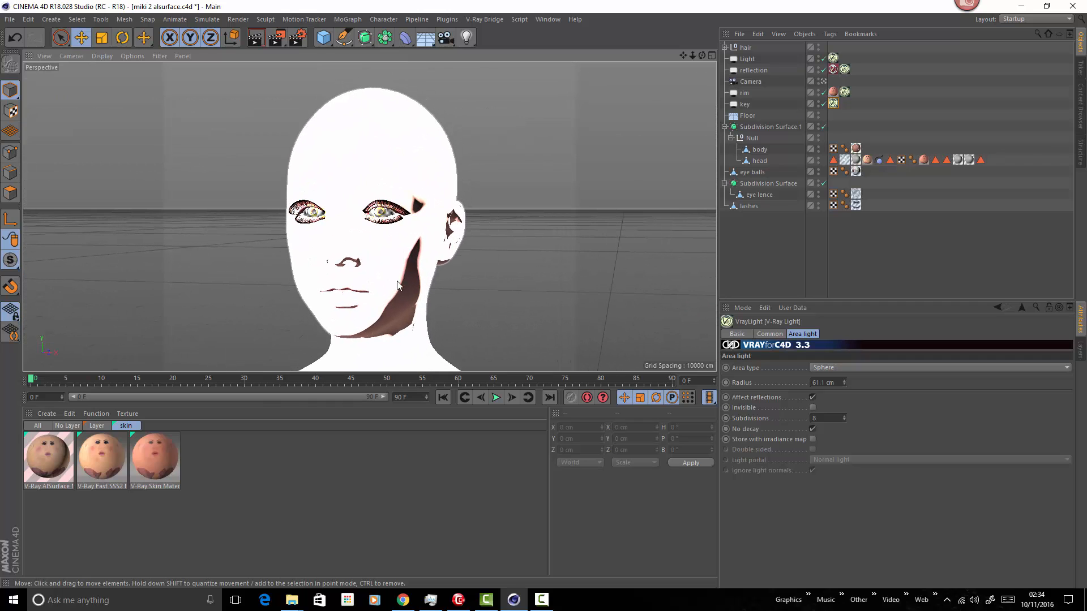
pyautogui.moveTo(1086, 130); pyautogui.dragTo(787, 50)
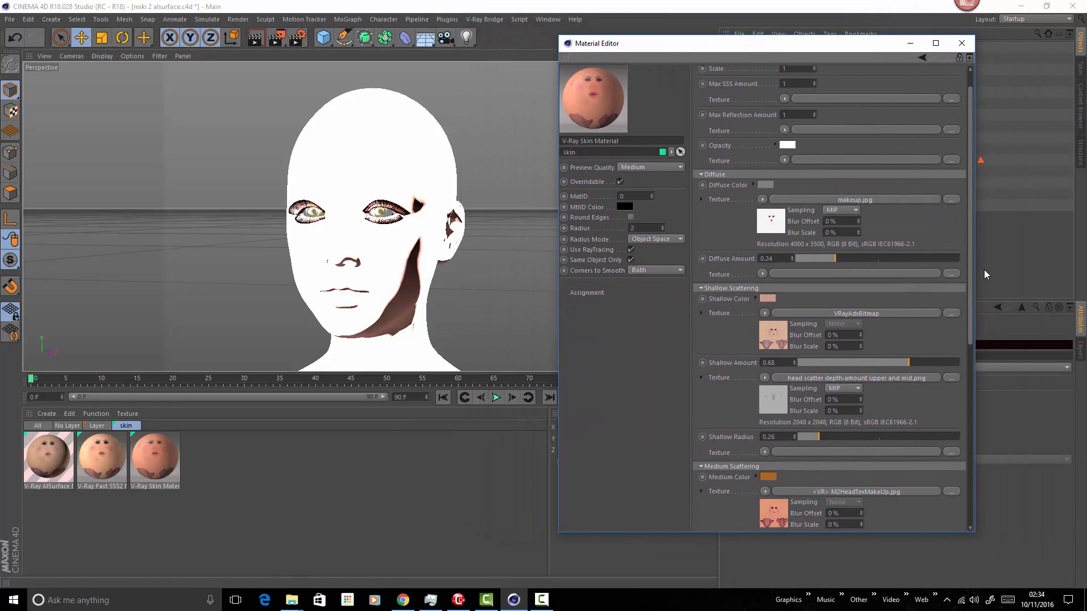
pyautogui.moveTo(853, 46); pyautogui.dragTo(813, 138)
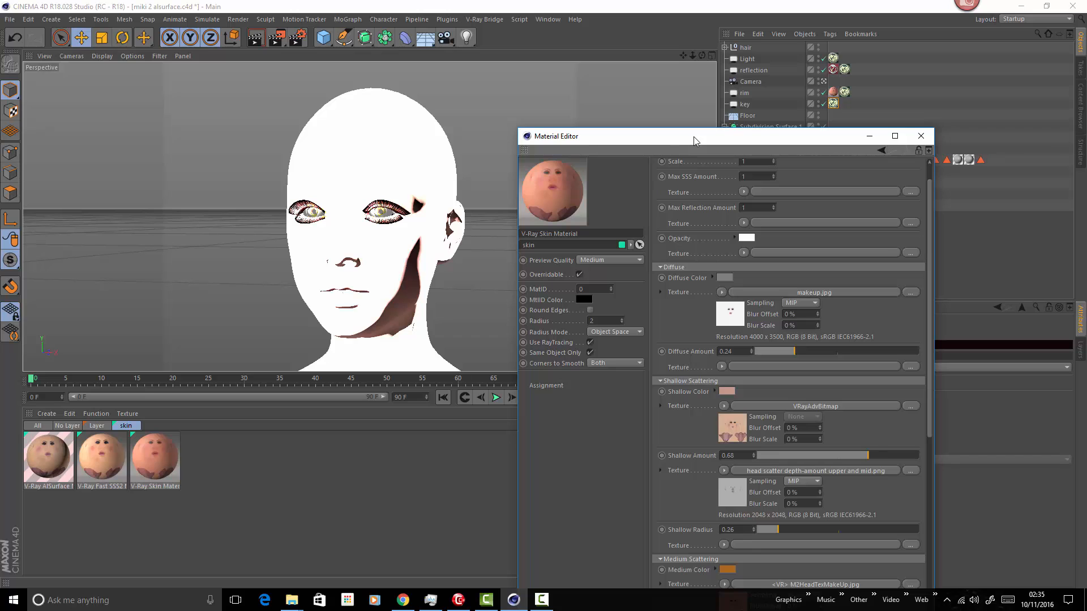
pyautogui.moveTo(694, 138); pyautogui.dragTo(519, 215)
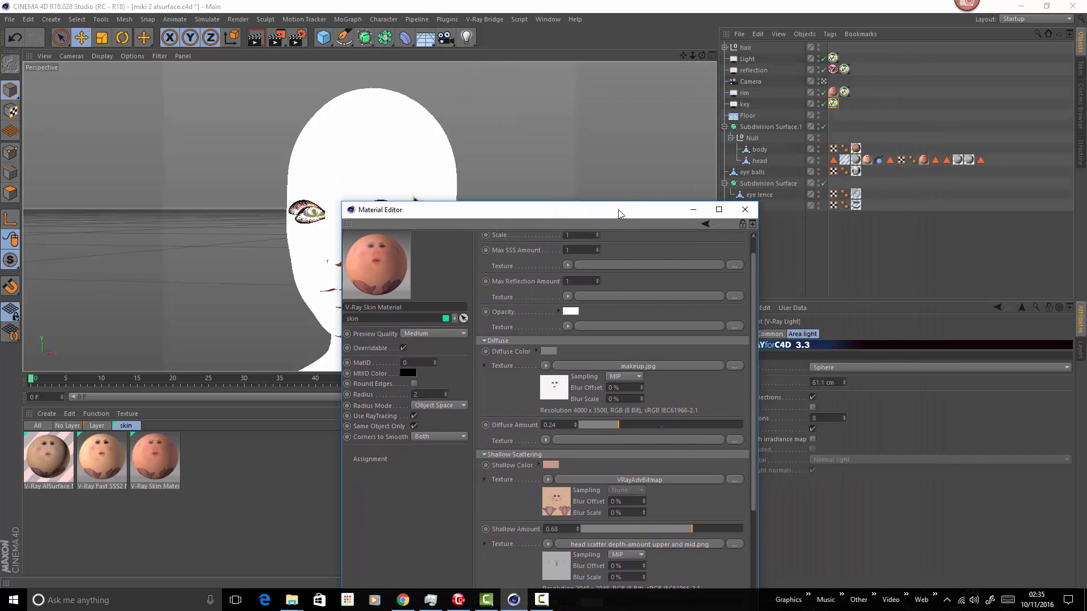
pyautogui.moveTo(618, 210); pyautogui.dragTo(1086, 210)
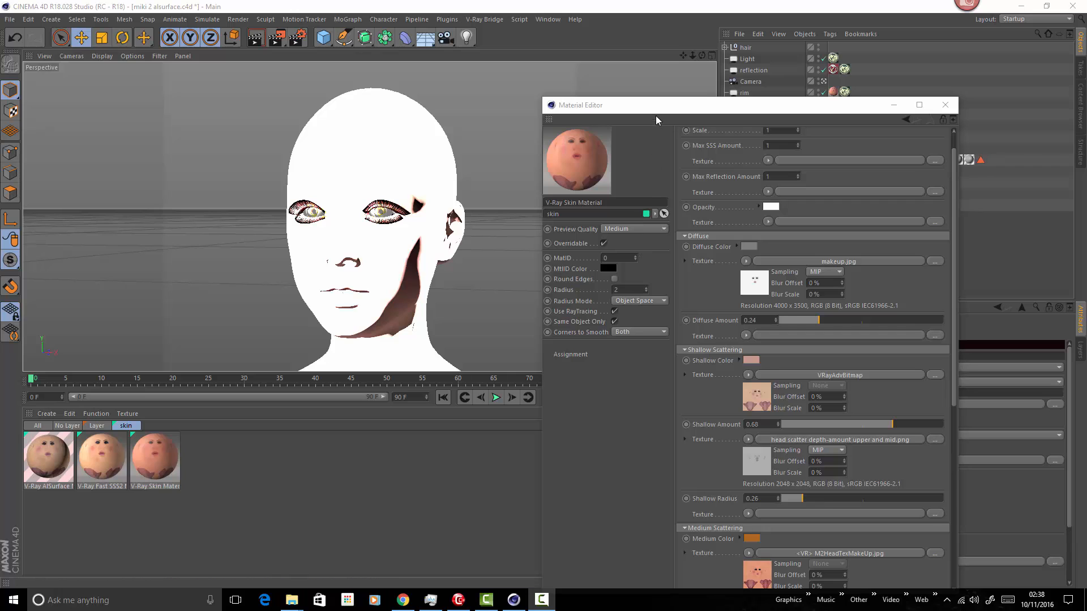
pyautogui.moveTo(653, 109); pyautogui.dragTo(667, 66)
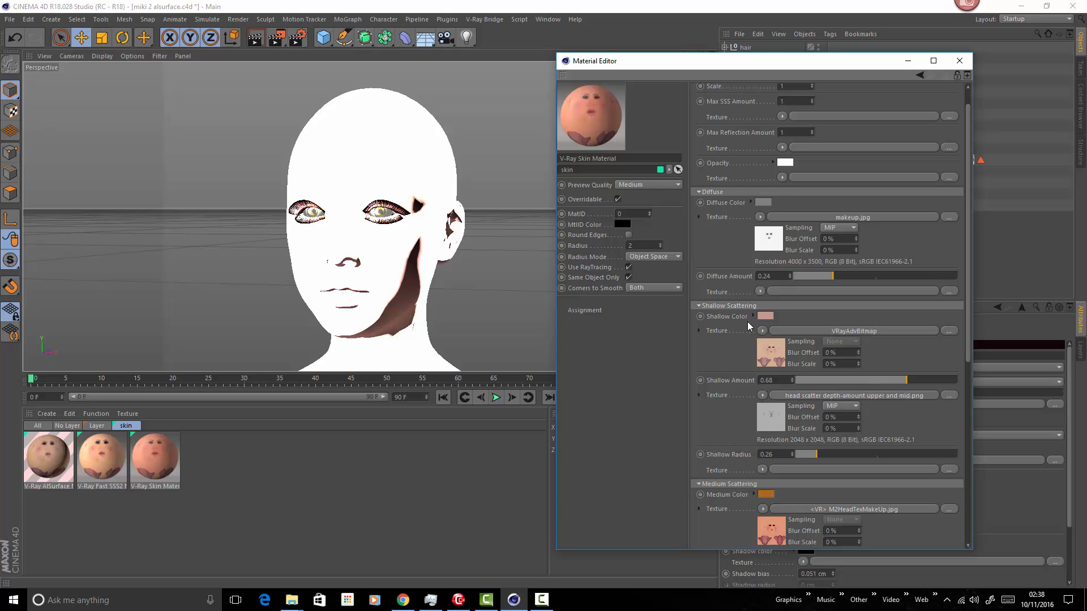
# Look through the VrayBridge shaders available for the Medium Color texture without choosing one
pyautogui.moveTo(966, 320); pyautogui.dragTo(974, 453)
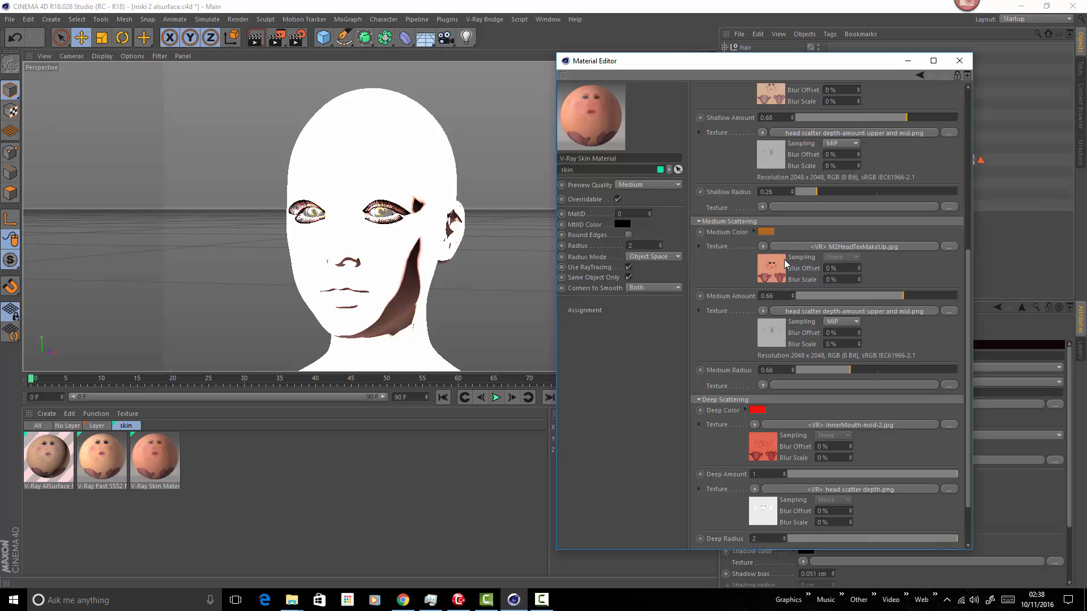
pyautogui.click(763, 247)
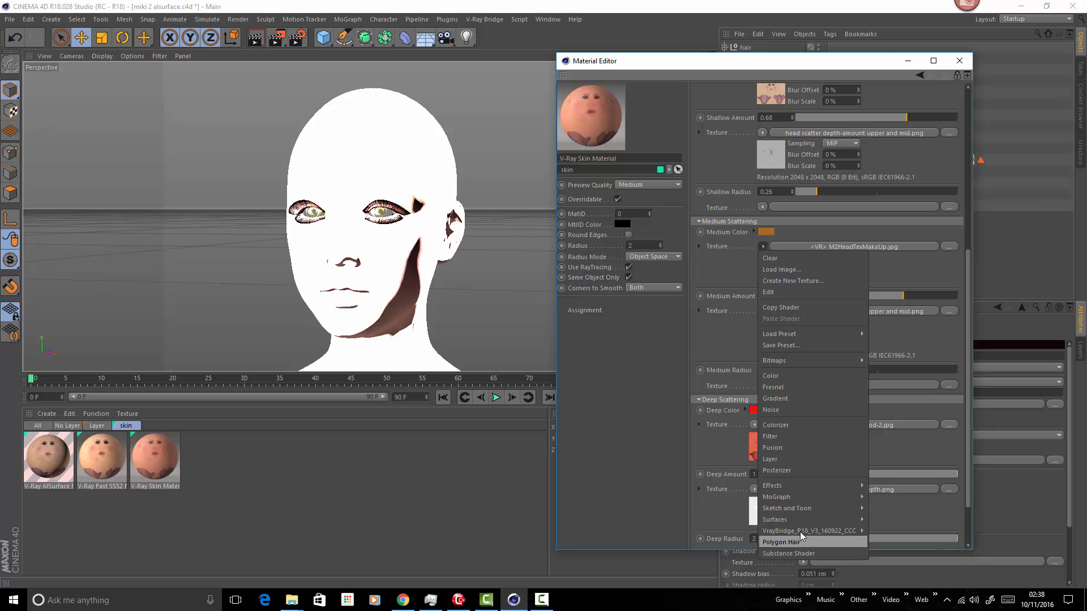
pyautogui.moveTo(801, 532)
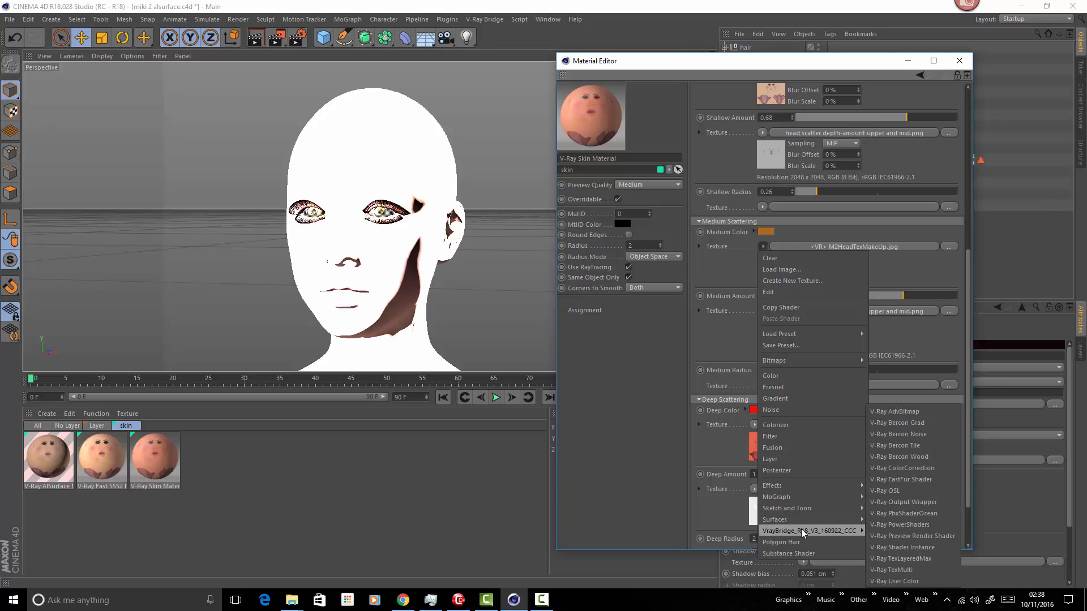
pyautogui.click(612, 445)
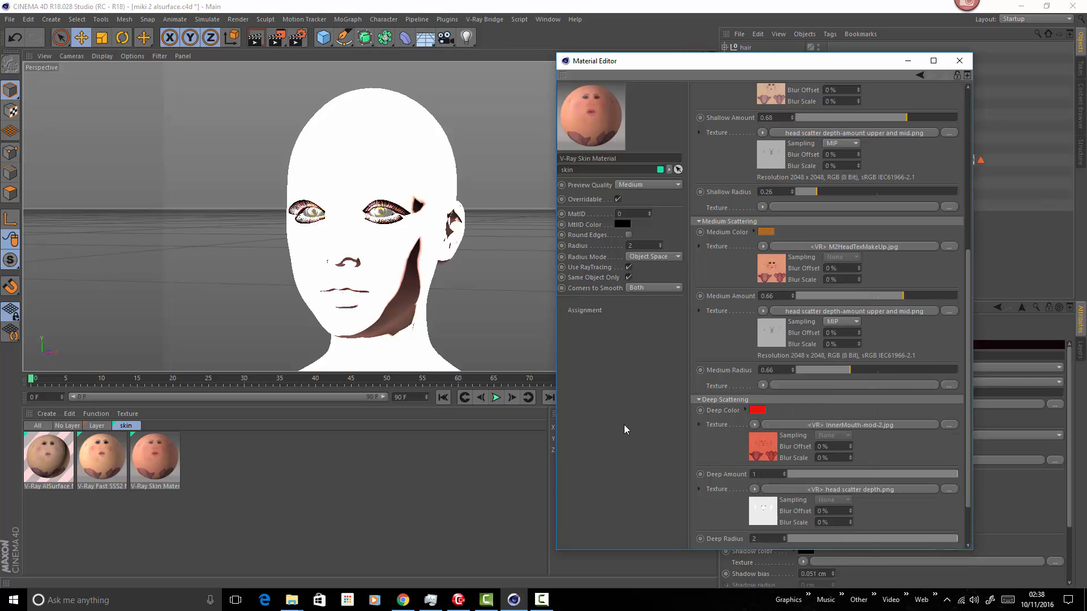
# Review the Basic, Shader and Output properties of the M2HeadTexMakeUp.jpg medium color texture and return to the skin material's parameters
pyautogui.click(809, 247)
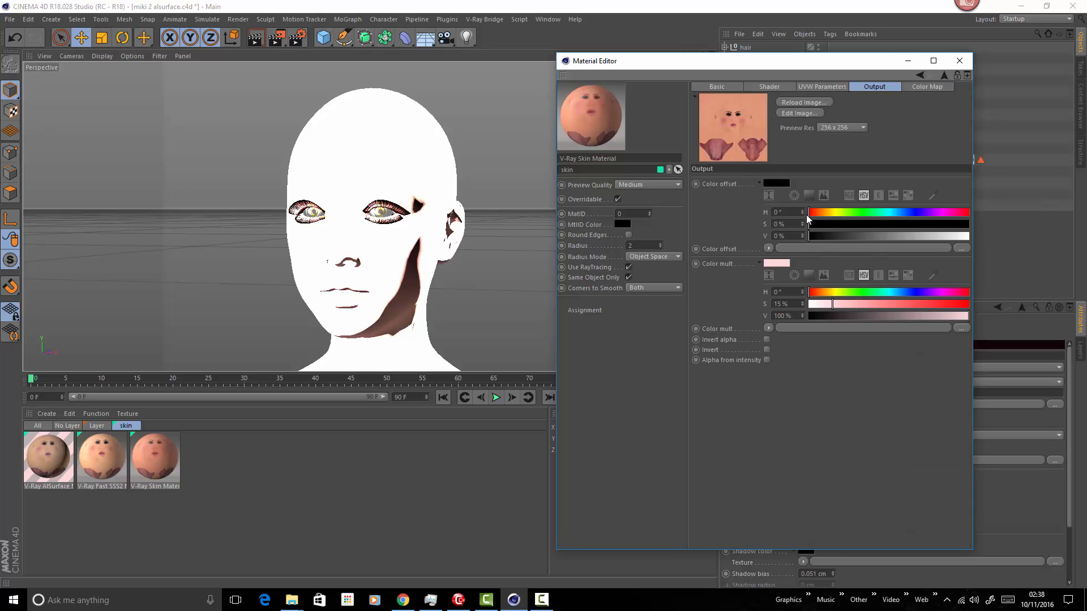
pyautogui.click(731, 87)
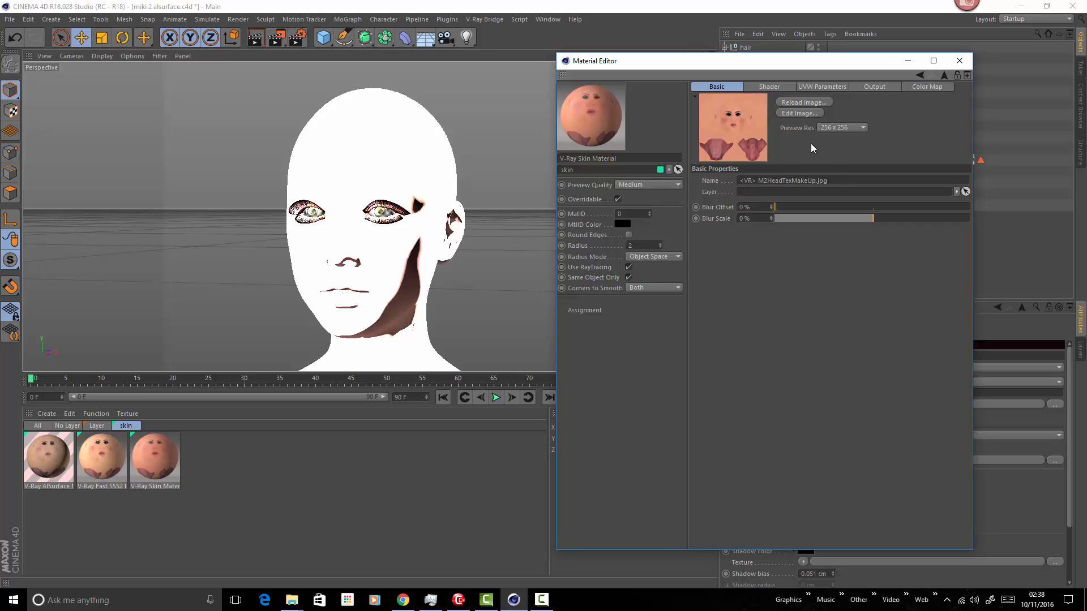
pyautogui.click(773, 89)
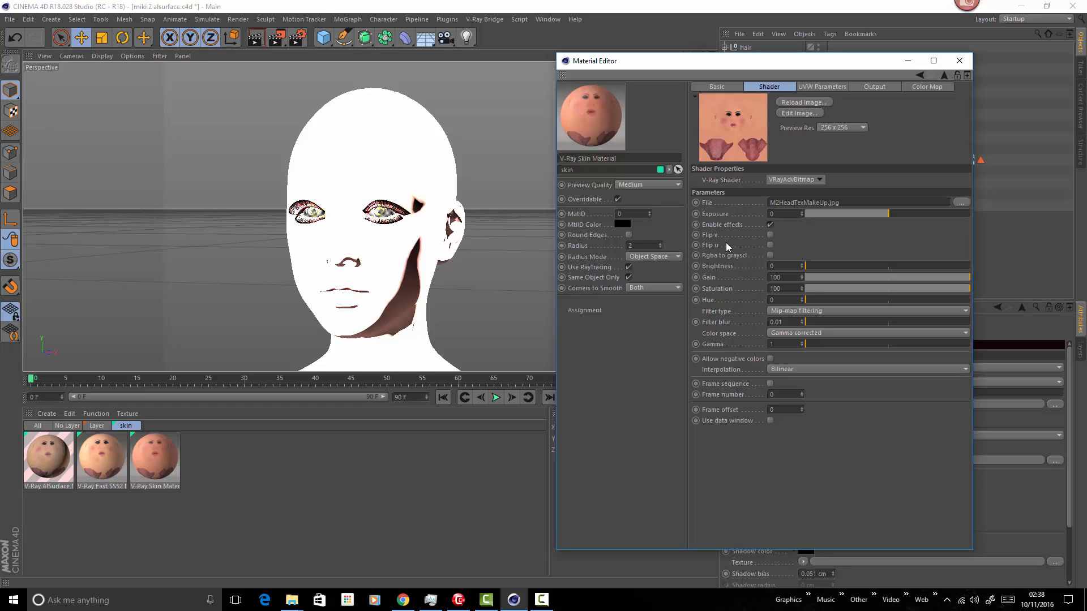
pyautogui.click(872, 91)
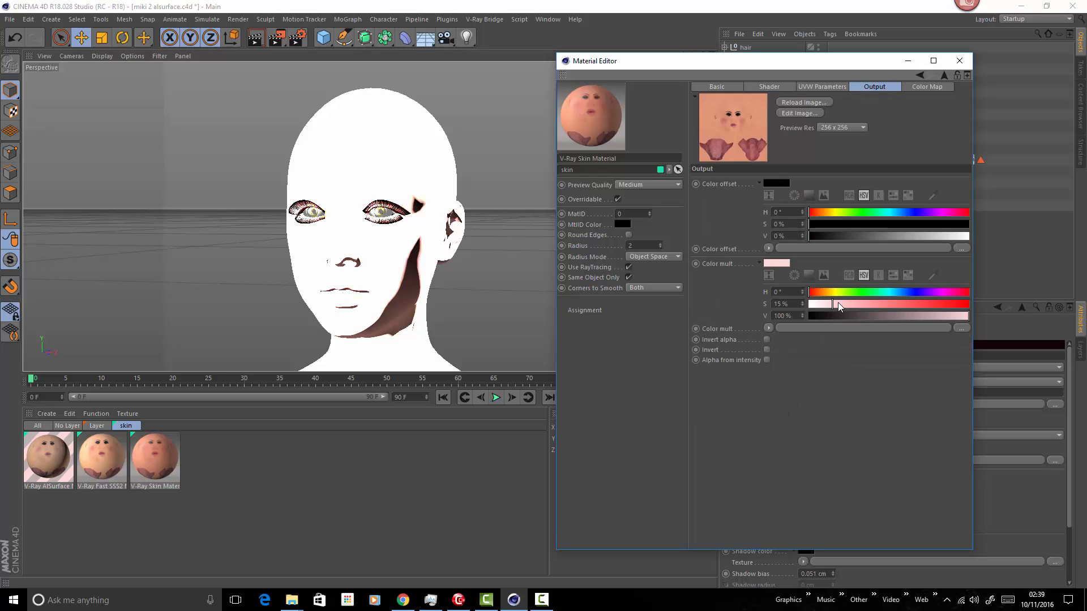
pyautogui.click(942, 76)
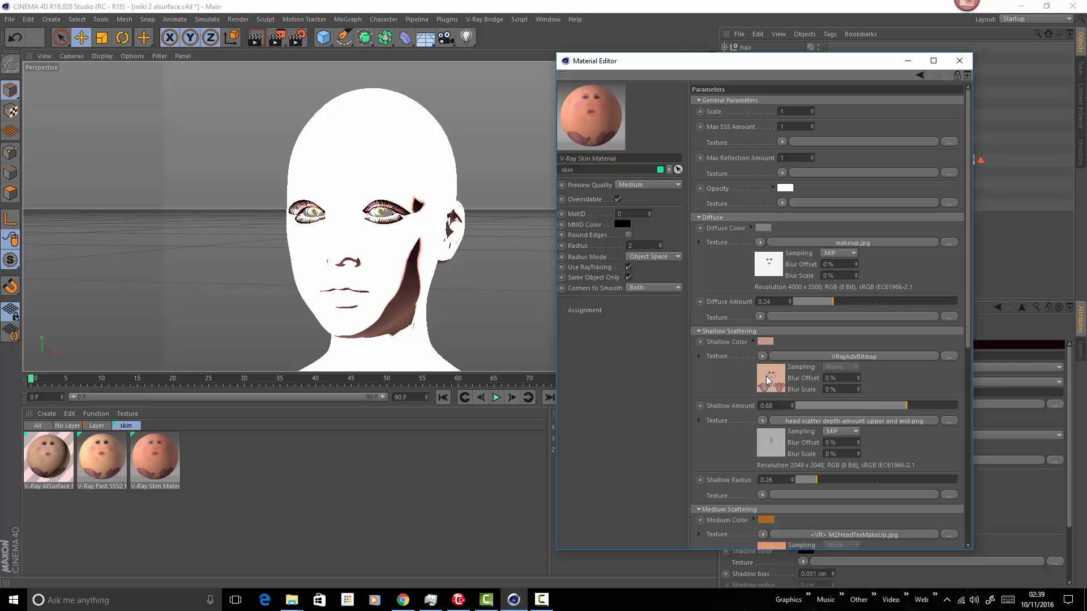
# Check the Shallow Amount texture's shader properties and open head scatter depth-amount upper and mid.png in the image viewer
pyautogui.click(771, 443)
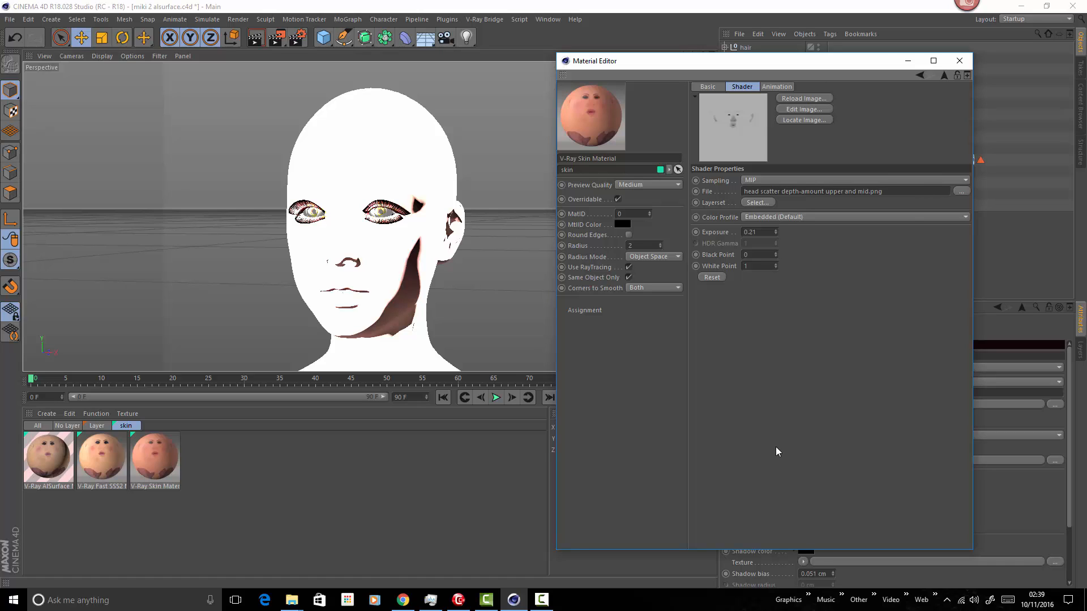
pyautogui.click(944, 75)
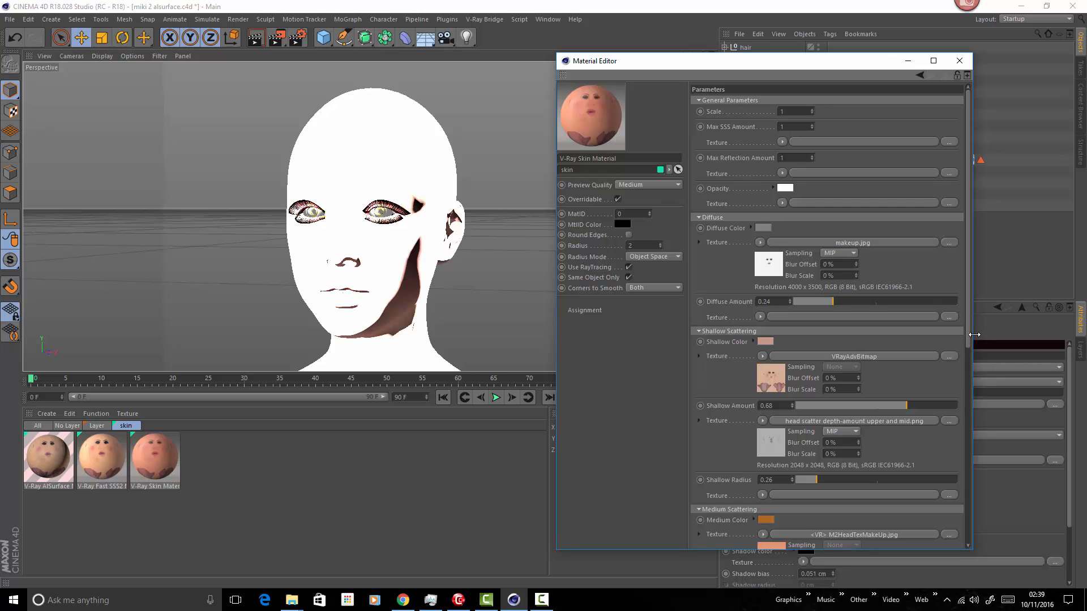
pyautogui.moveTo(970, 337); pyautogui.dragTo(971, 375)
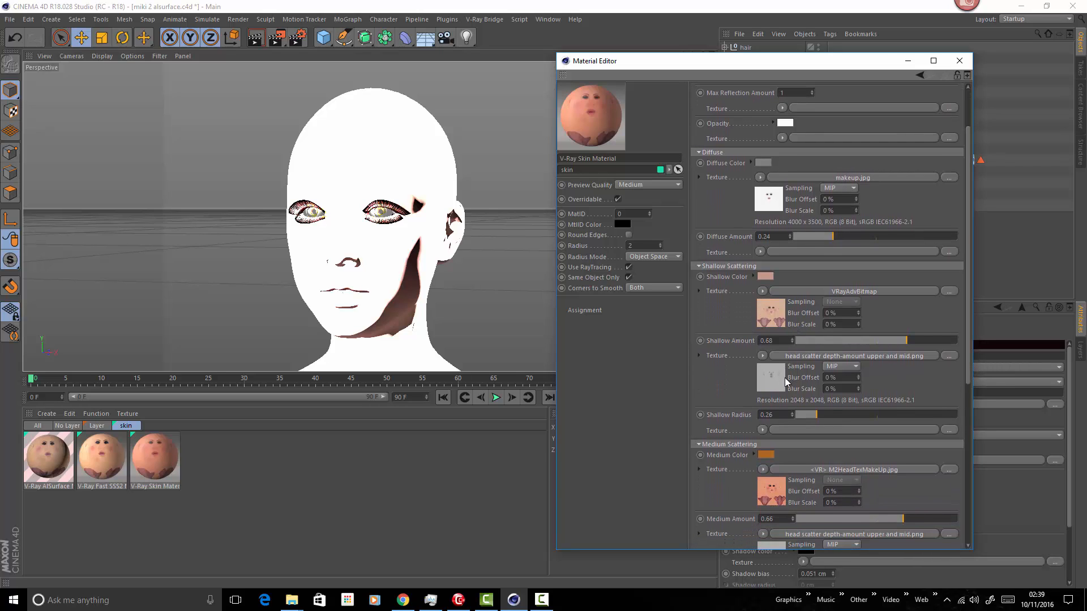
pyautogui.click(770, 383)
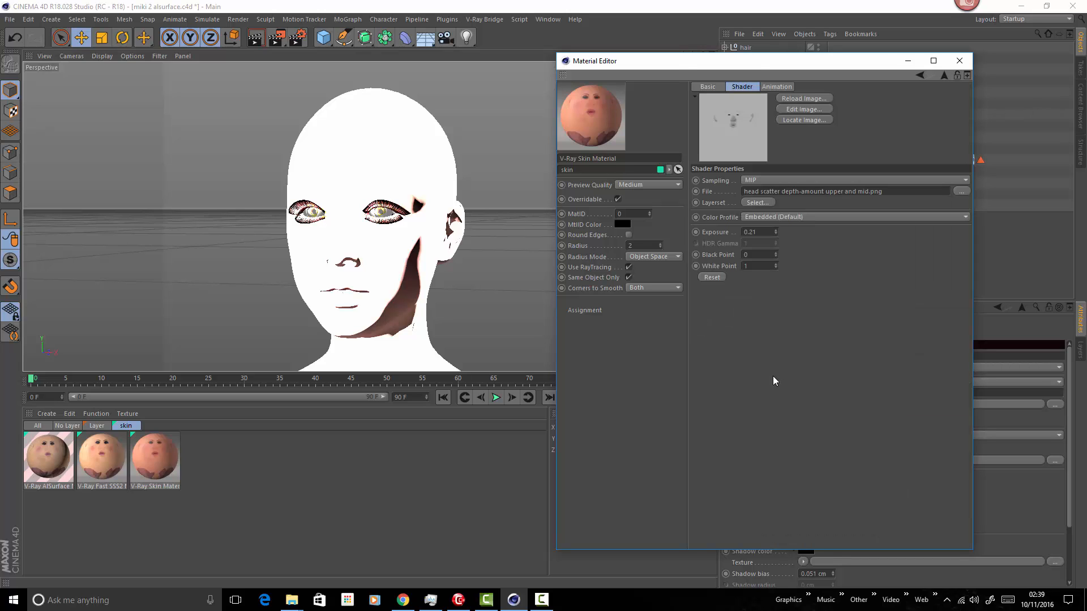
pyautogui.click(804, 109)
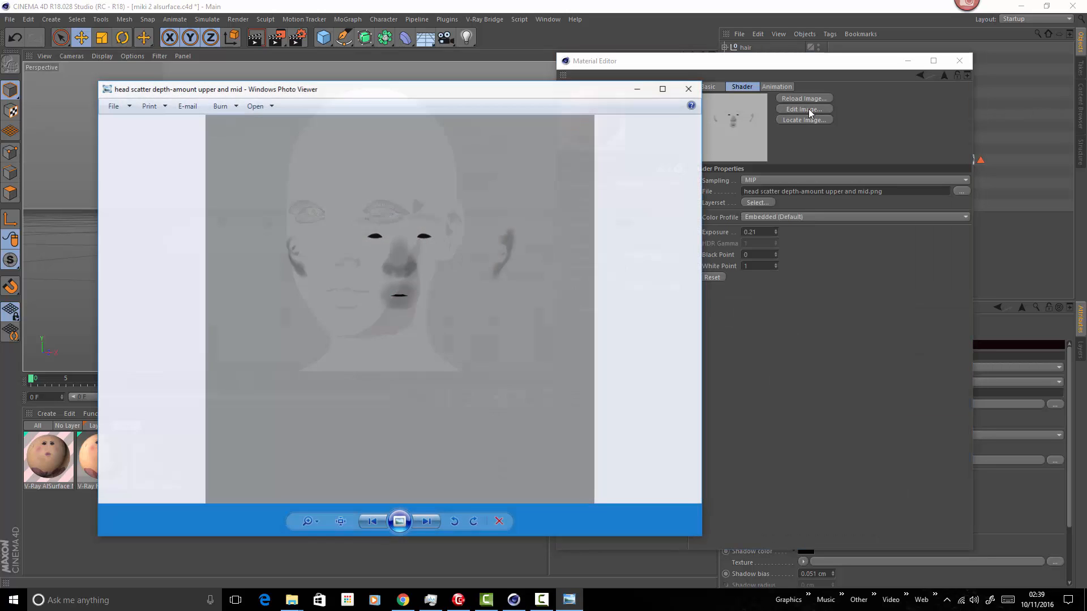
# Inspect the face and ear areas of the depth-amount map at actual size, close the image and return to the skin material's parameters
pyautogui.click(340, 522)
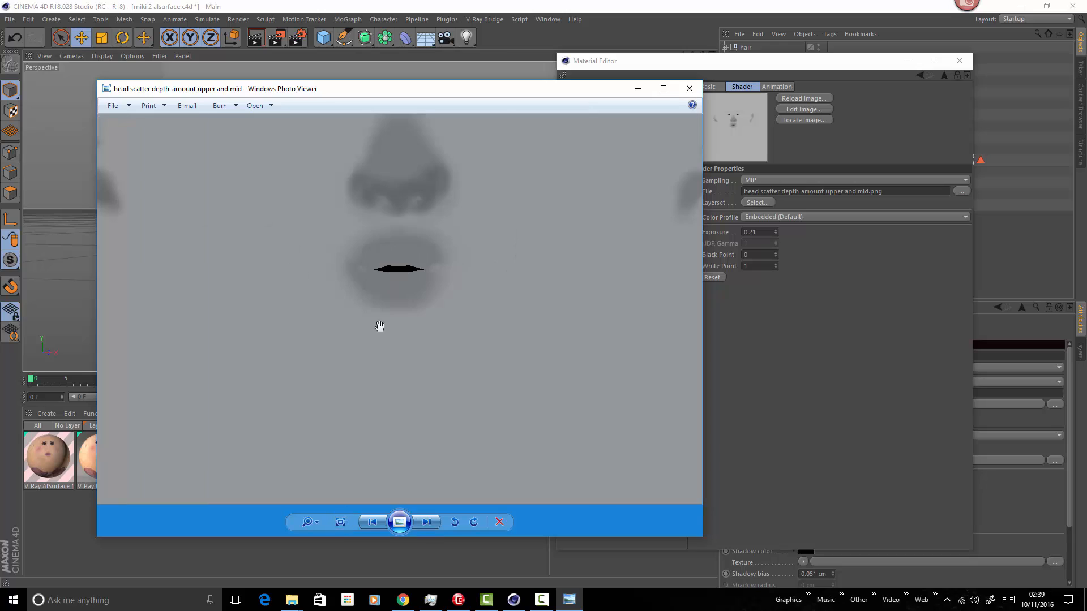
pyautogui.moveTo(413, 268); pyautogui.dragTo(512, 398)
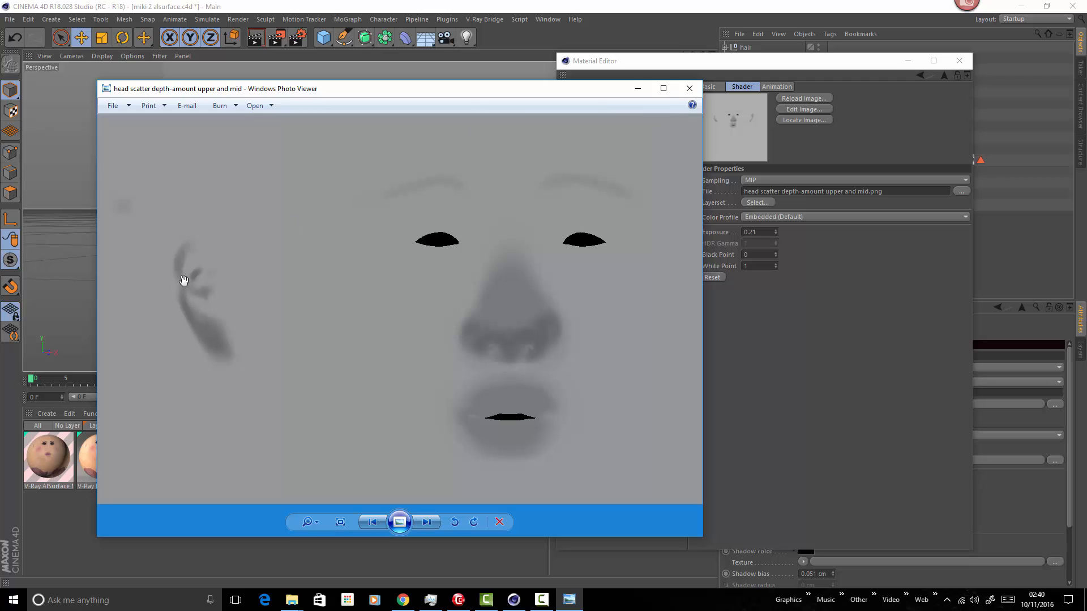
pyautogui.click(689, 89)
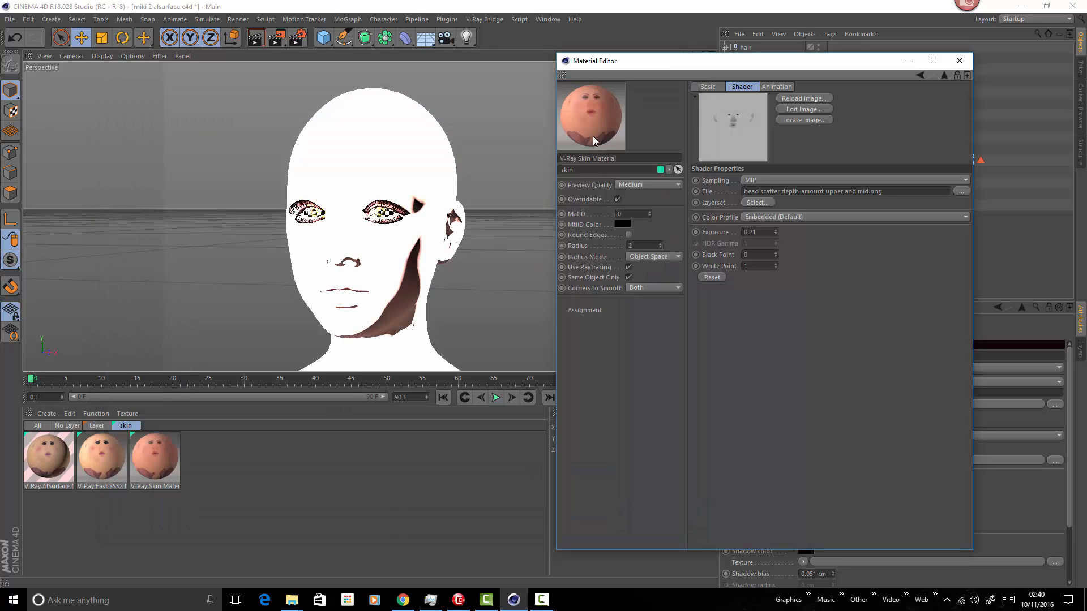
pyautogui.click(939, 79)
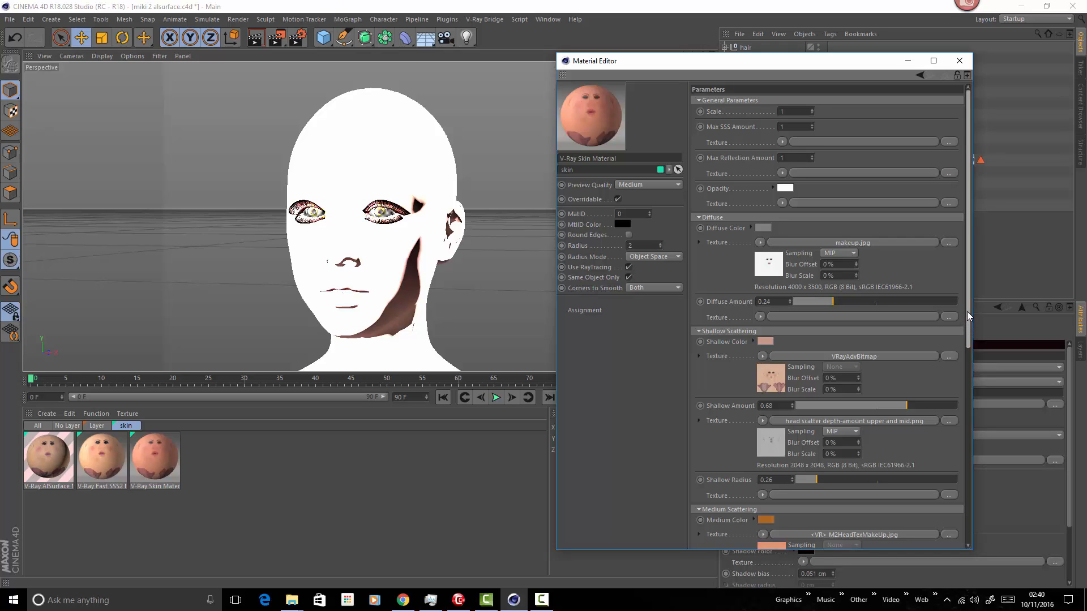
# Review the color, amount and radius settings of the skin material's Shallow, Medium and Deep Scattering sections
pyautogui.moveTo(967, 307); pyautogui.dragTo(983, 521)
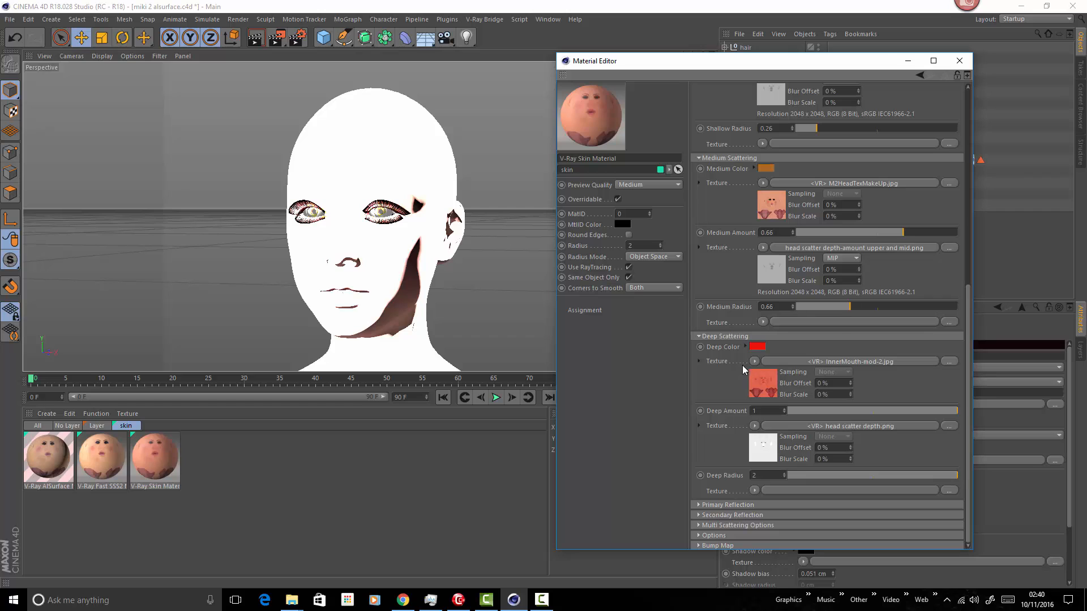
pyautogui.moveTo(967, 345); pyautogui.dragTo(963, 214)
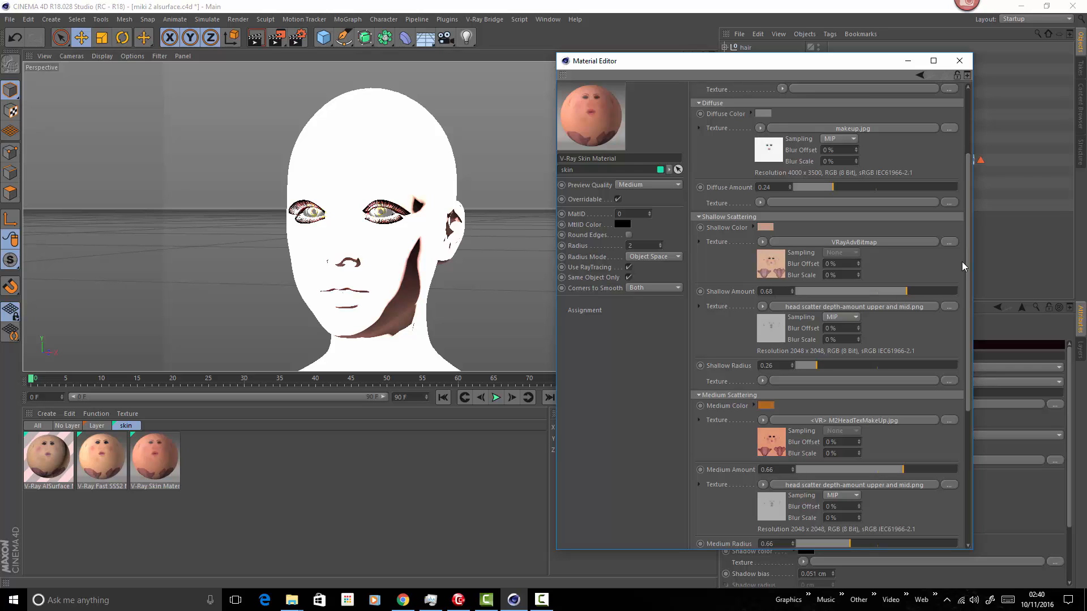
pyautogui.moveTo(970, 262); pyautogui.dragTo(973, 287)
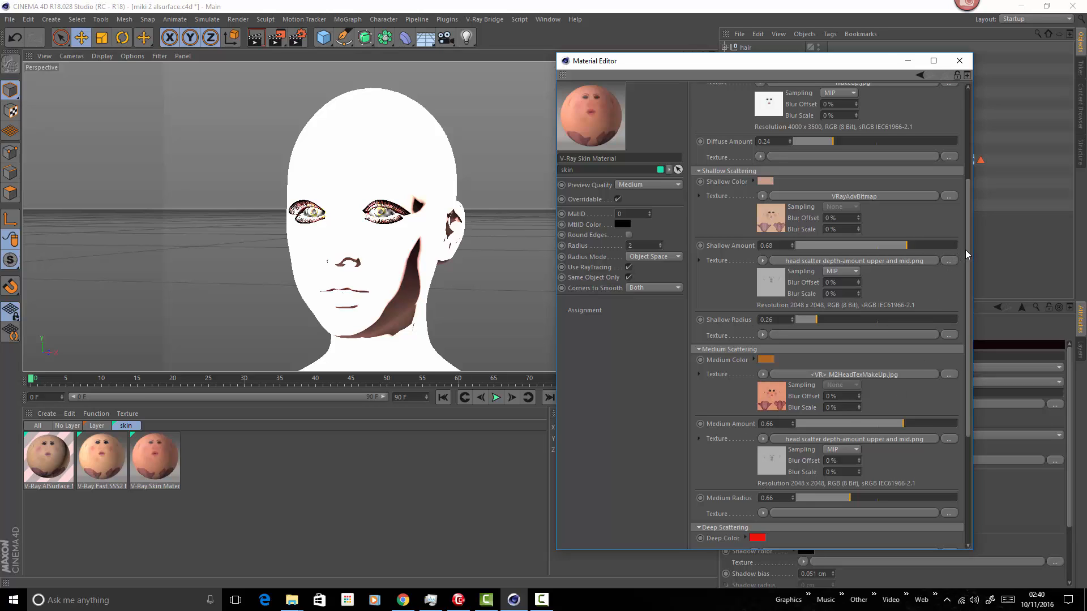
pyautogui.moveTo(970, 258)
pyautogui.mouseDown()
pyautogui.moveTo(969, 214)
pyautogui.moveTo(969, 248)
pyautogui.mouseUp()
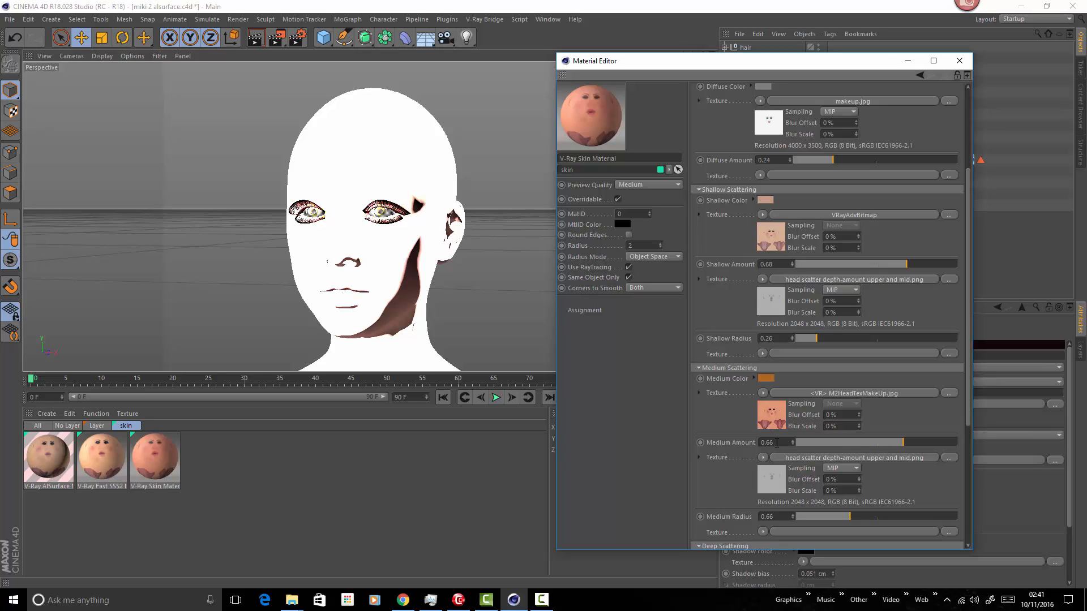
pyautogui.moveTo(970, 331)
pyautogui.mouseDown()
pyautogui.moveTo(976, 379)
pyautogui.moveTo(968, 315)
pyautogui.mouseUp()
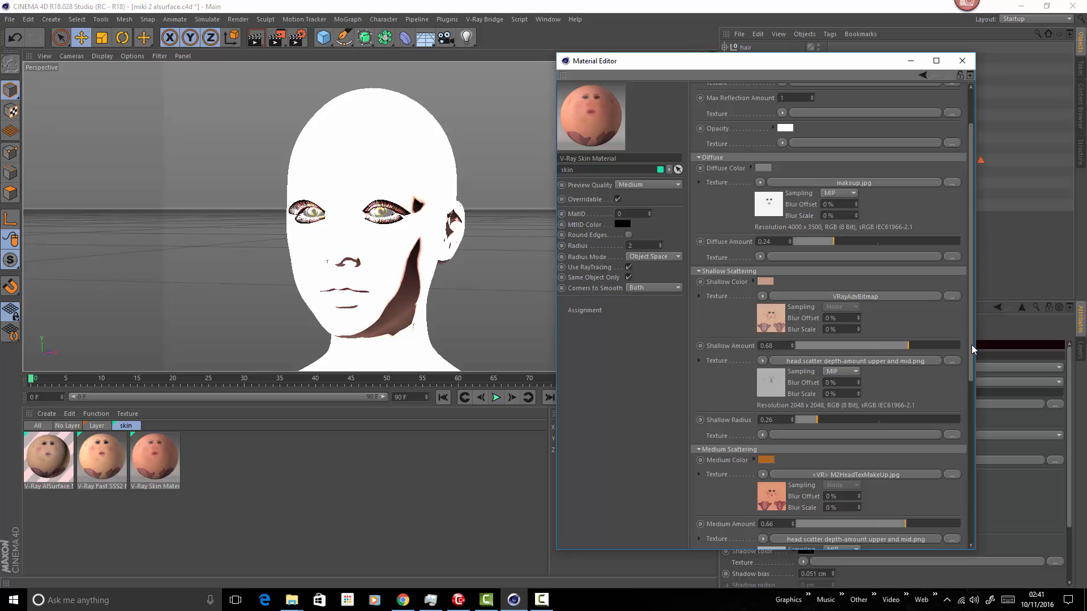
pyautogui.moveTo(971, 341); pyautogui.dragTo(970, 334)
# Check the finished head render on the C4D Cafe page in Chrome and return to the skin material's scattering parameters in Cinema 4D
pyautogui.click(402, 599)
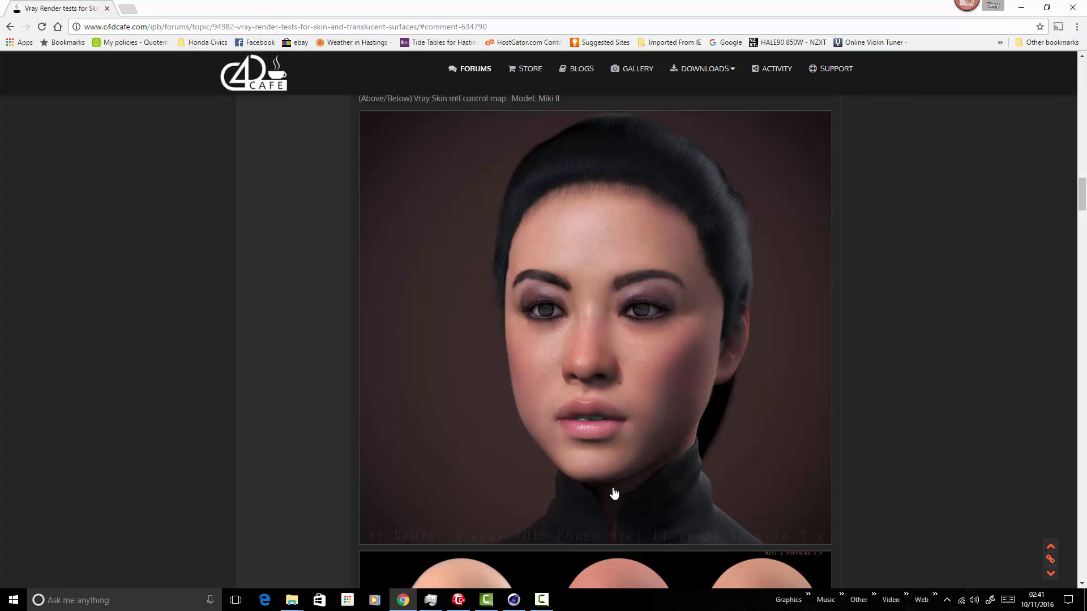
pyautogui.click(1019, 9)
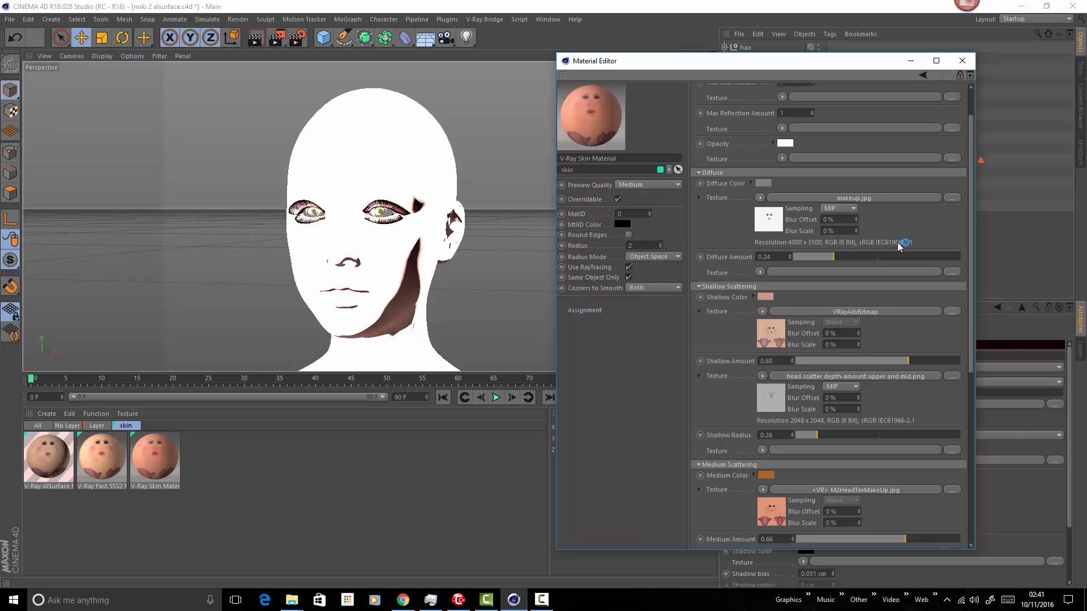
pyautogui.scroll(-10, 972, 289)
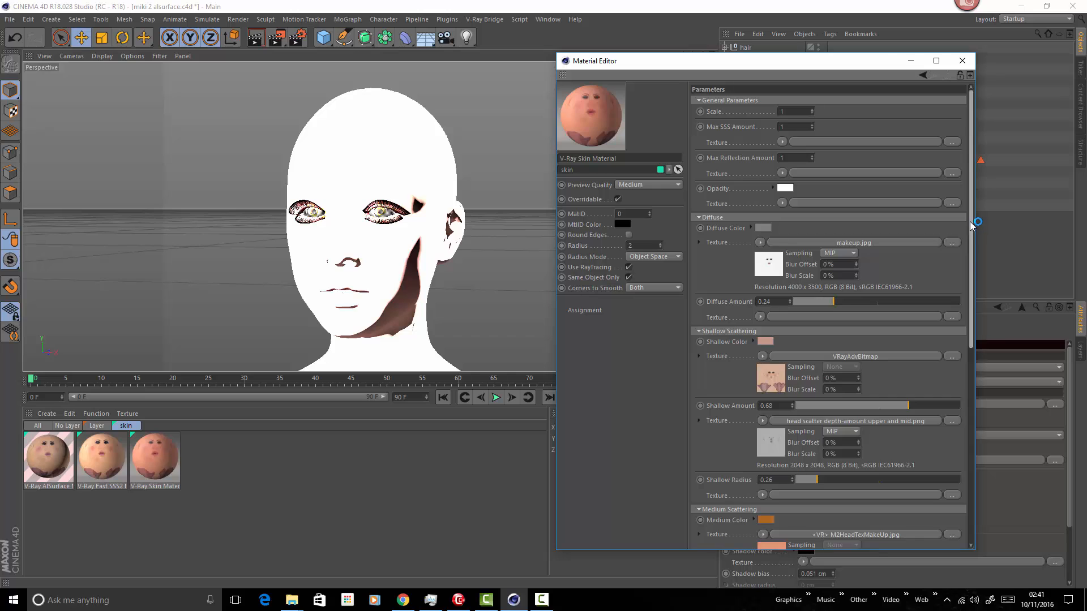
pyautogui.scroll(5, 977, 461)
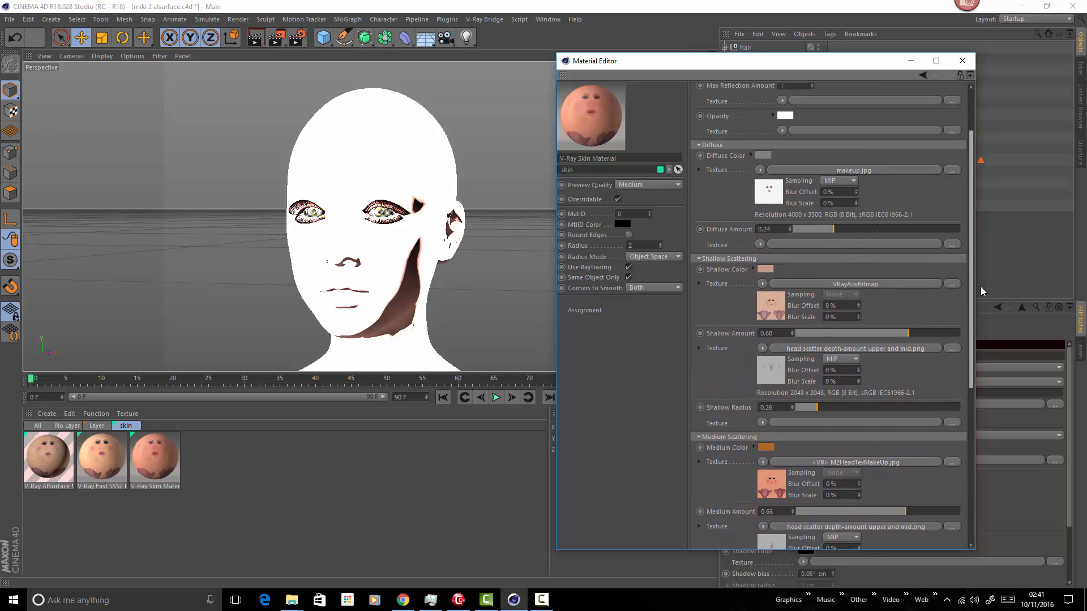
pyautogui.scroll(-4, 961, 449)
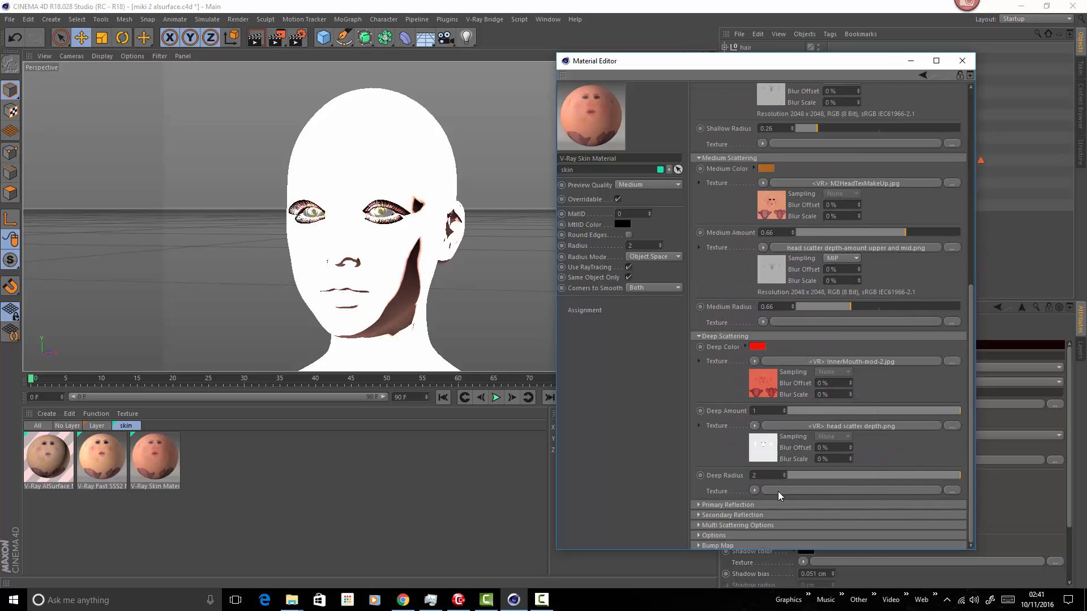
# Collapse the skin material's General Parameters, Diffuse, Shallow Scattering, Medium Scattering and Deep Scattering sections
pyautogui.click(699, 158)
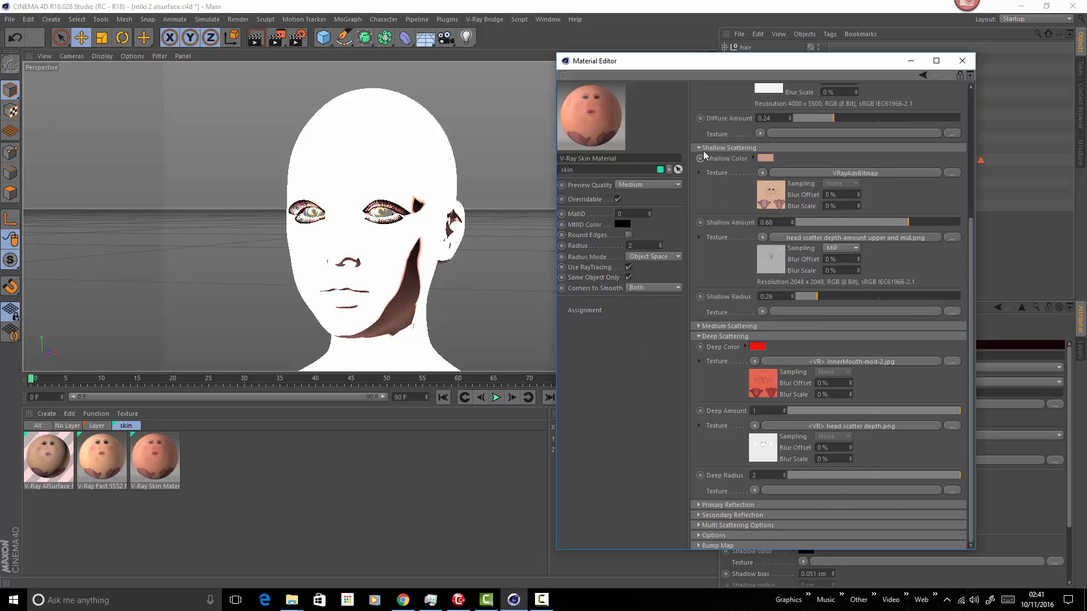
pyautogui.click(701, 148)
pyautogui.click(697, 199)
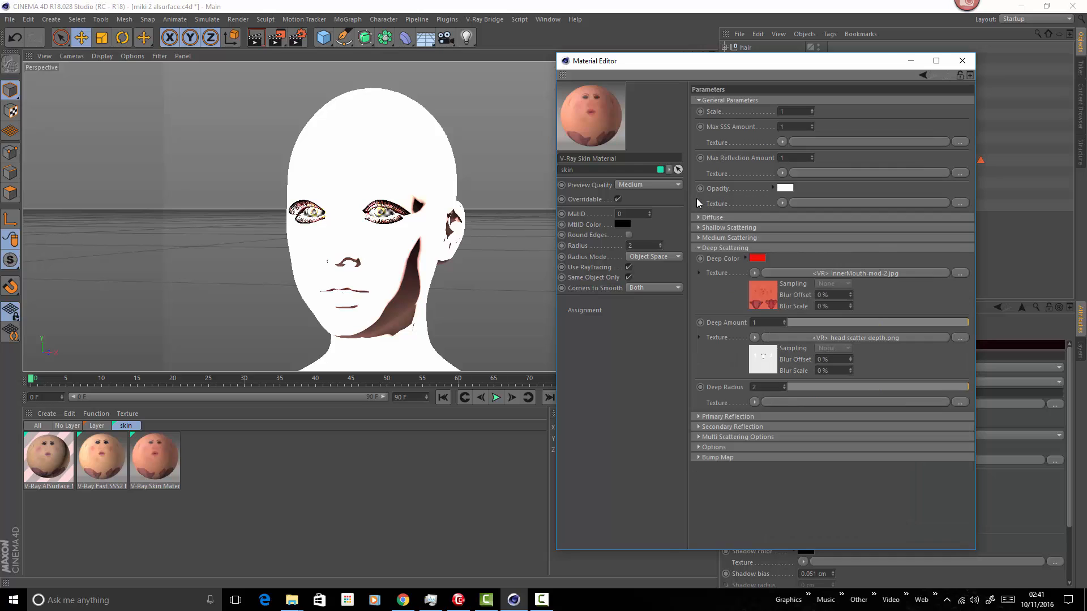
pyautogui.click(699, 100)
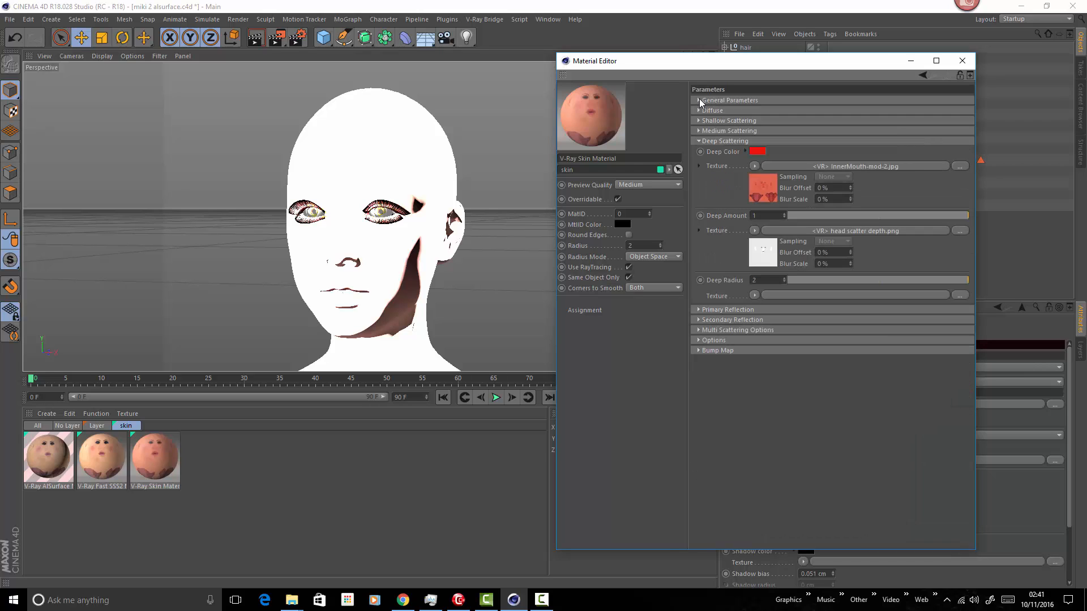
pyautogui.click(696, 141)
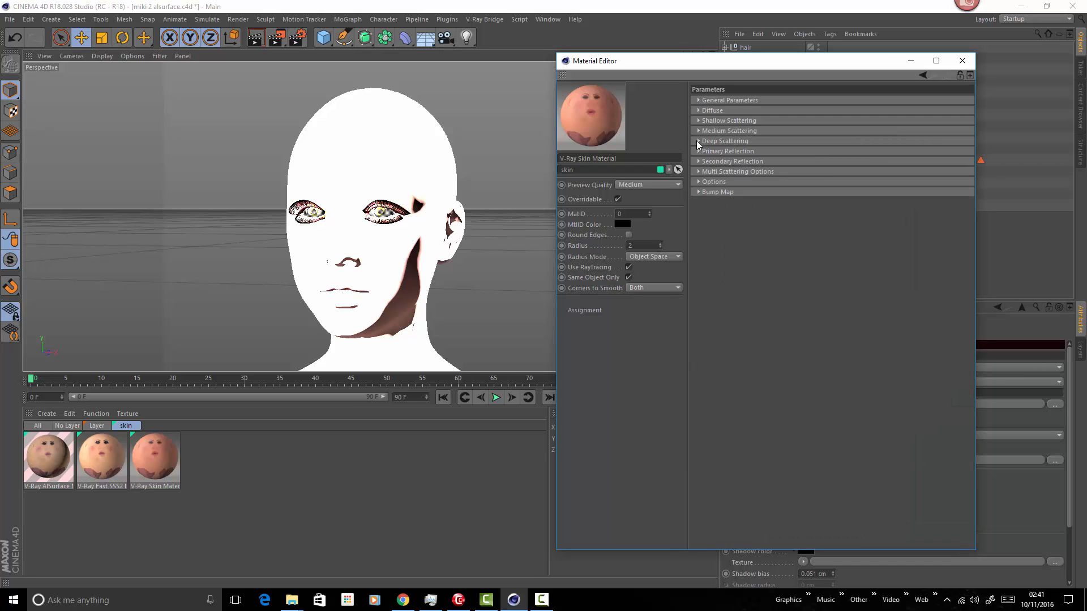
# Review the General Parameters and Primary Reflection settings and open the glossiness texture Head spec amount.jpg in the image viewer
pyautogui.click(698, 100)
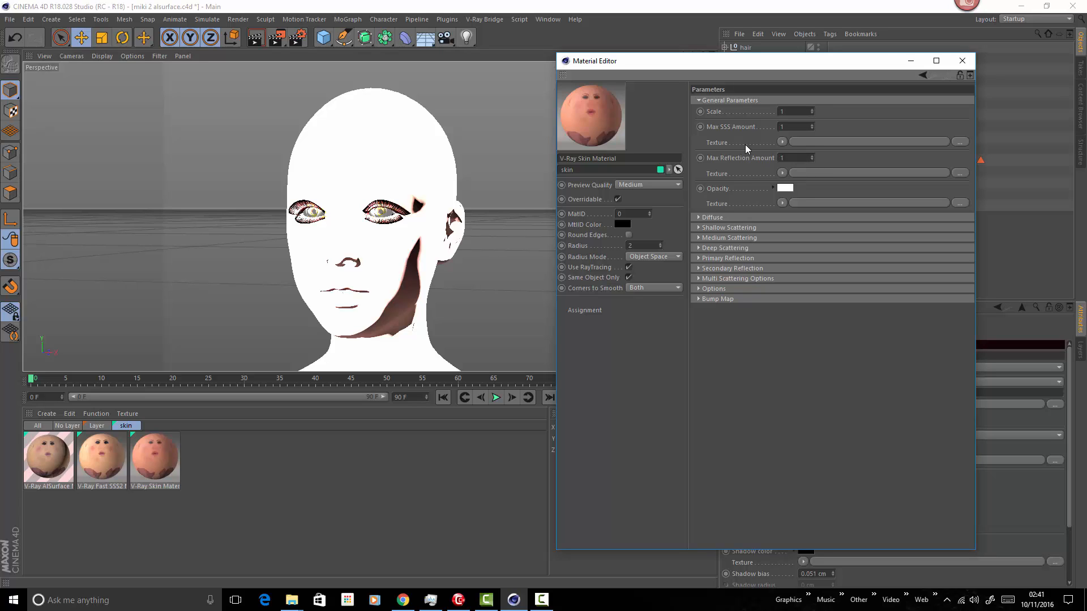
pyautogui.click(697, 258)
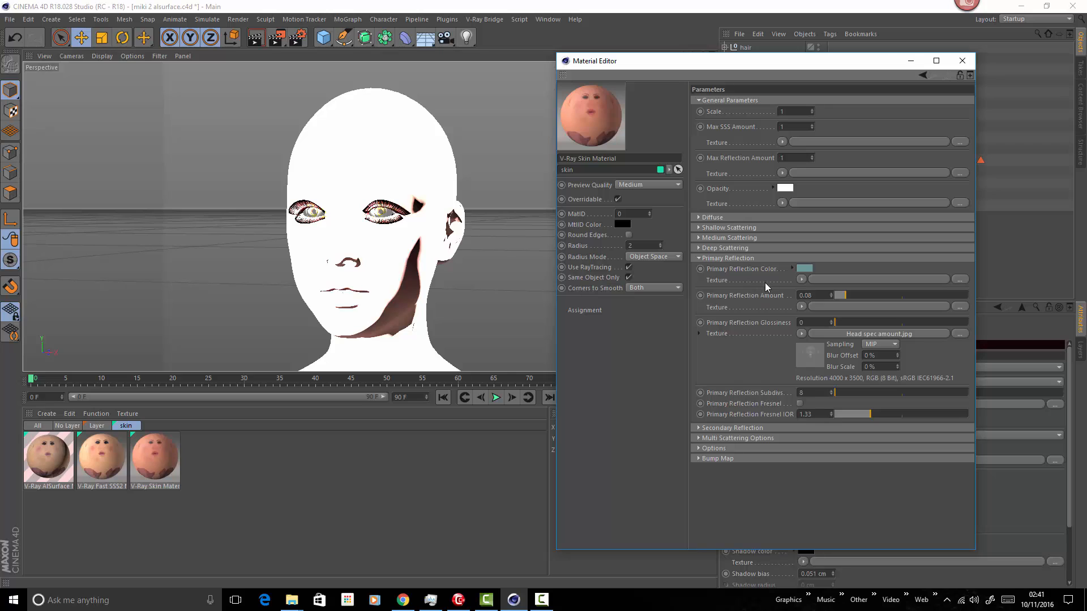
pyautogui.click(813, 357)
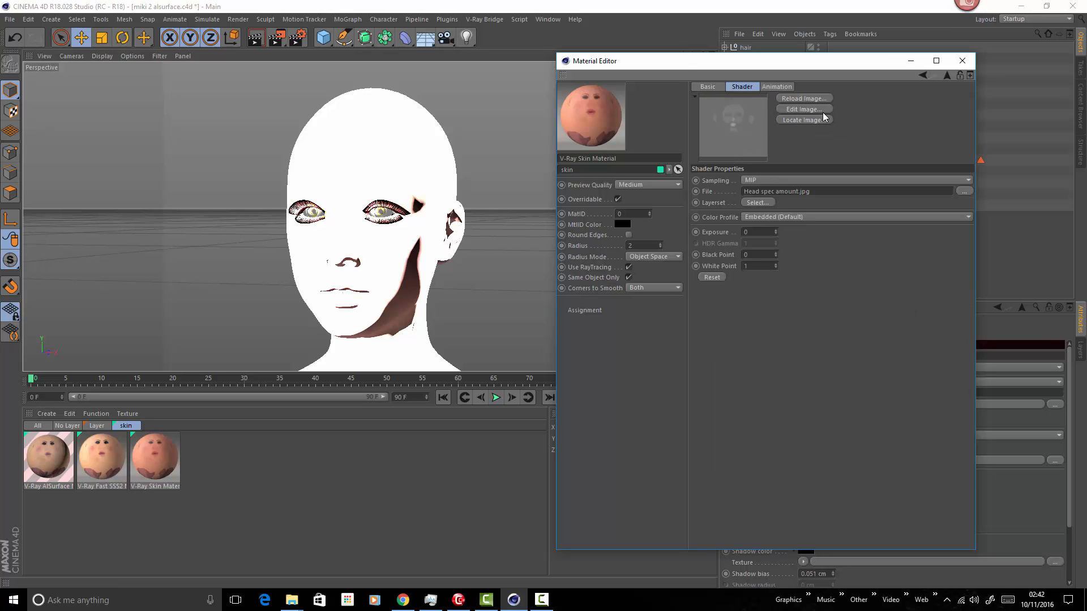
pyautogui.click(806, 112)
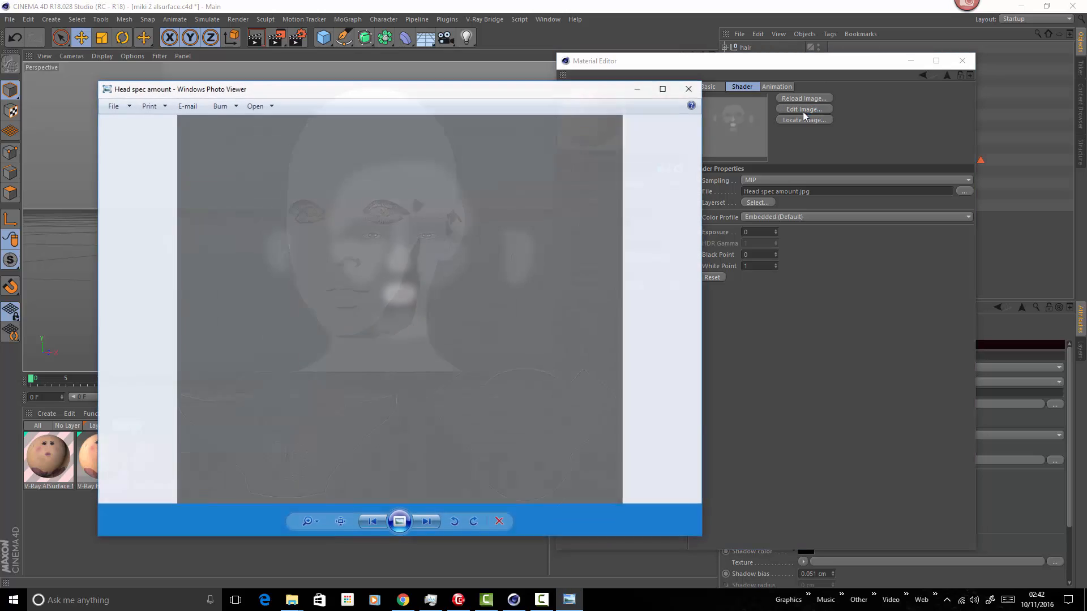
# Examine the eyes, nose, lips and skin detail of the Head spec amount map at actual size, close it and return to the material's parameters
pyautogui.click(341, 522)
pyautogui.moveTo(444, 273); pyautogui.dragTo(499, 399)
pyautogui.moveTo(525, 214); pyautogui.dragTo(569, 343)
pyautogui.moveTo(488, 232); pyautogui.dragTo(455, 220)
pyautogui.moveTo(558, 328); pyautogui.dragTo(396, 284)
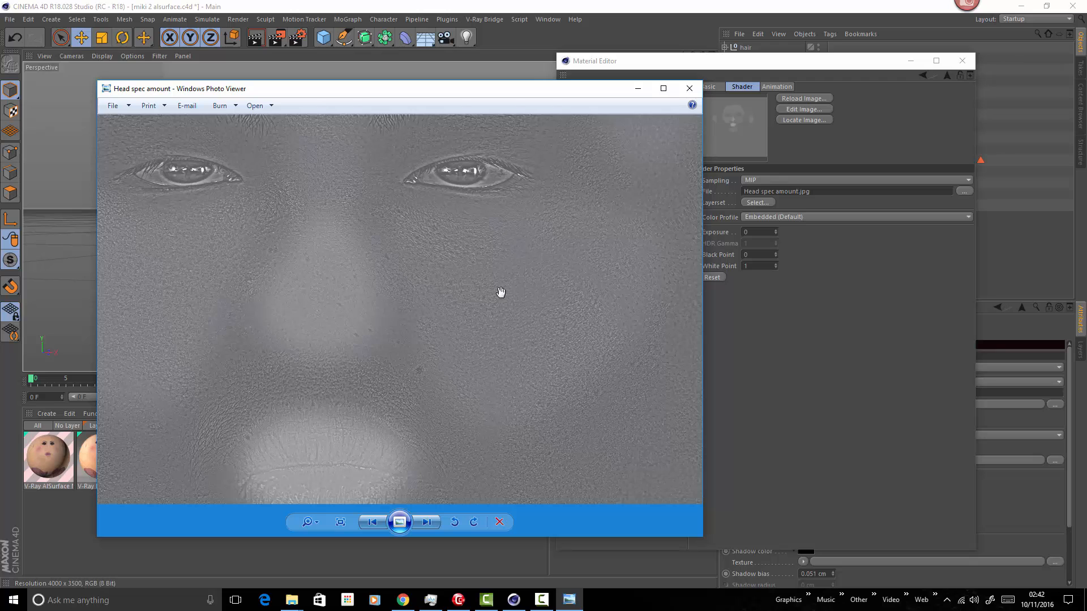
pyautogui.moveTo(532, 399); pyautogui.dragTo(461, 215)
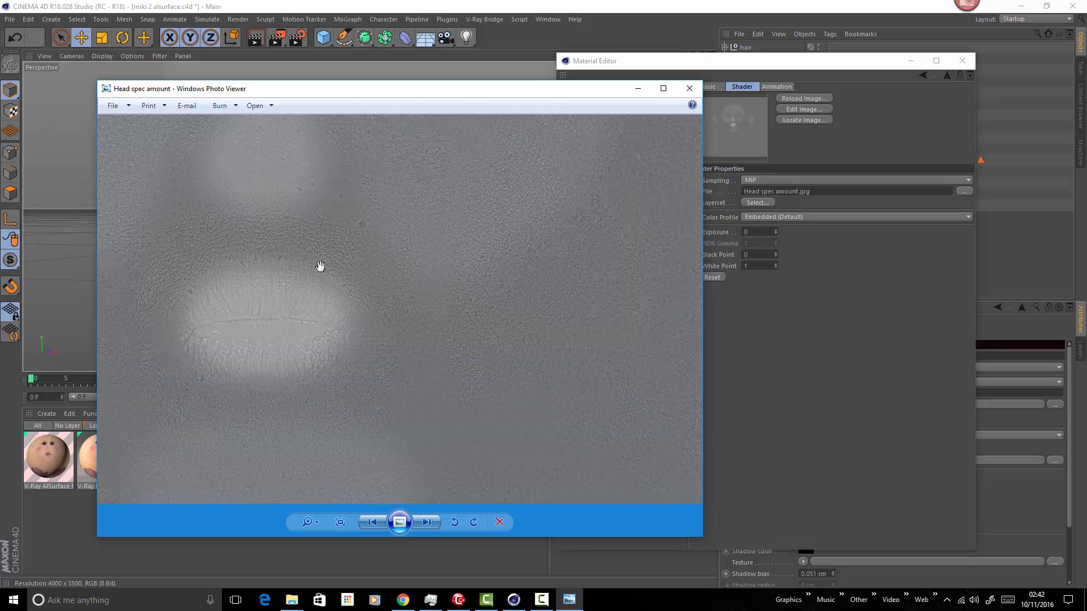
pyautogui.moveTo(318, 267); pyautogui.dragTo(587, 347)
pyautogui.moveTo(400, 226); pyautogui.dragTo(524, 376)
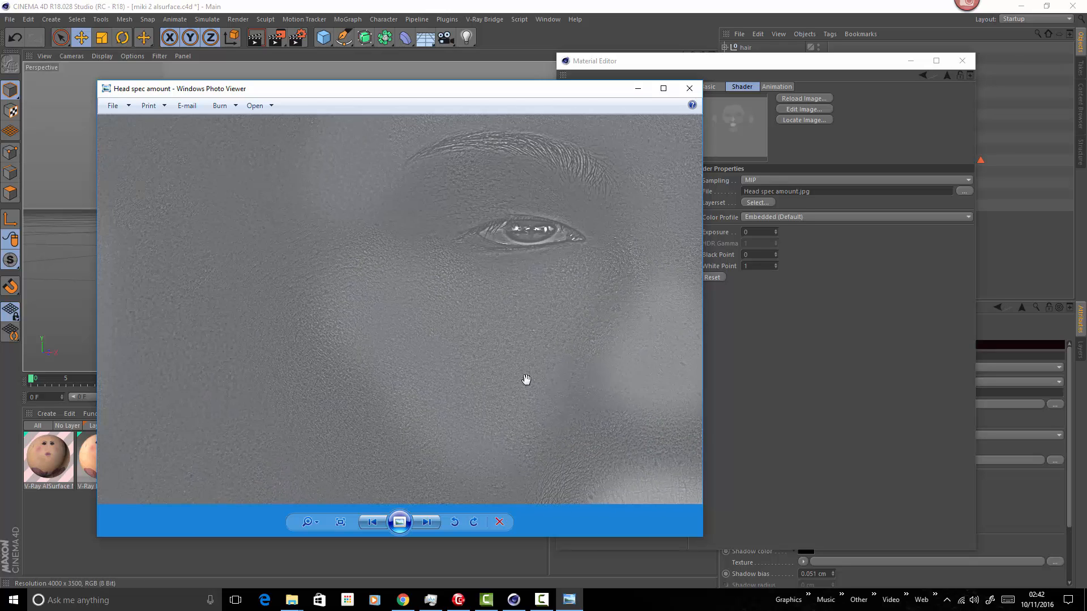
pyautogui.moveTo(573, 281); pyautogui.dragTo(451, 410)
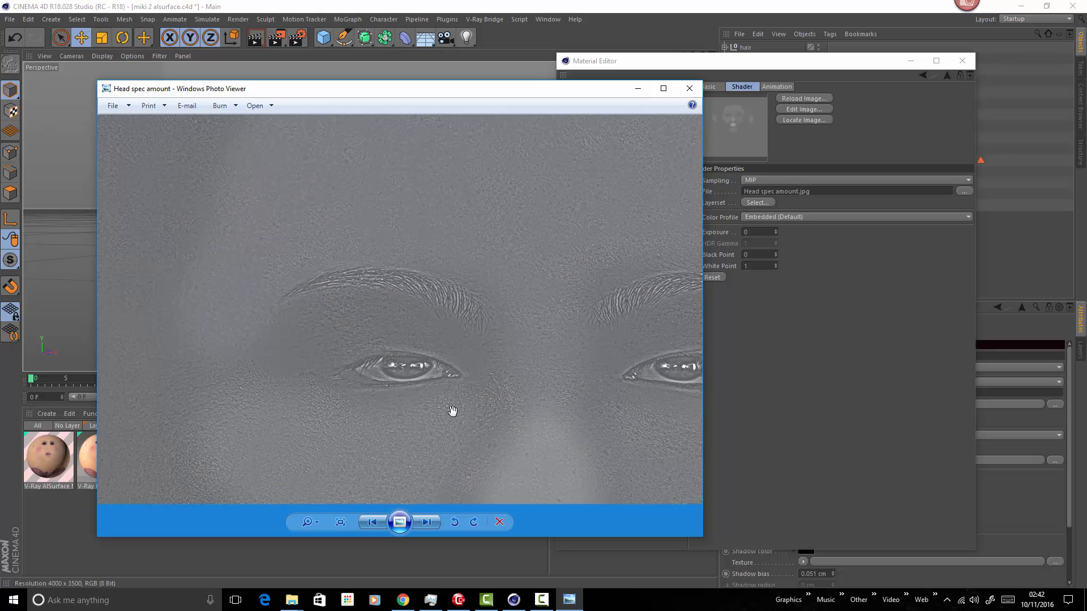
pyautogui.moveTo(335, 202); pyautogui.dragTo(524, 323)
pyautogui.moveTo(558, 366); pyautogui.dragTo(473, 305)
pyautogui.moveTo(514, 381); pyautogui.dragTo(470, 281)
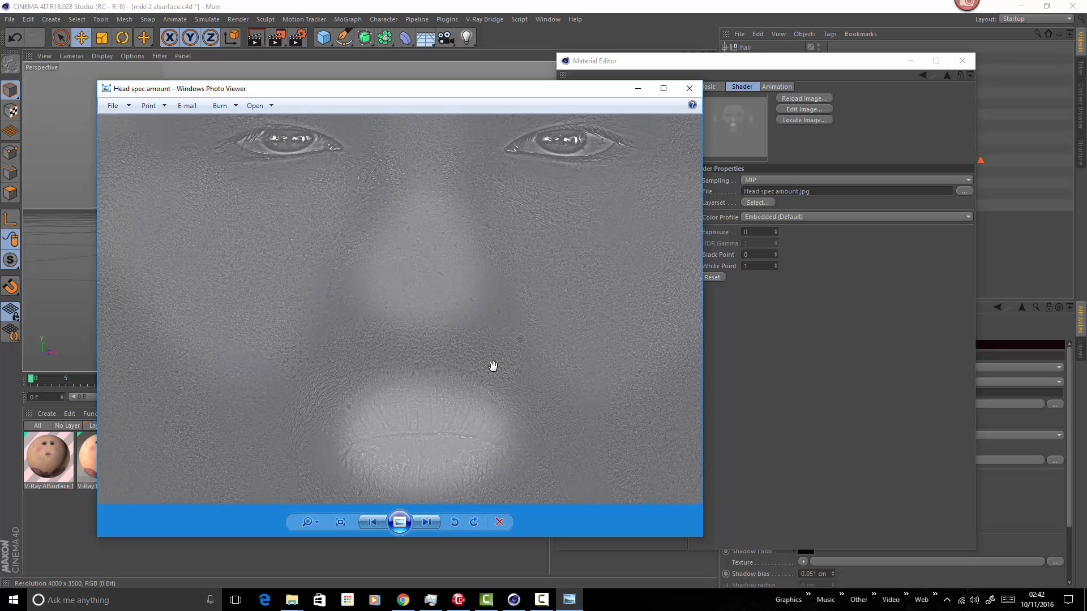
pyautogui.moveTo(492, 368); pyautogui.dragTo(527, 383)
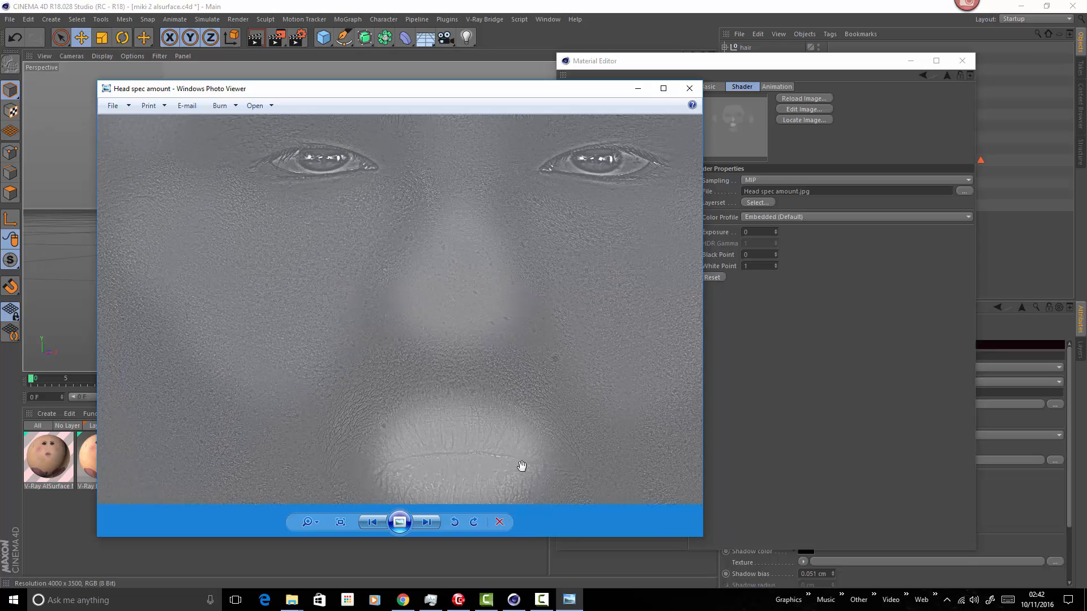
pyautogui.moveTo(519, 465); pyautogui.dragTo(520, 397)
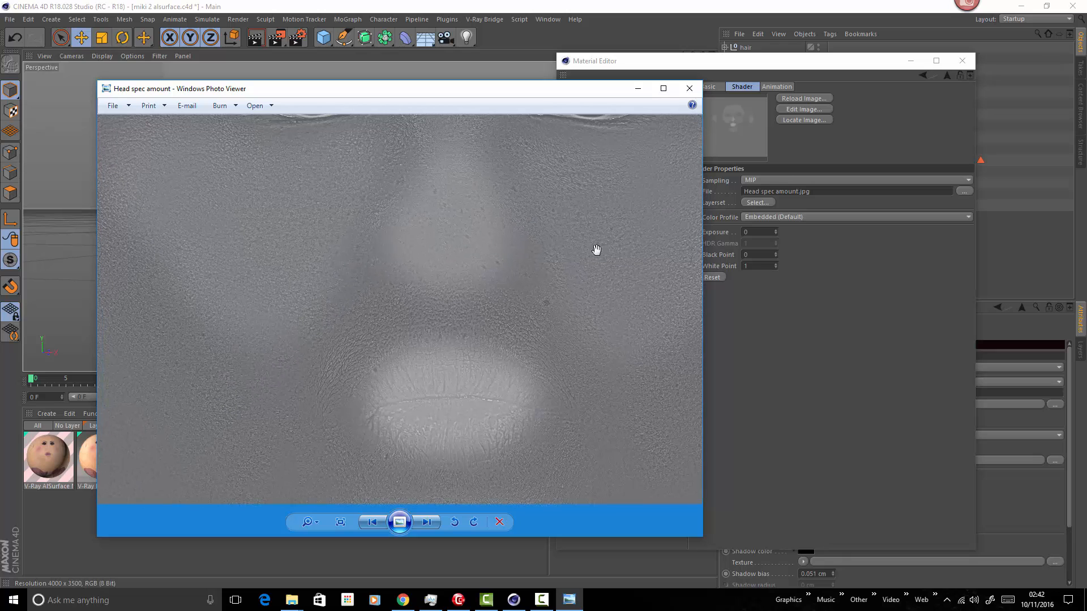
pyautogui.click(689, 88)
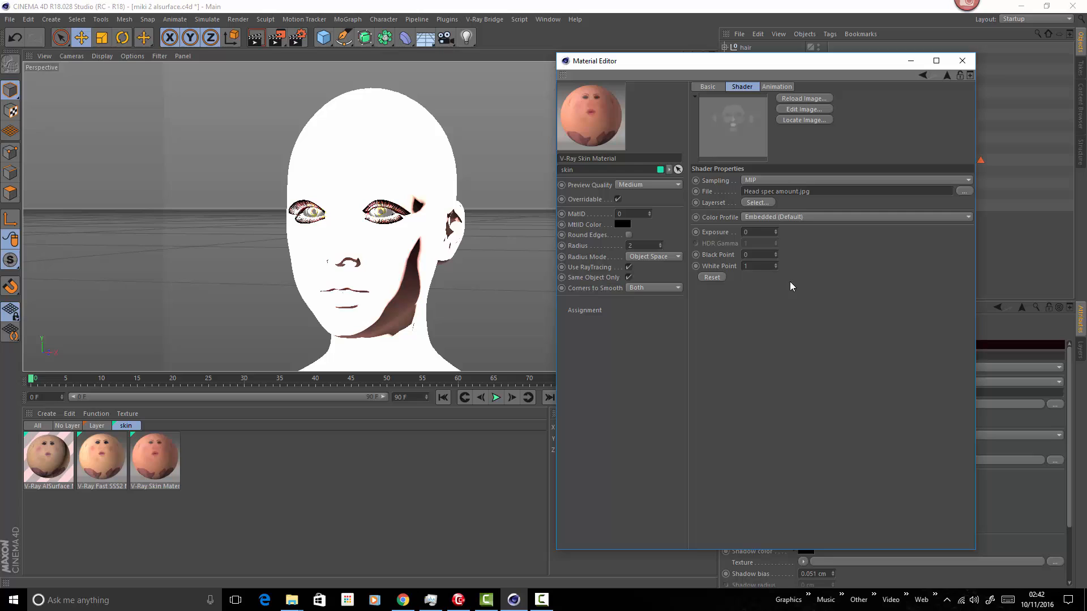
pyautogui.click(945, 78)
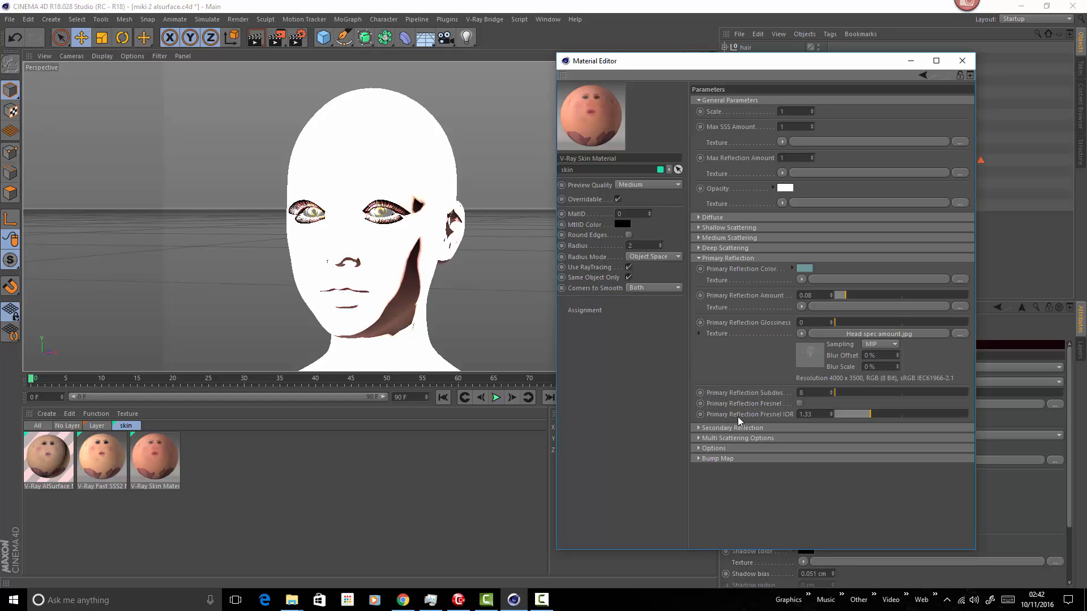
# Review the skin material's Secondary Reflection and Bump Map settings and close its editor
pyautogui.click(699, 428)
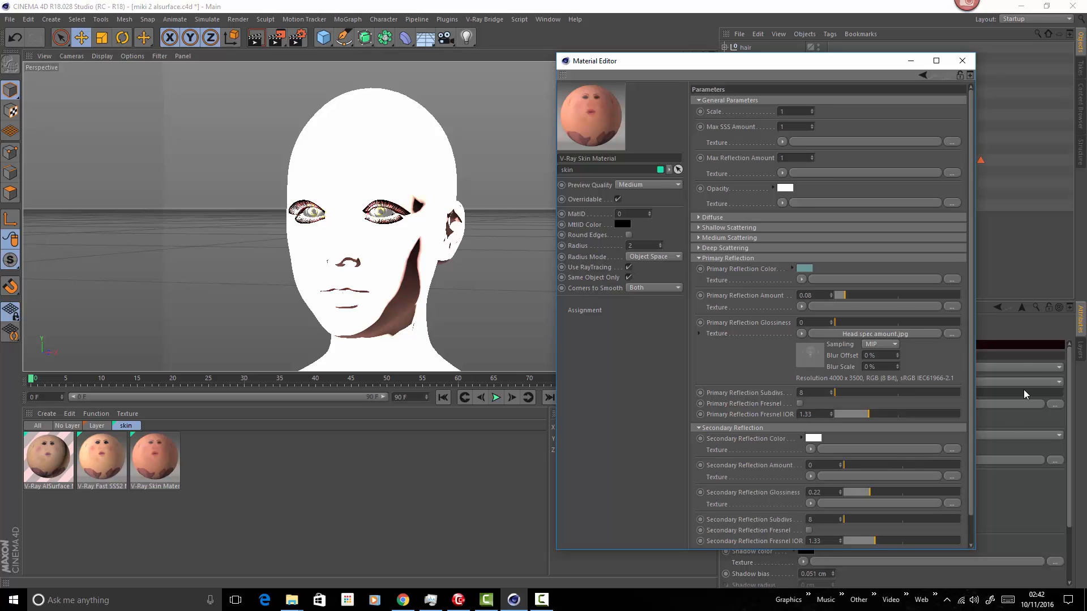
pyautogui.moveTo(970, 371); pyautogui.dragTo(963, 434)
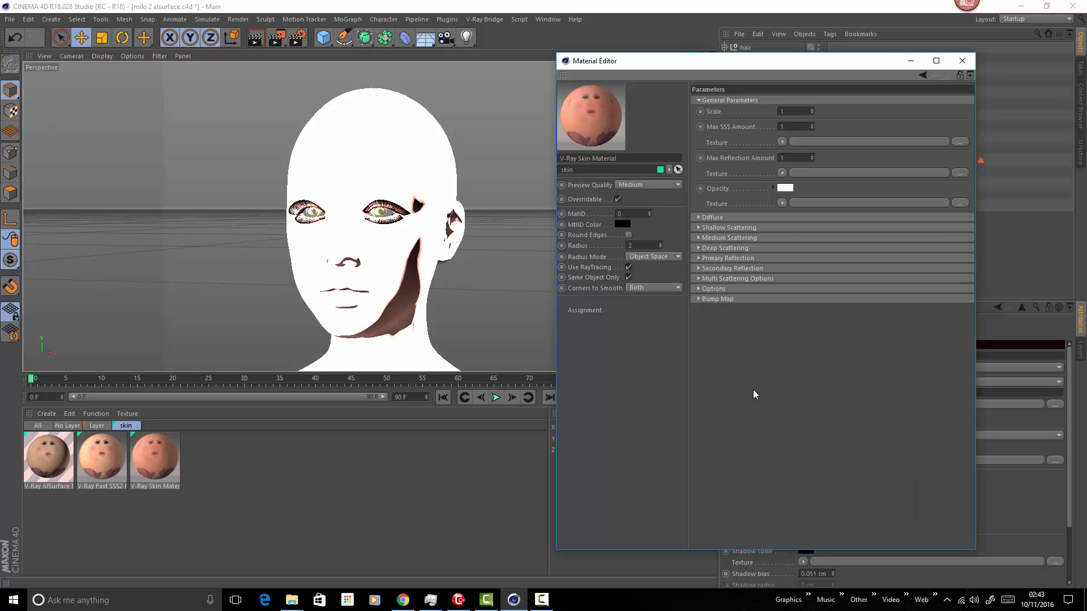
pyautogui.click(699, 300)
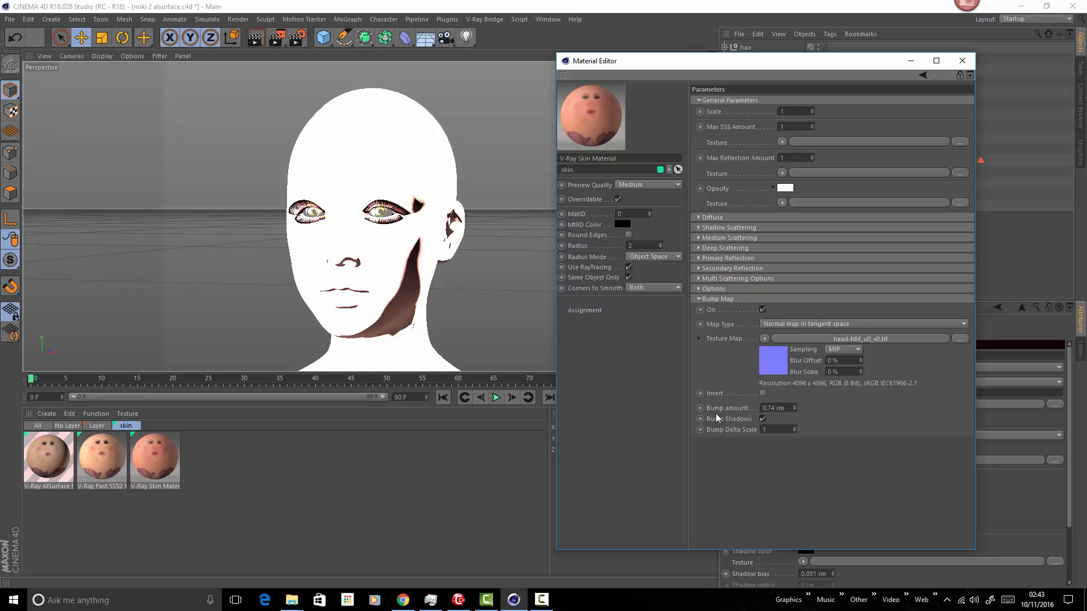
pyautogui.click(961, 66)
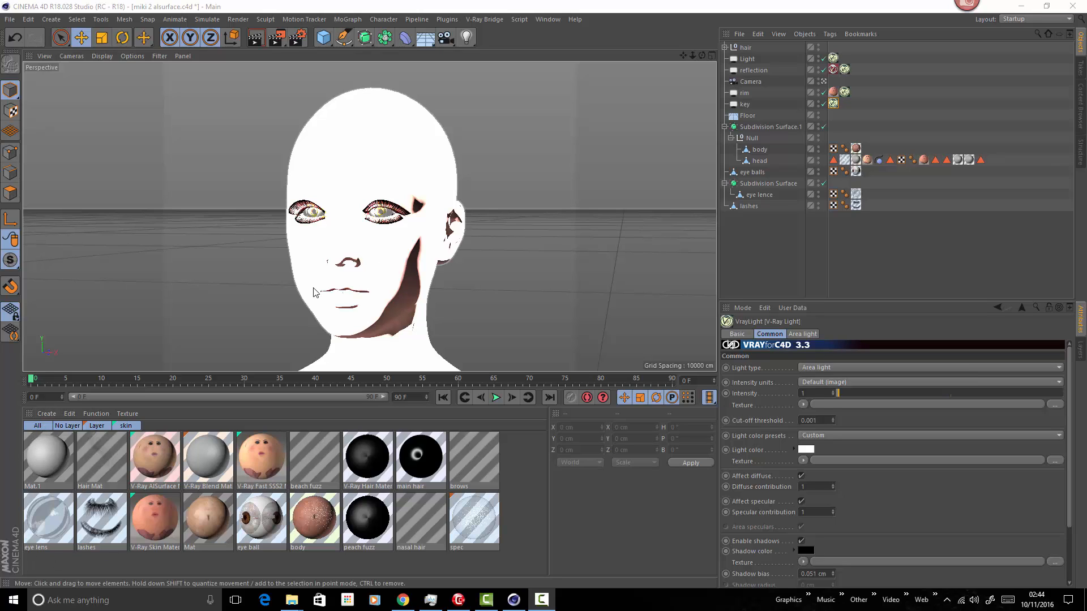
# Create a V-Ray Displacement Material and open it in the Material Editor
pyautogui.click(47, 414)
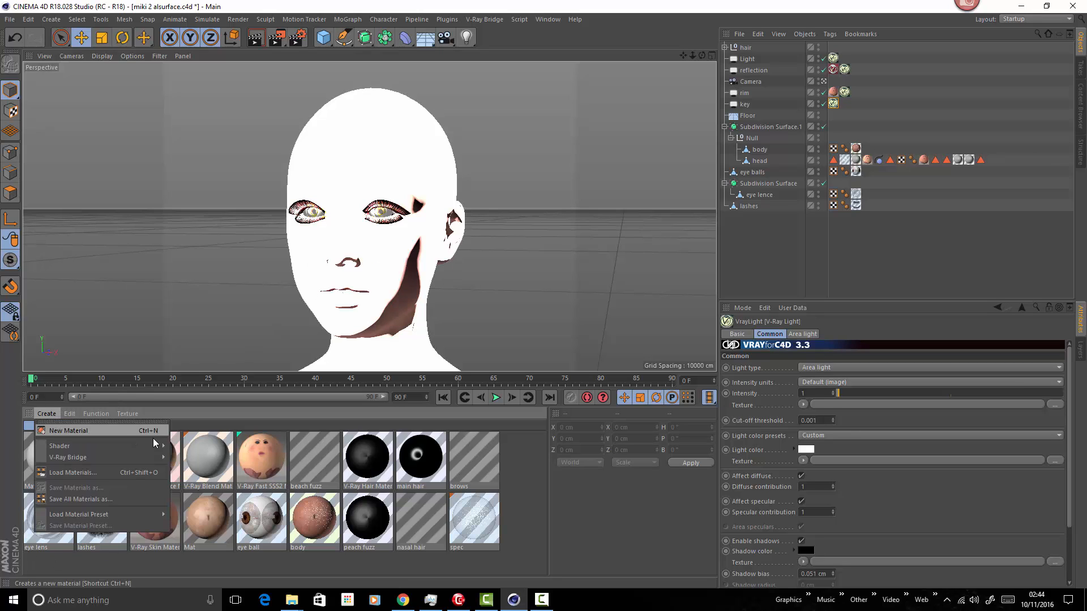
pyautogui.moveTo(81, 460)
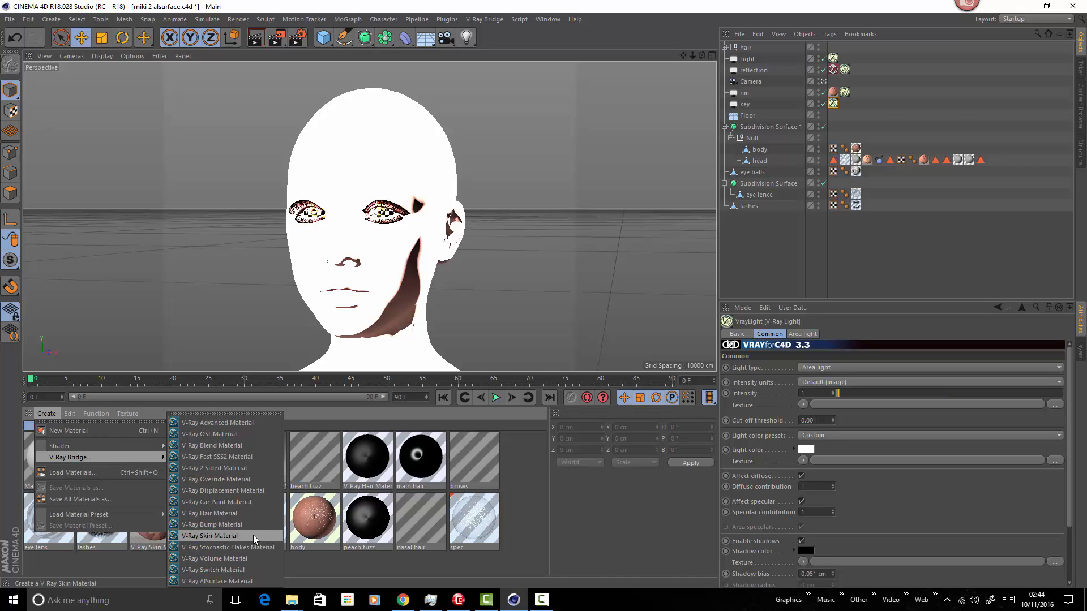
pyautogui.click(251, 491)
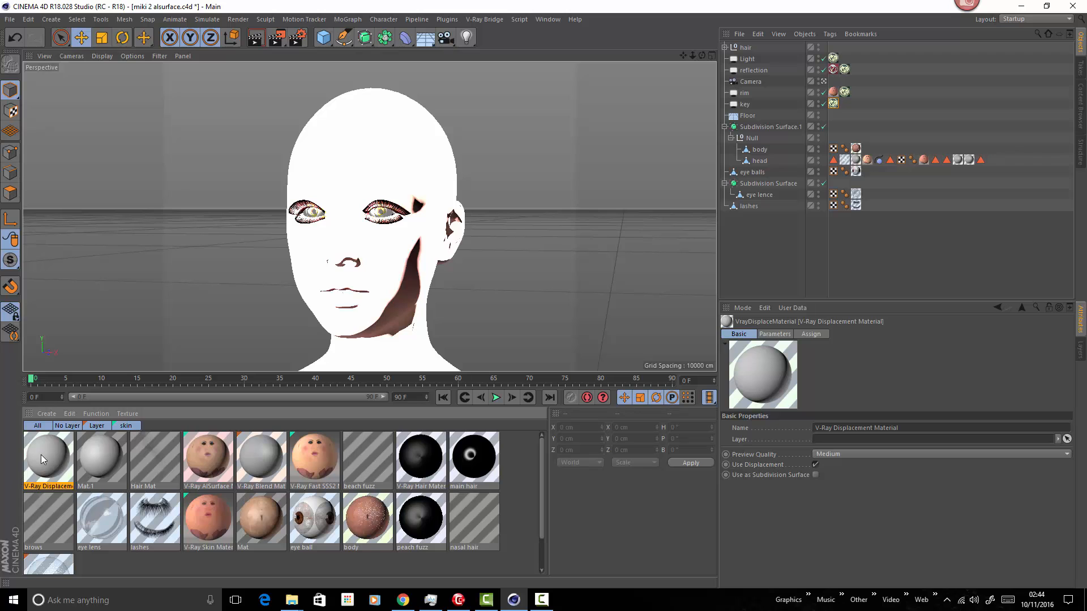
pyautogui.doubleClick(50, 456)
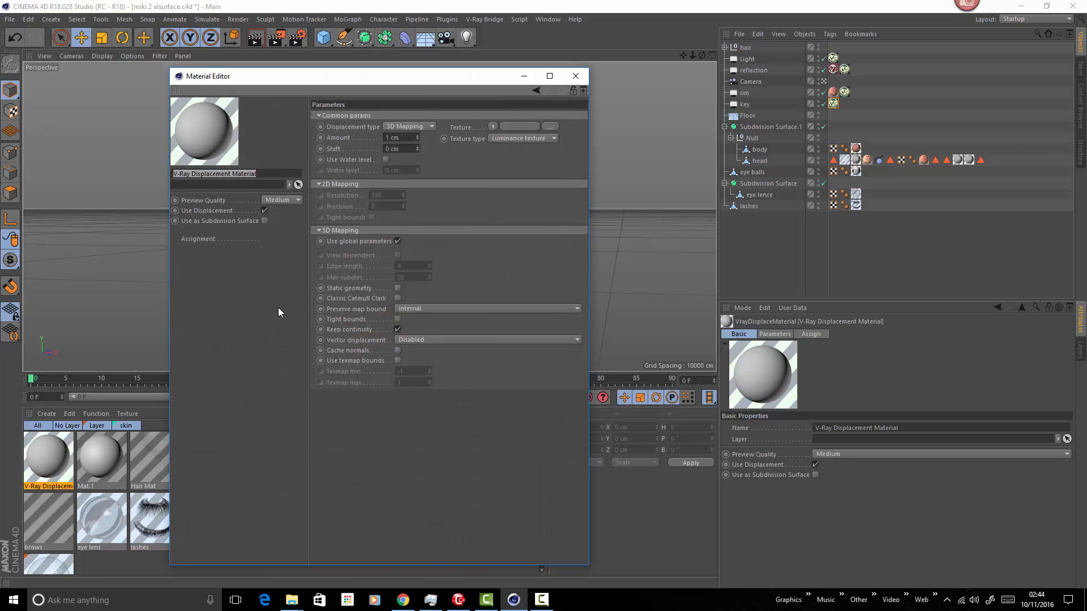
# Load a V-Ray AdvBitmap as the displacement texture, open its bitmap settings and move the editor aside
pyautogui.click(495, 128)
pyautogui.moveTo(527, 396)
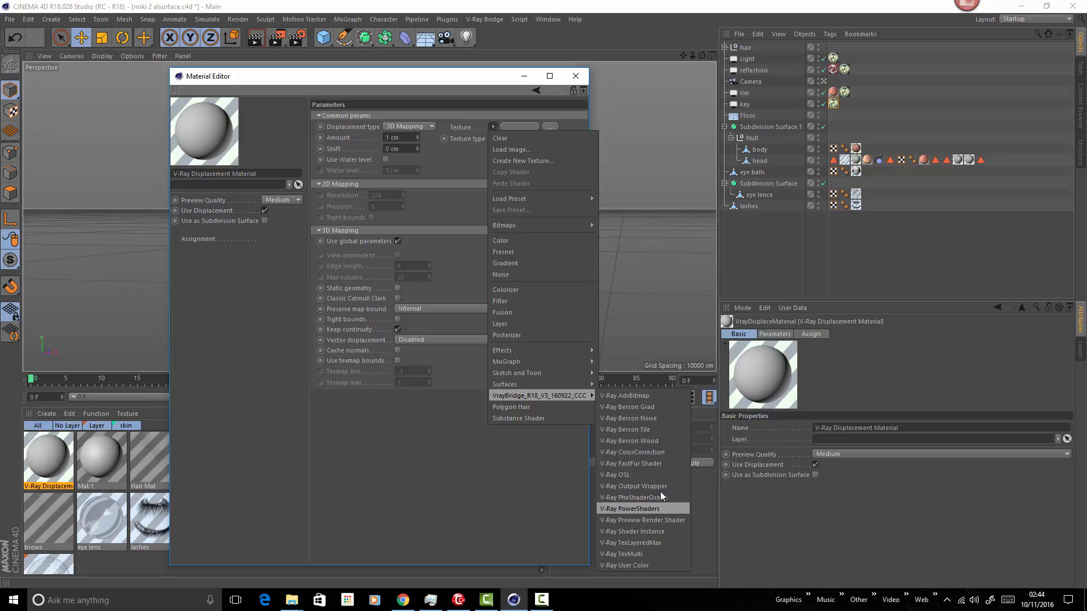
pyautogui.click(643, 396)
pyautogui.click(501, 154)
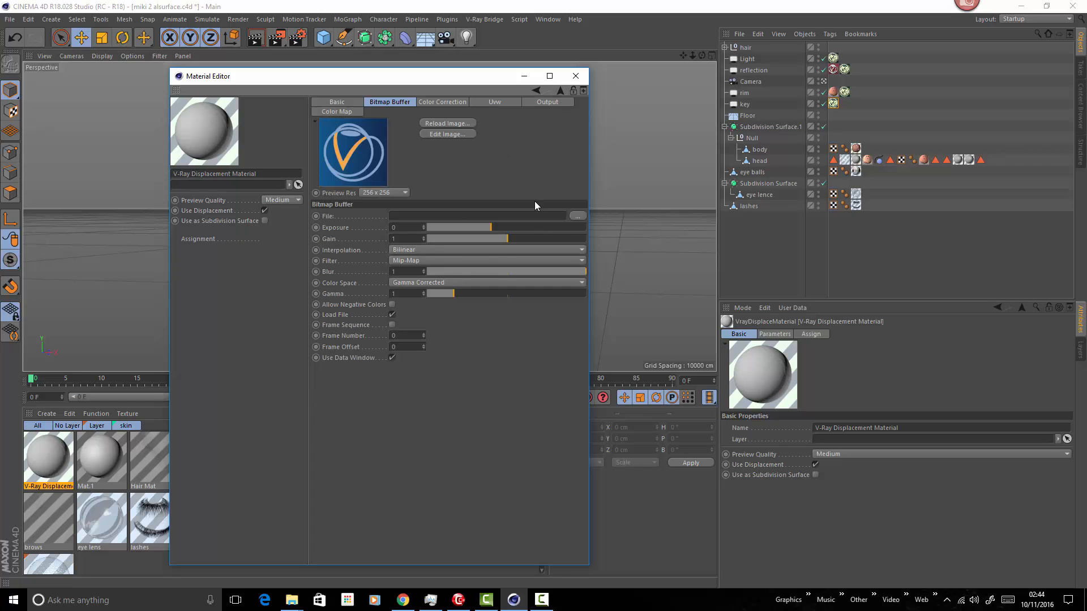
pyautogui.moveTo(433, 79); pyautogui.dragTo(665, 77)
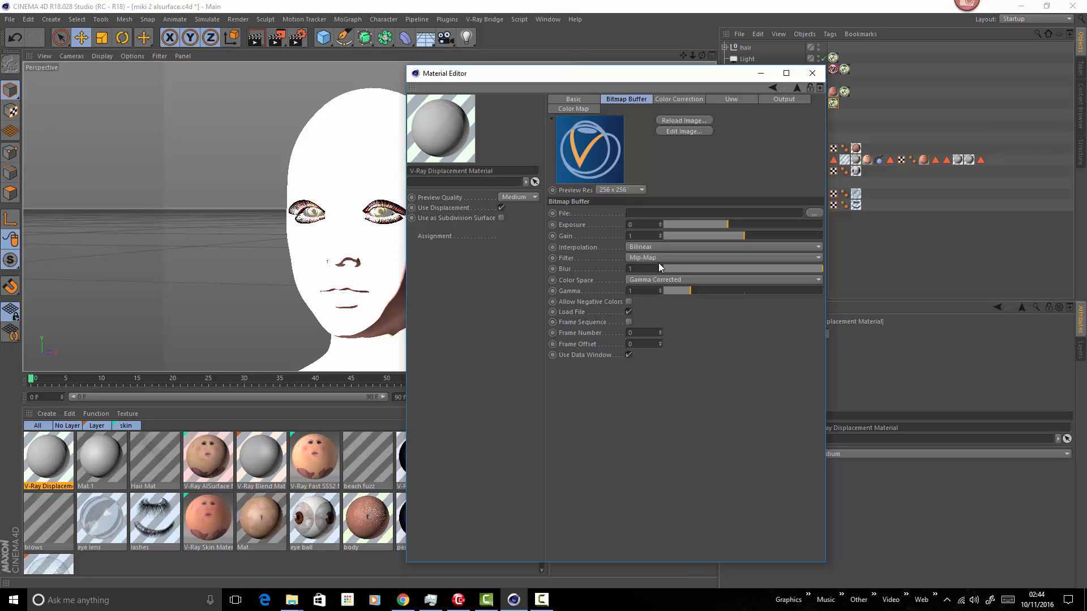
# Set the displacement bitmap's blur to 0 and color space to Linear, allow negative colors, and return to the material's parameters
pyautogui.moveTo(682, 269); pyautogui.dragTo(623, 271)
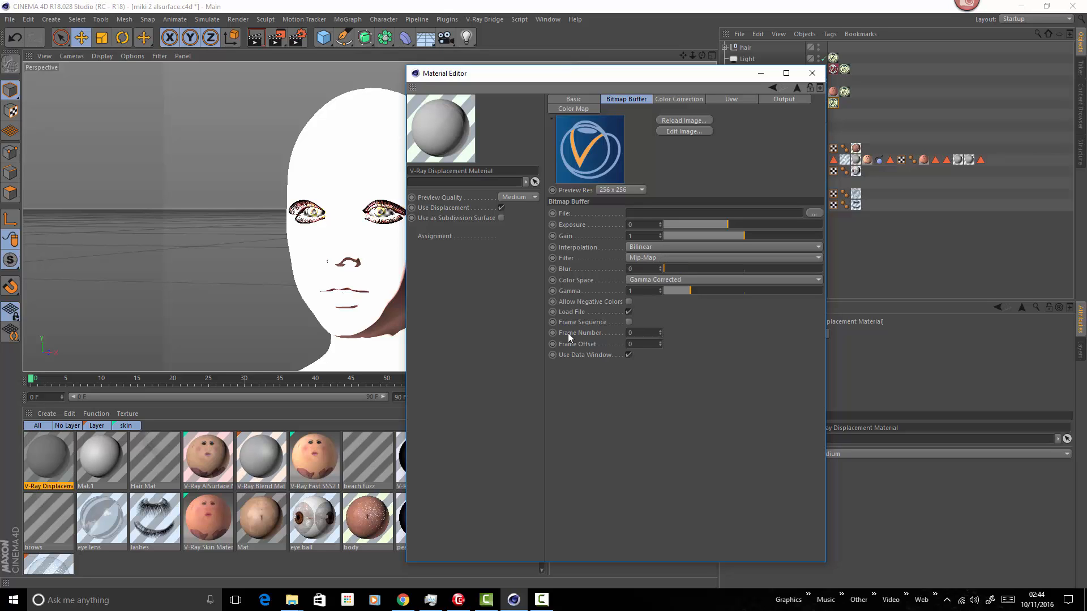
pyautogui.click(638, 280)
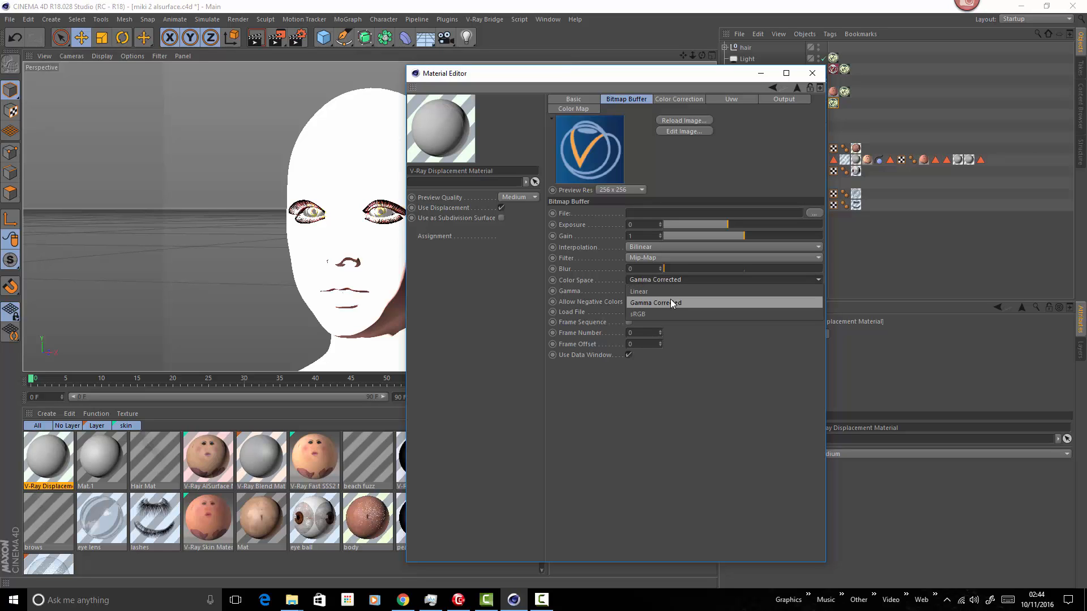
pyautogui.click(658, 296)
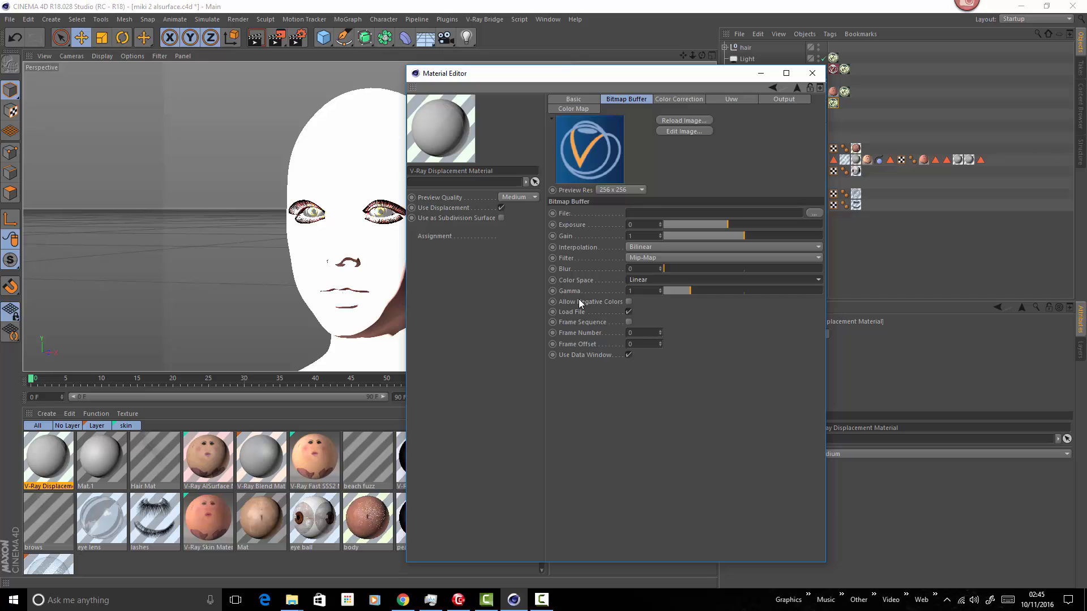
pyautogui.click(628, 302)
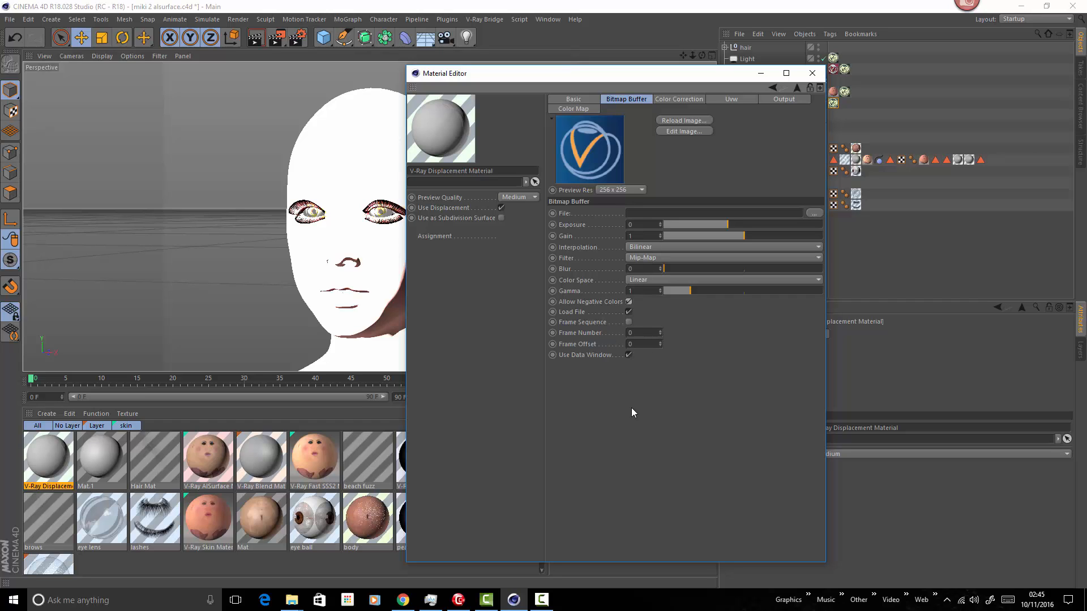
pyautogui.click(797, 88)
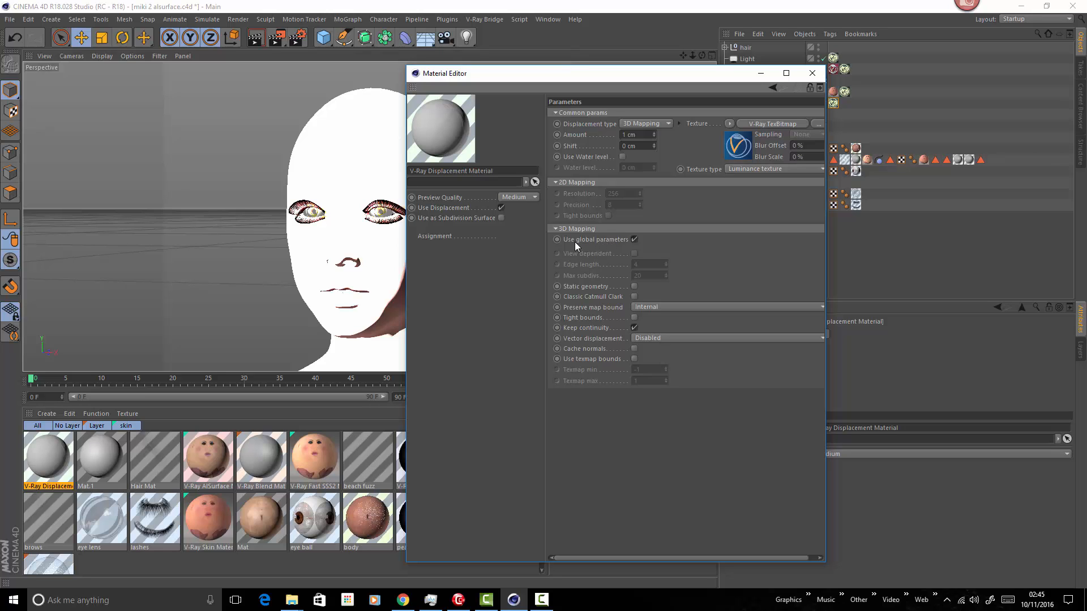
# Review the global displacement amount, edge length and max subdivisions in the V-Ray Bridge render settings at Expert level, and close them
pyautogui.click(297, 38)
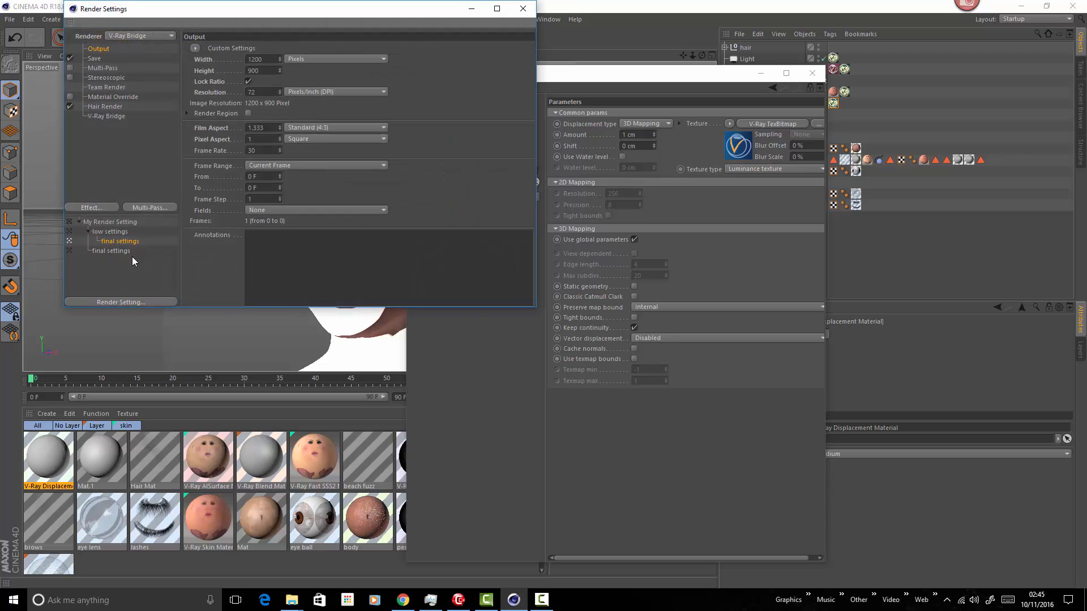
pyautogui.click(107, 116)
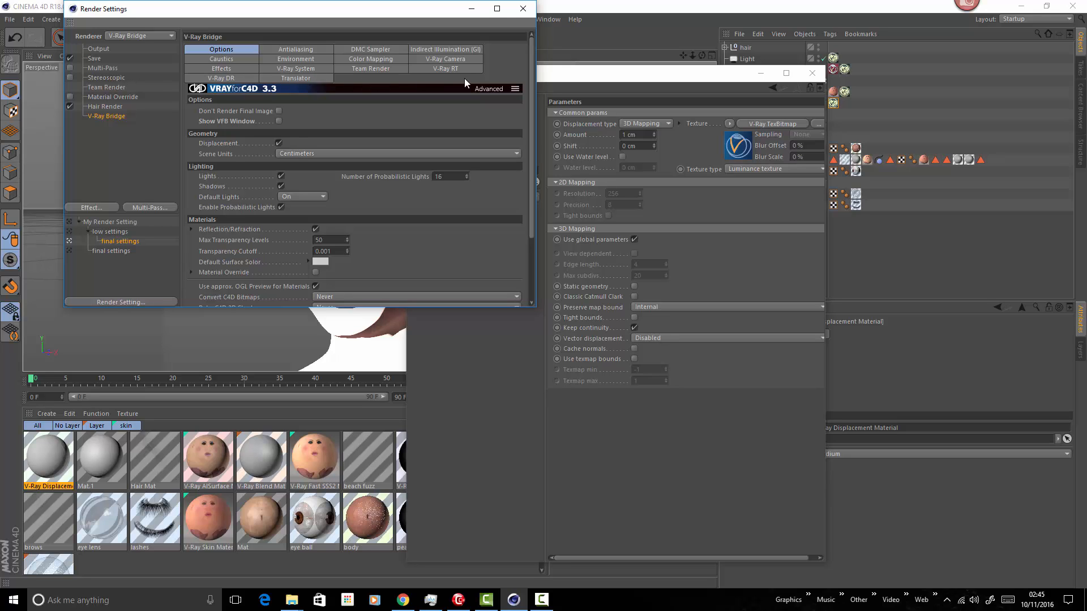
pyautogui.click(489, 89)
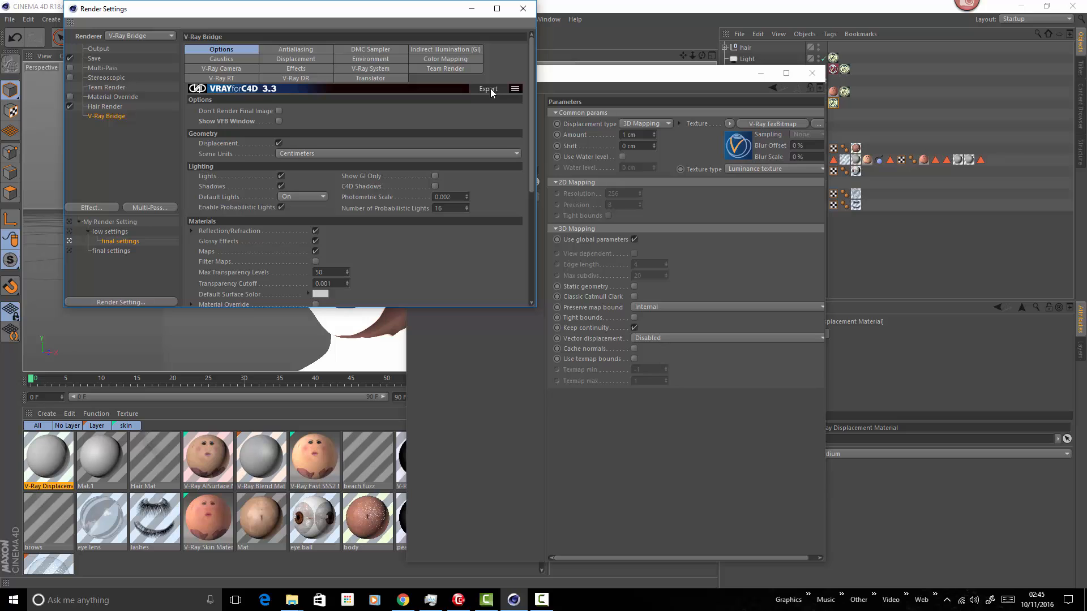
pyautogui.click(309, 59)
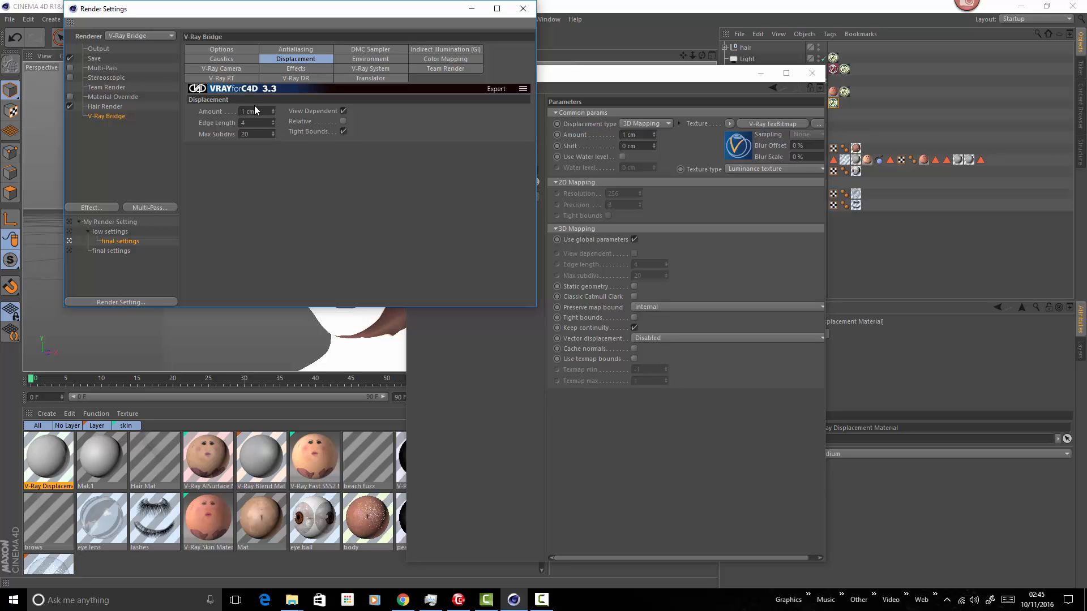
pyautogui.click(244, 123)
pyautogui.click(523, 8)
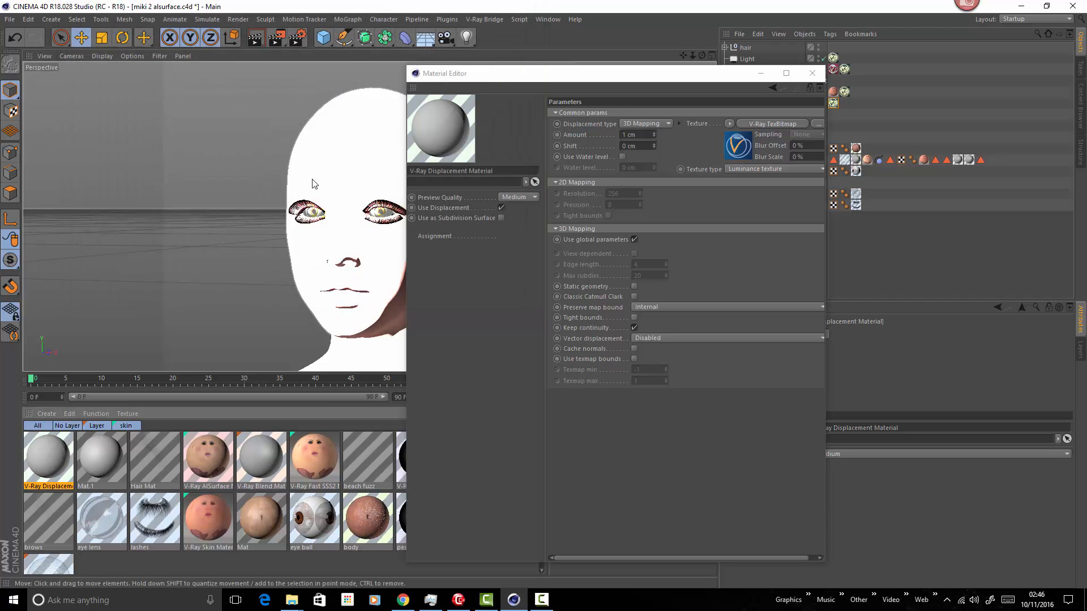
# Turn off the displacement material's global parameters, enable View dependent, and set edge length to 1 and max subdivisions to 7
pyautogui.click(634, 240)
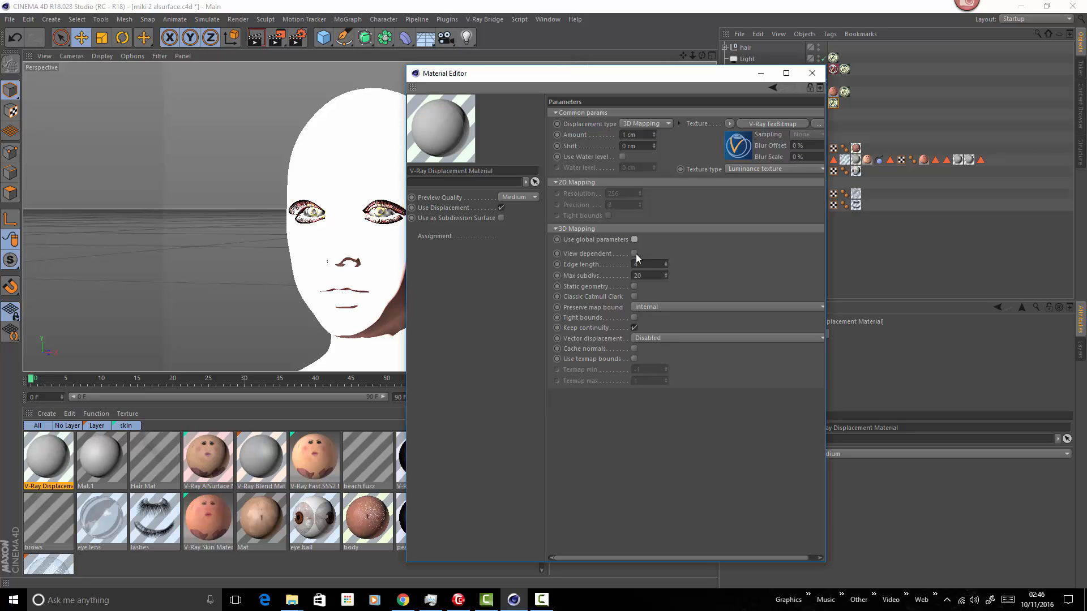
pyautogui.click(635, 254)
pyautogui.moveTo(639, 264); pyautogui.dragTo(609, 276)
pyautogui.press('Return')
pyautogui.write('7')
pyautogui.press('Return')
# Toggle Use as Subdivision Surface on and off, close the material and view the settings of the eye lens's Subdivision Surface object
pyautogui.click(501, 217)
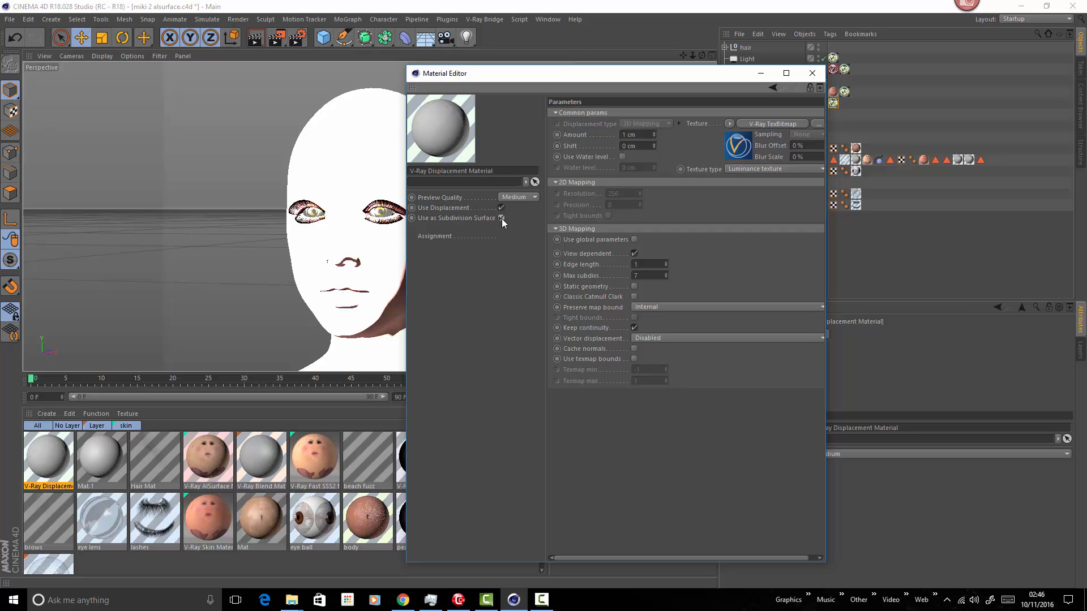
pyautogui.click(501, 218)
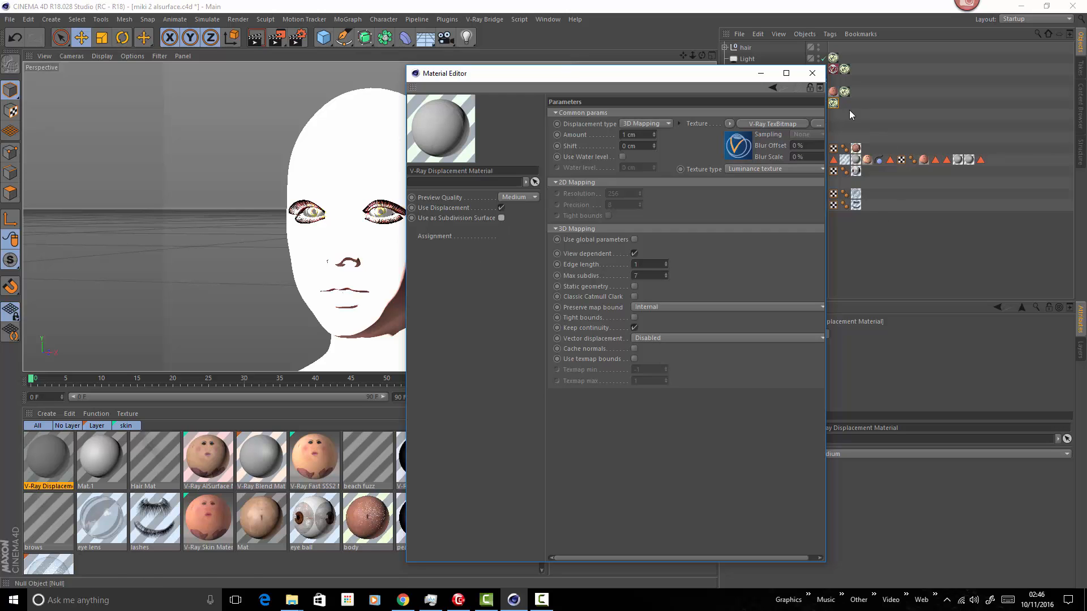
pyautogui.click(813, 73)
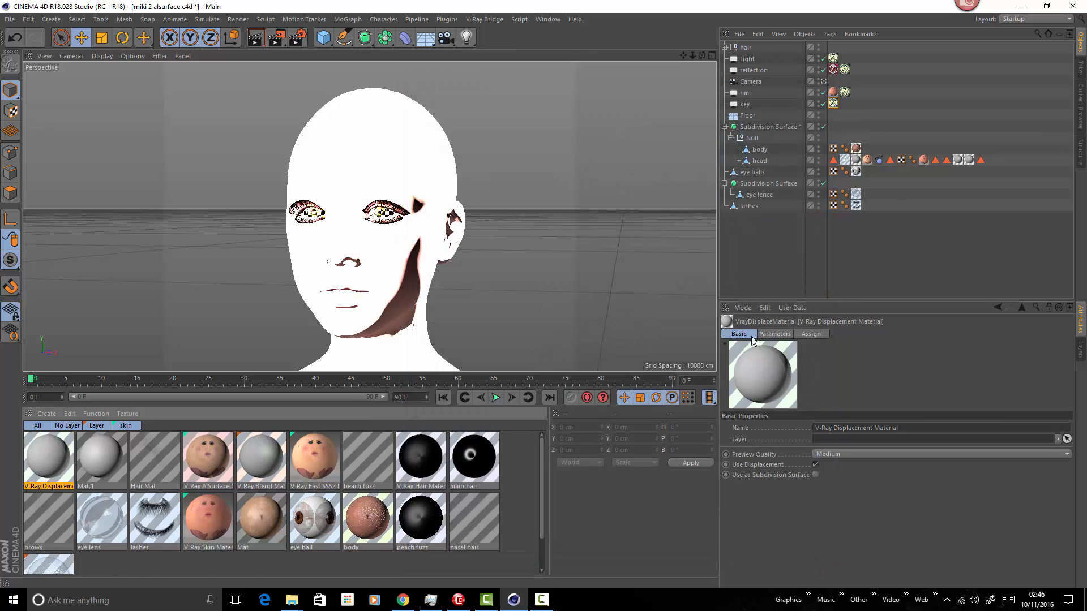
pyautogui.click(762, 184)
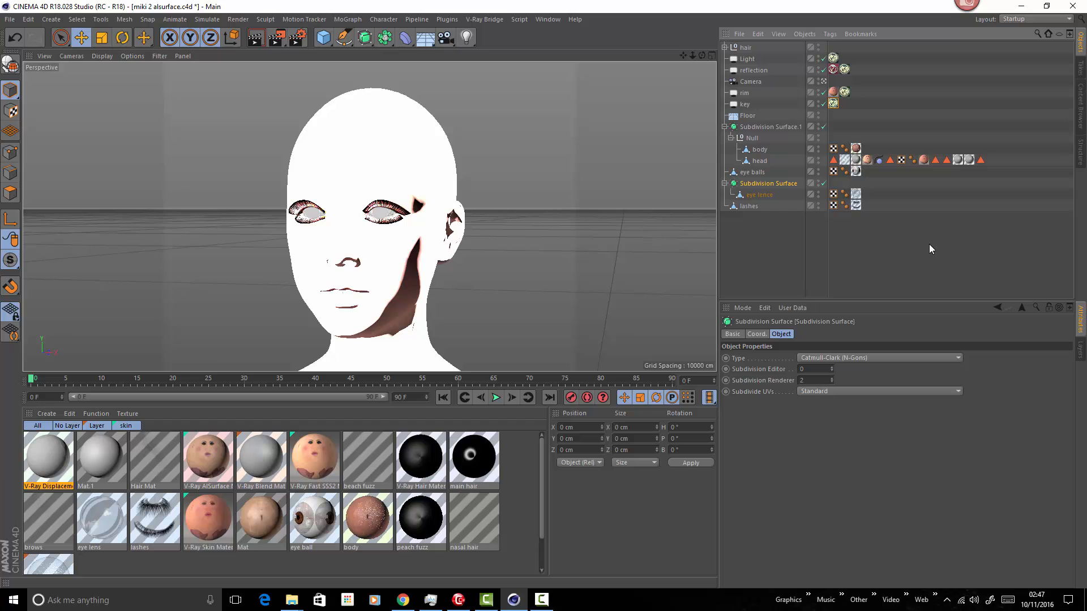
# Select the head's V-Ray Skin Material tag, show only the skin layer's materials and select the V-Ray Fast SSS2 Material
pyautogui.click(924, 160)
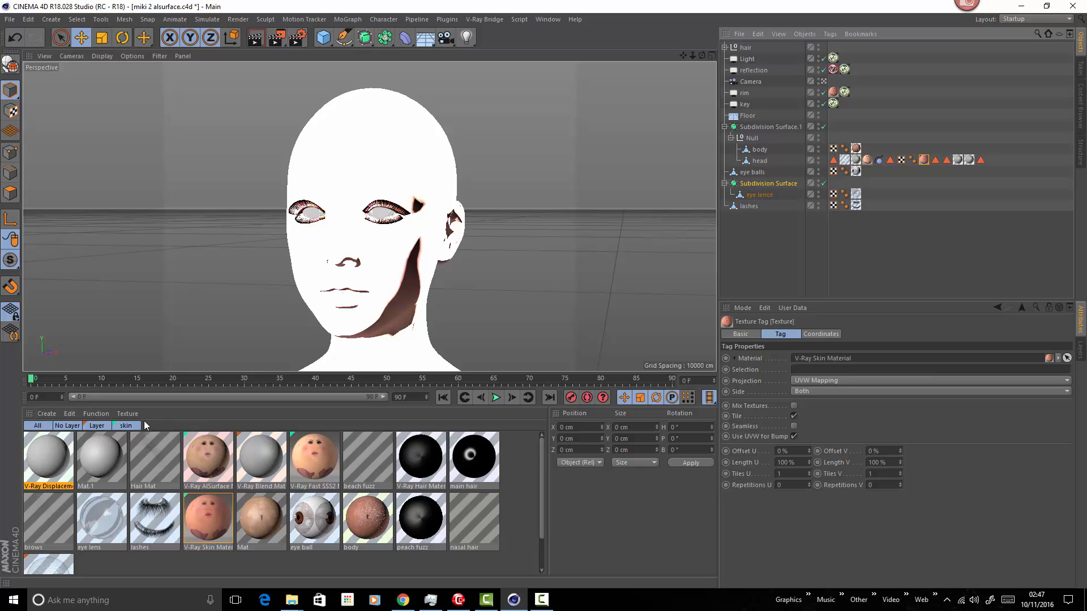
pyautogui.click(125, 425)
pyautogui.click(270, 517)
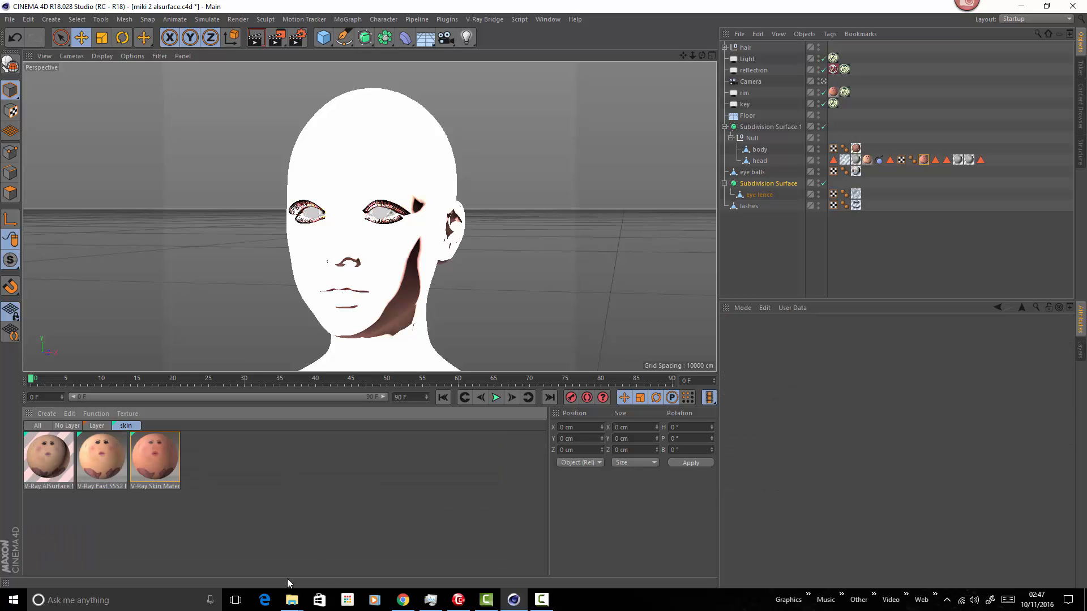
pyautogui.click(111, 452)
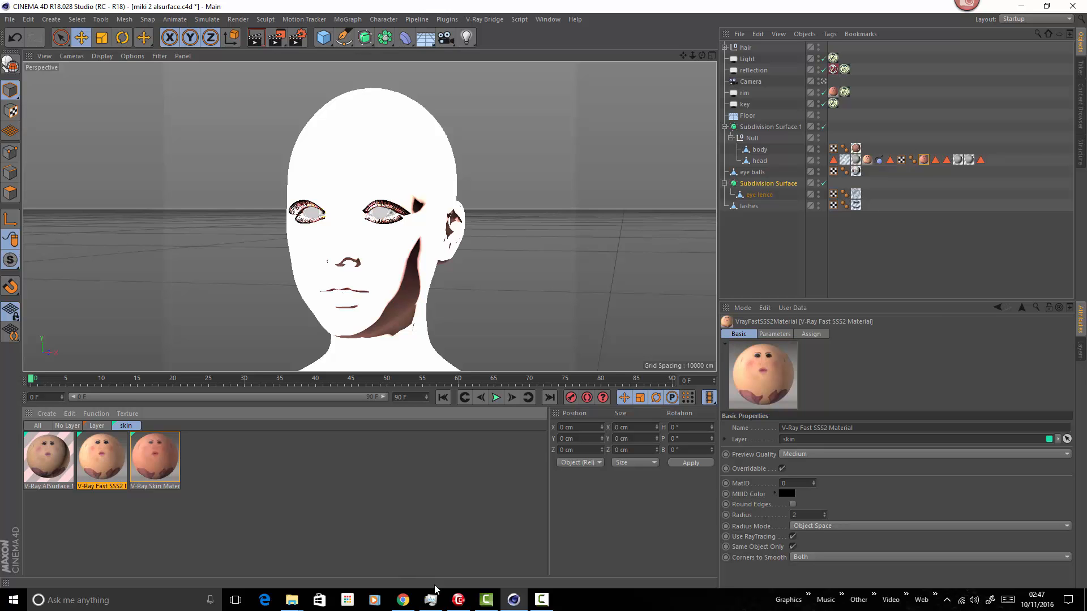
# Switch to Chrome, enlarge and compare the SSS2 and skin shader renders in the forum topic, and return to Cinema 4D
pyautogui.click(404, 601)
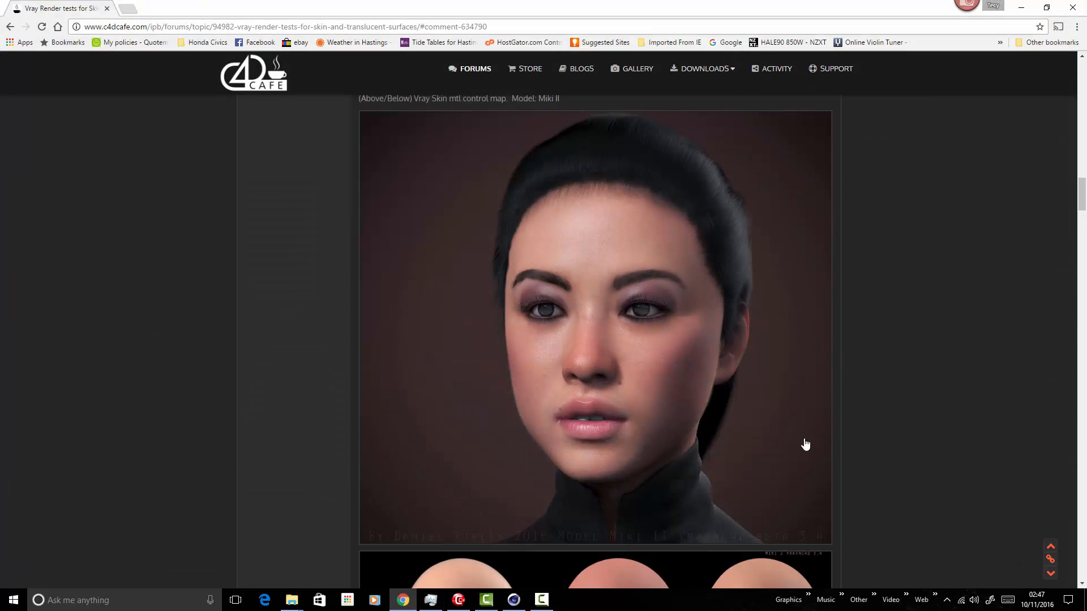
pyautogui.moveTo(1081, 191); pyautogui.dragTo(1082, 214)
pyautogui.click(648, 277)
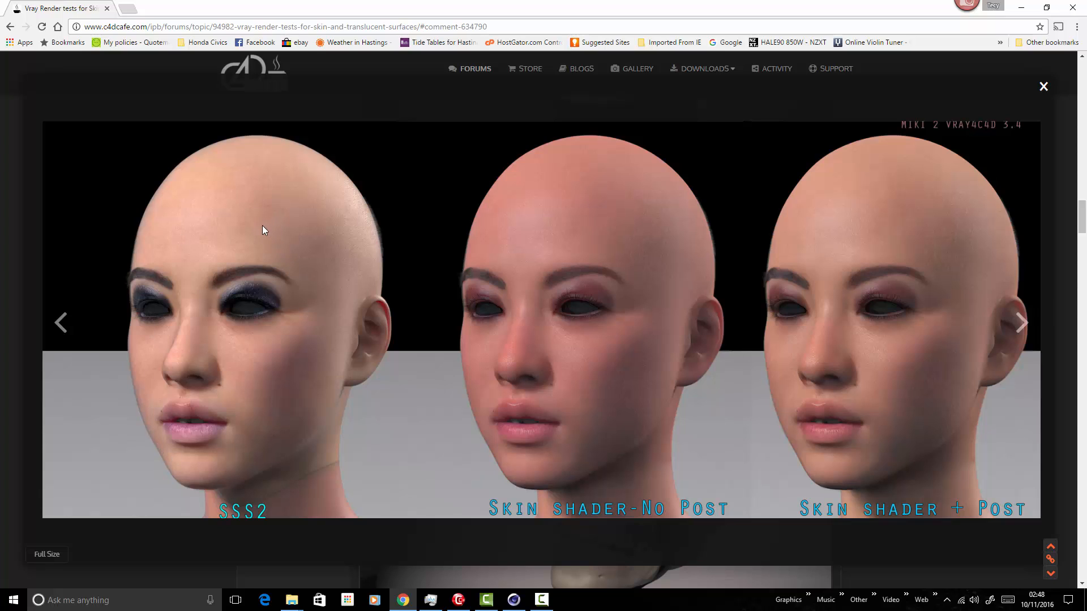
pyautogui.click(1043, 87)
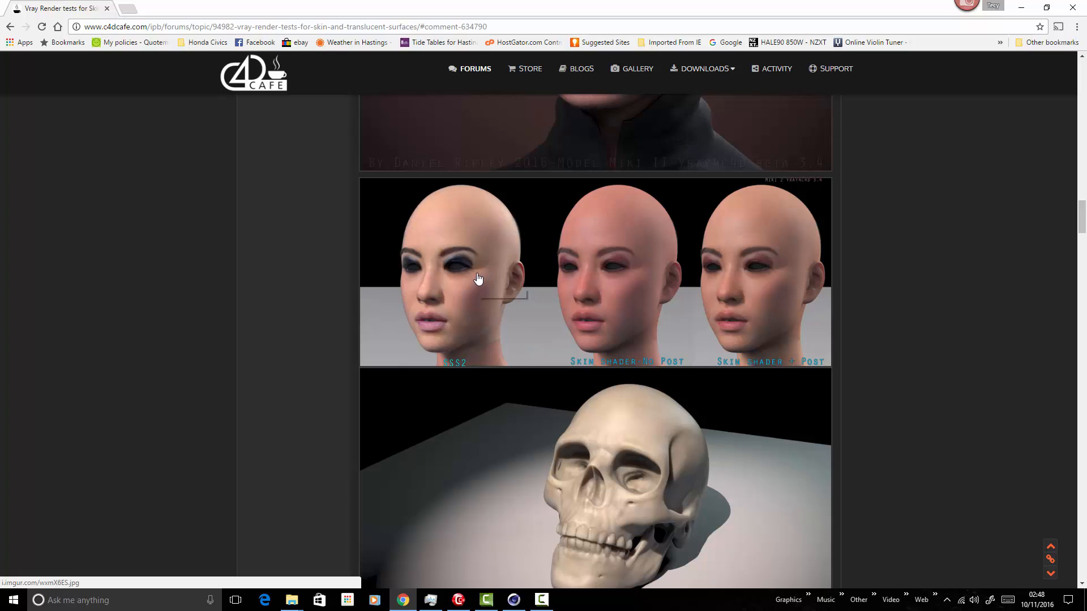
pyautogui.click(516, 607)
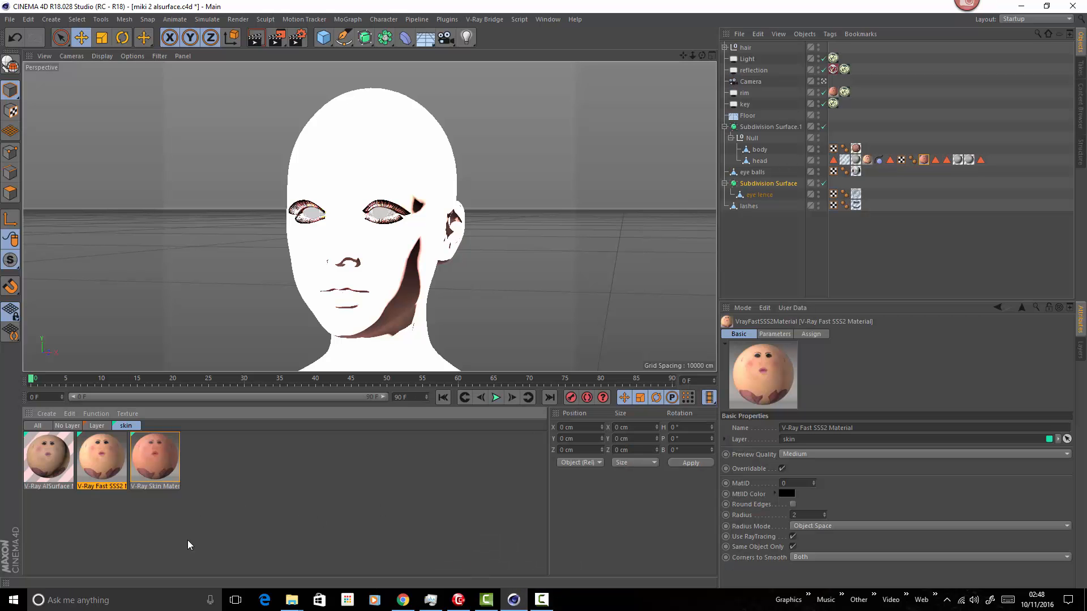
# Open the V-Ray Skin Material, glance over its parameters and close its editor
pyautogui.click(156, 535)
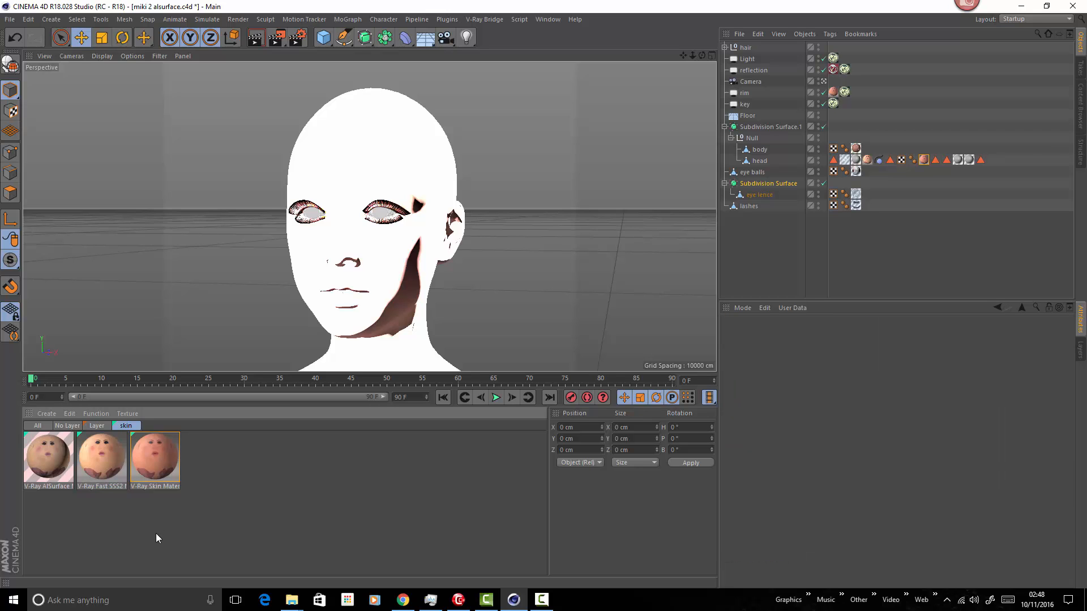
pyautogui.doubleClick(158, 460)
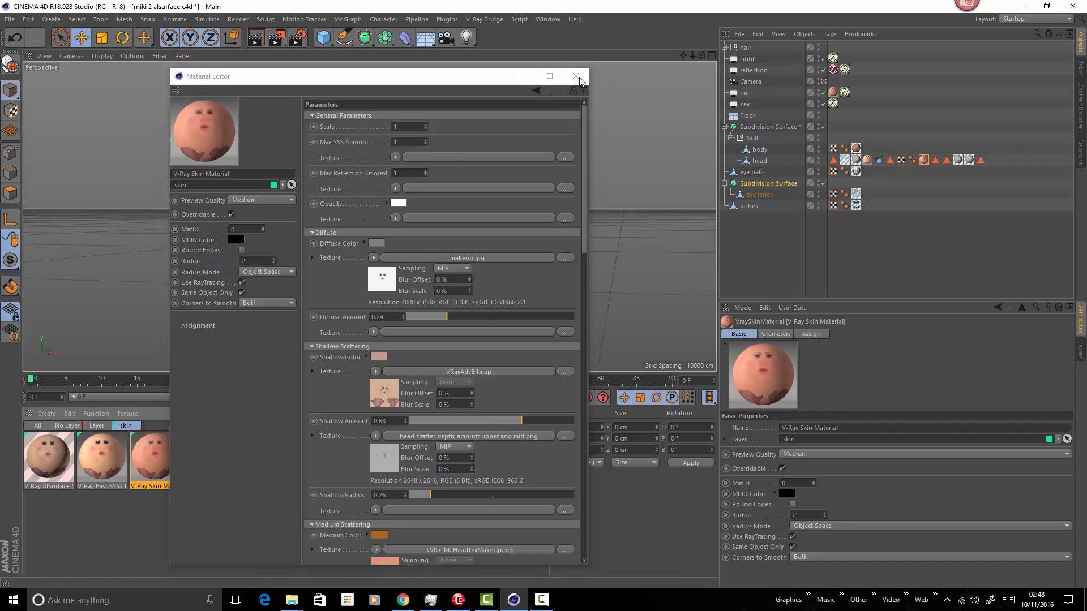
pyautogui.click(575, 75)
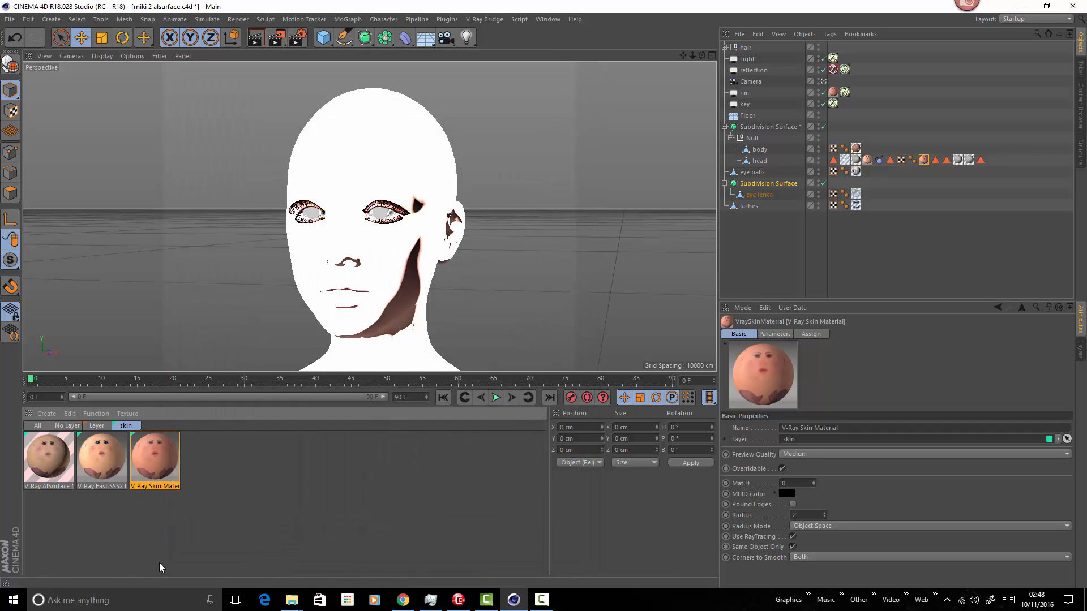
# Open the V-Ray Fast SSS2 Material in a widened editor placed clear of the head and review its General Parameters
pyautogui.doubleClick(103, 459)
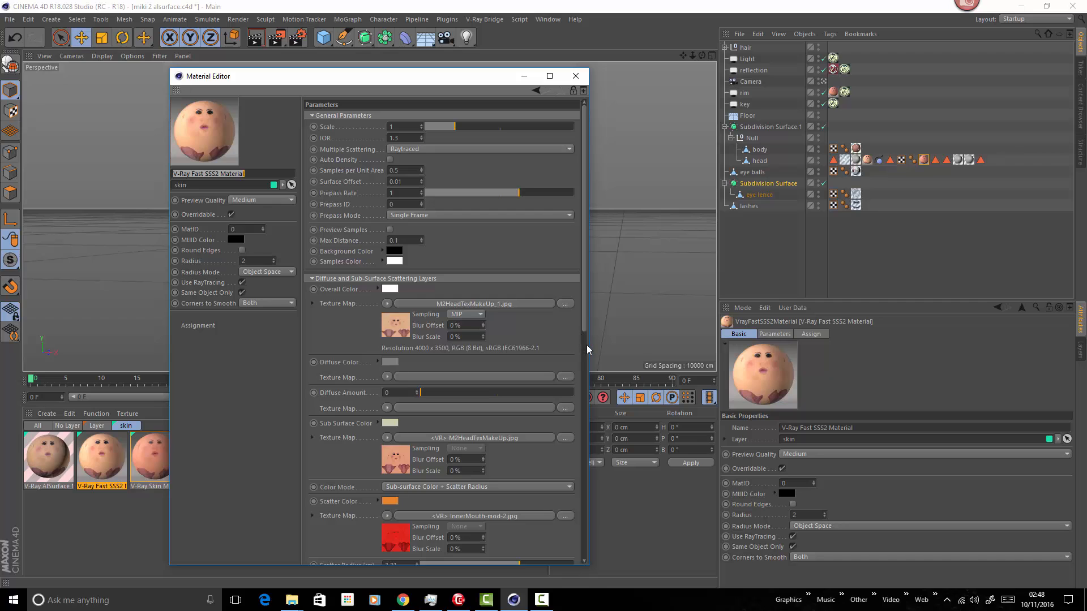
pyautogui.moveTo(589, 351); pyautogui.dragTo(704, 348)
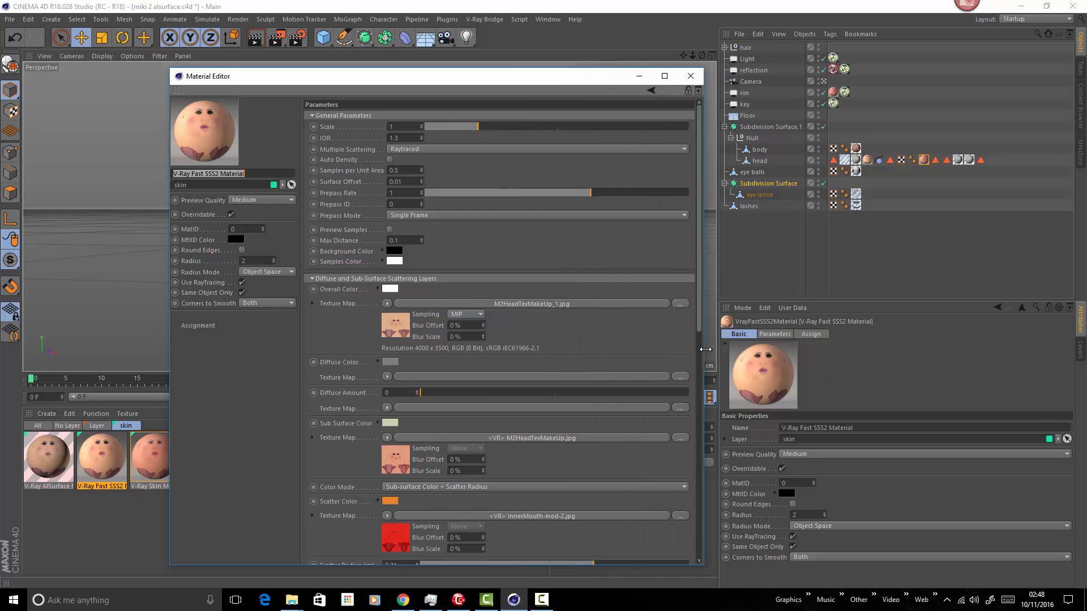
pyautogui.moveTo(521, 79); pyautogui.dragTo(827, 48)
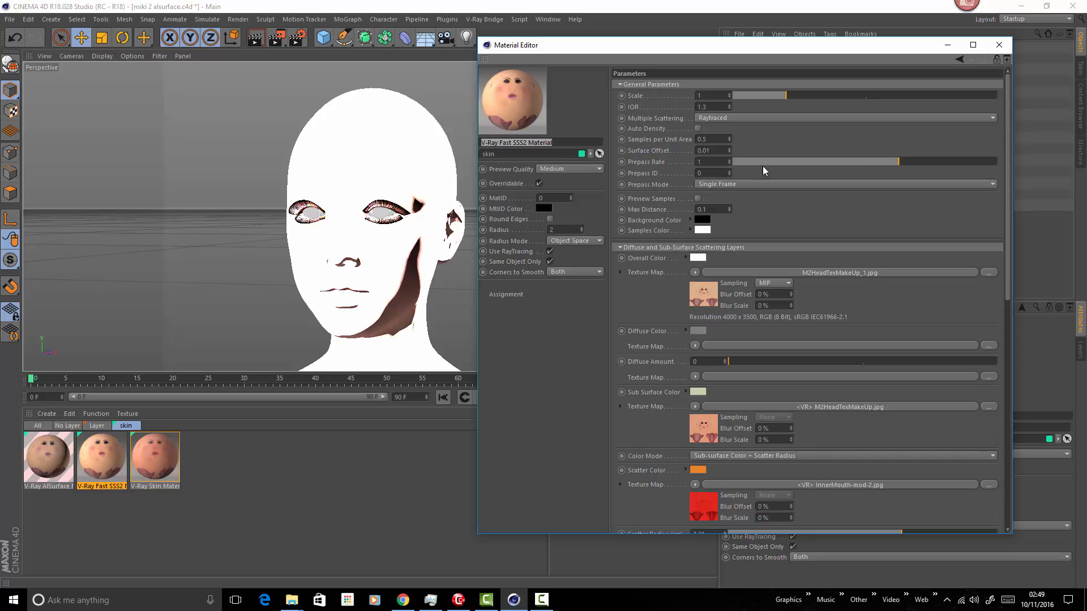
# Reuse the Overall Color's M2HeadTexMakeUp_1.jpg texture as the Diffuse Color texture map, leaving the Diffuse Amount at 0
pyautogui.moveTo(898, 162); pyautogui.dragTo(864, 165)
pyautogui.moveTo(1007, 266); pyautogui.dragTo(1009, 321)
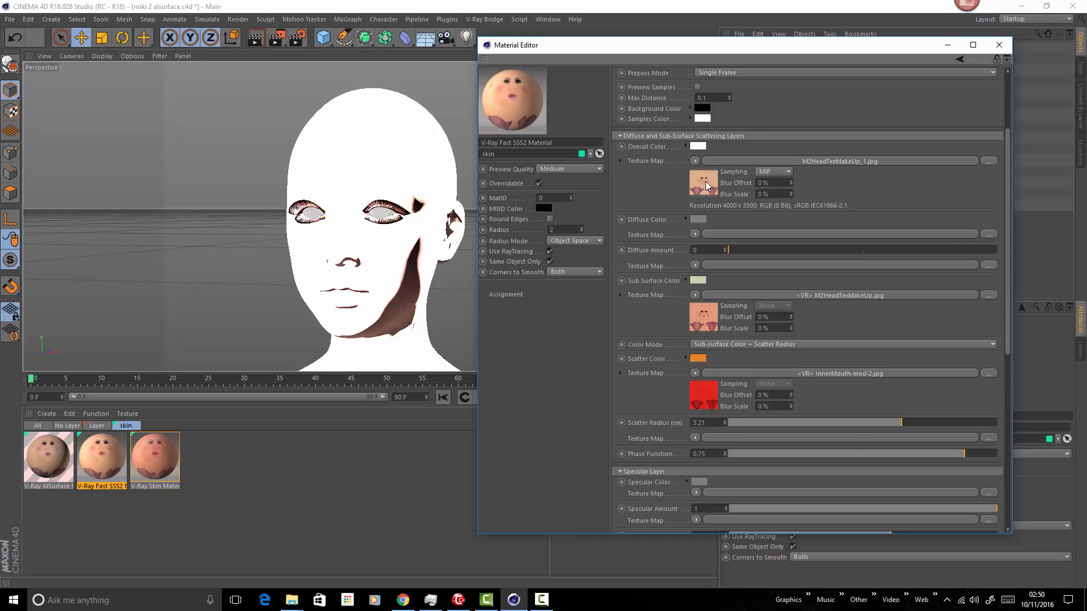
pyautogui.moveTo(706, 186); pyautogui.dragTo(716, 236)
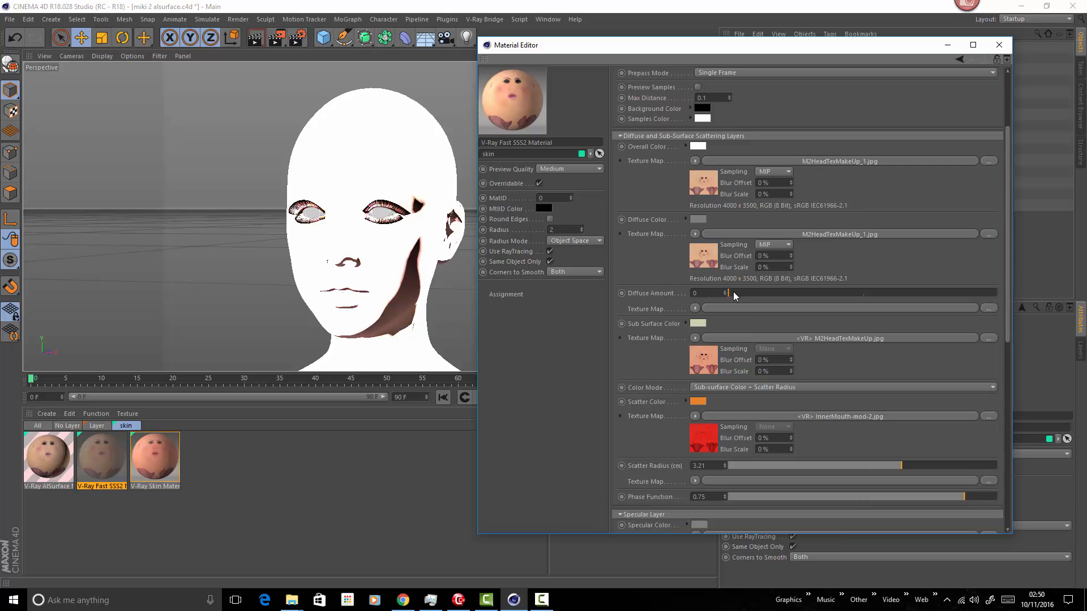
pyautogui.moveTo(734, 292)
pyautogui.mouseDown()
pyautogui.moveTo(840, 291)
pyautogui.moveTo(754, 293)
pyautogui.mouseUp()
# Inspect the output color offset and color multiplier settings of the Sub Surface Color texture and return to the material's parameters
pyautogui.moveTo(1009, 234); pyautogui.dragTo(1010, 287)
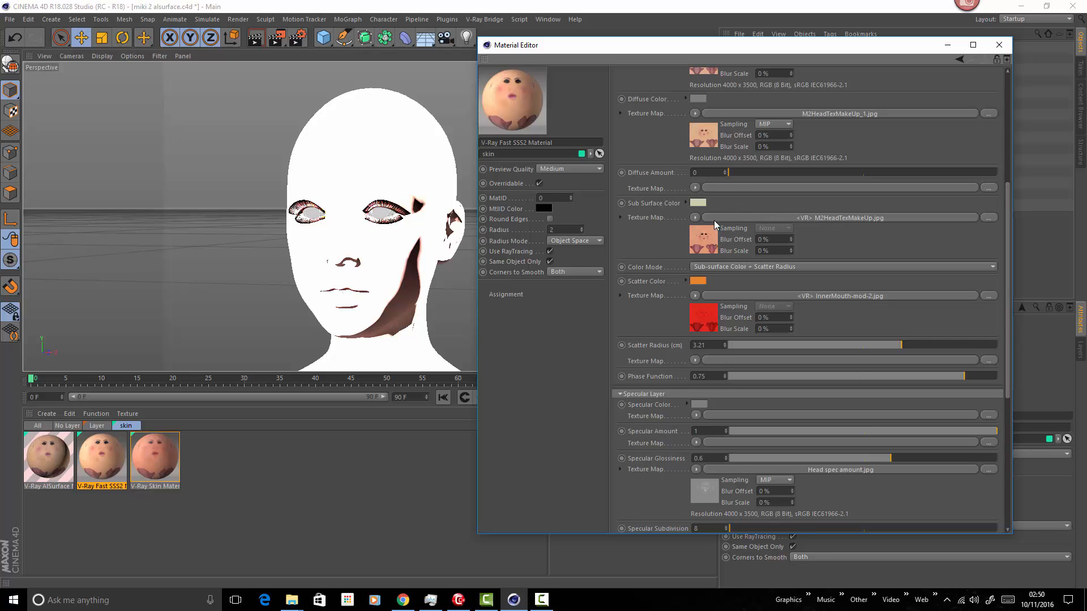
pyautogui.click(695, 218)
pyautogui.press('Escape')
pyautogui.click(810, 217)
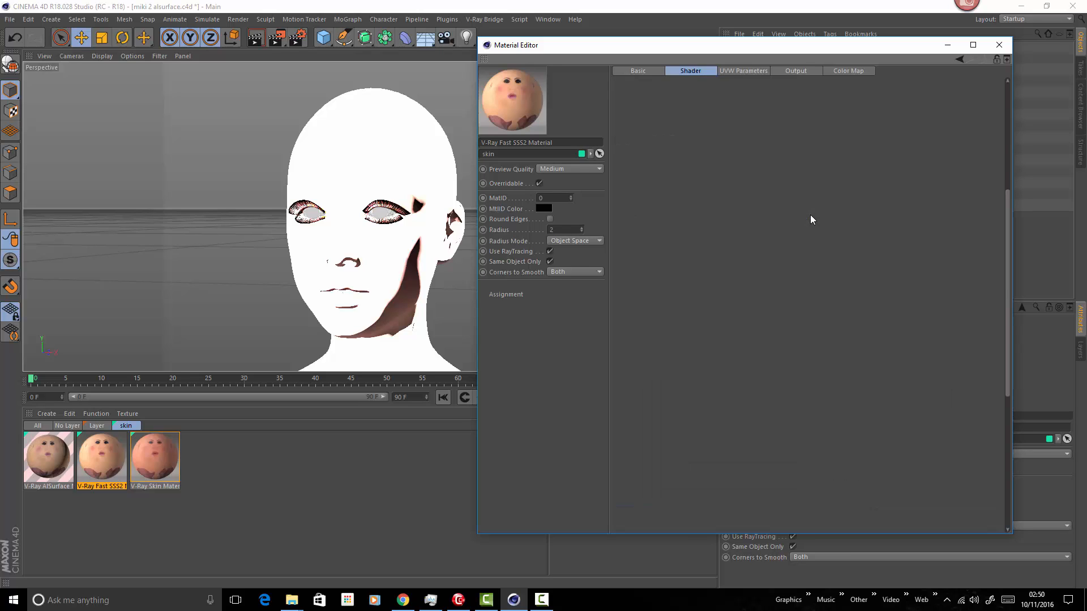
pyautogui.click(807, 73)
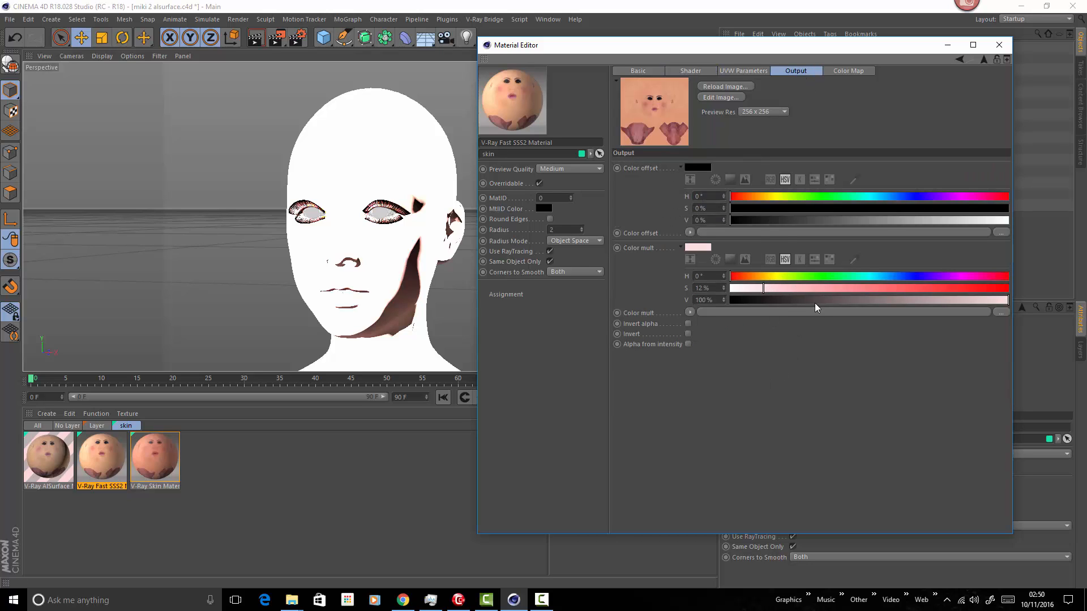
pyautogui.click(985, 59)
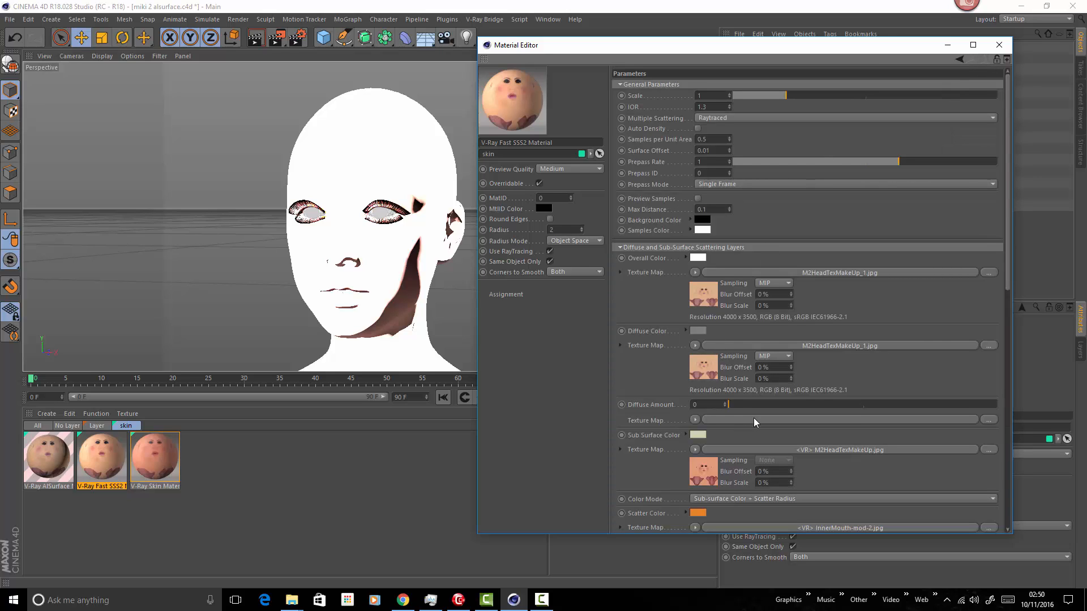
# Set the Fast SSS2 Material's Phase Function to 0.77 and its Specular Amount to 0
pyautogui.moveTo(1010, 242); pyautogui.dragTo(971, 309)
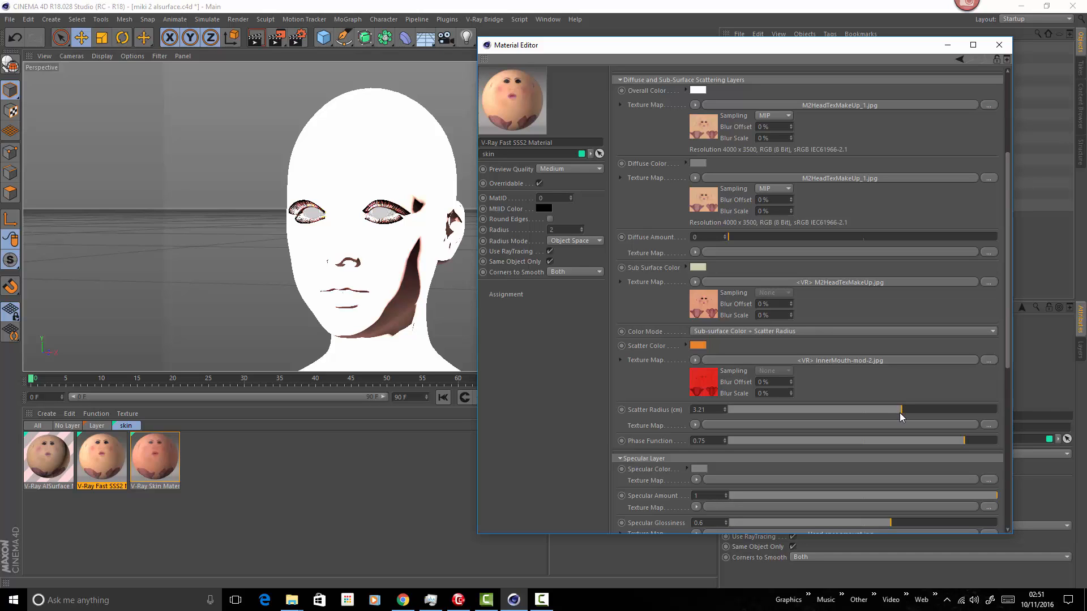
pyautogui.moveTo(1007, 236); pyautogui.dragTo(1007, 277)
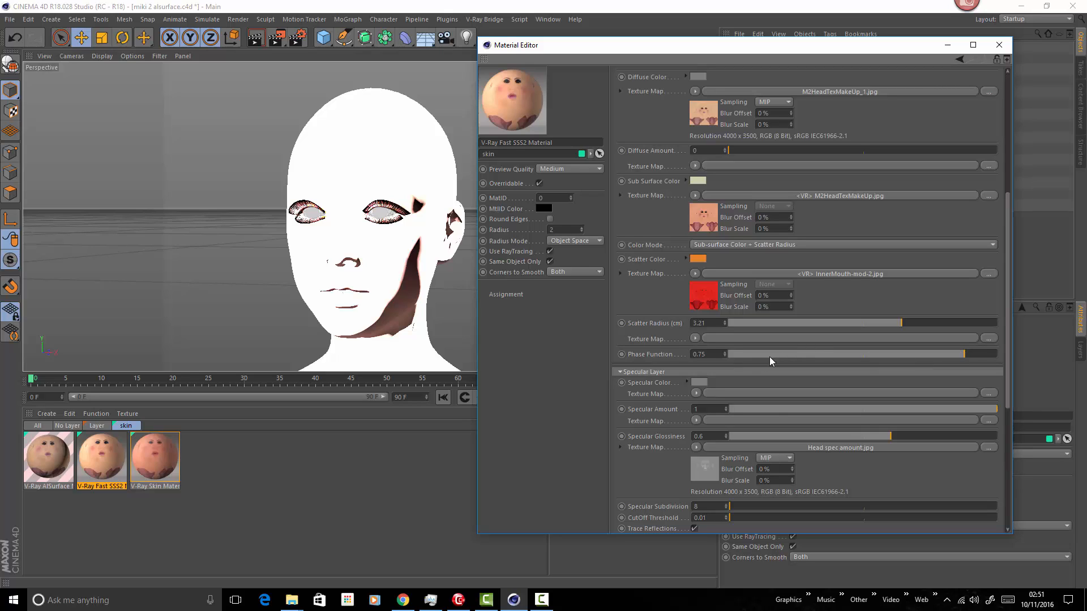
pyautogui.moveTo(769, 358)
pyautogui.mouseDown()
pyautogui.moveTo(873, 348)
pyautogui.moveTo(969, 356)
pyautogui.mouseUp()
pyautogui.moveTo(1010, 311); pyautogui.dragTo(1004, 354)
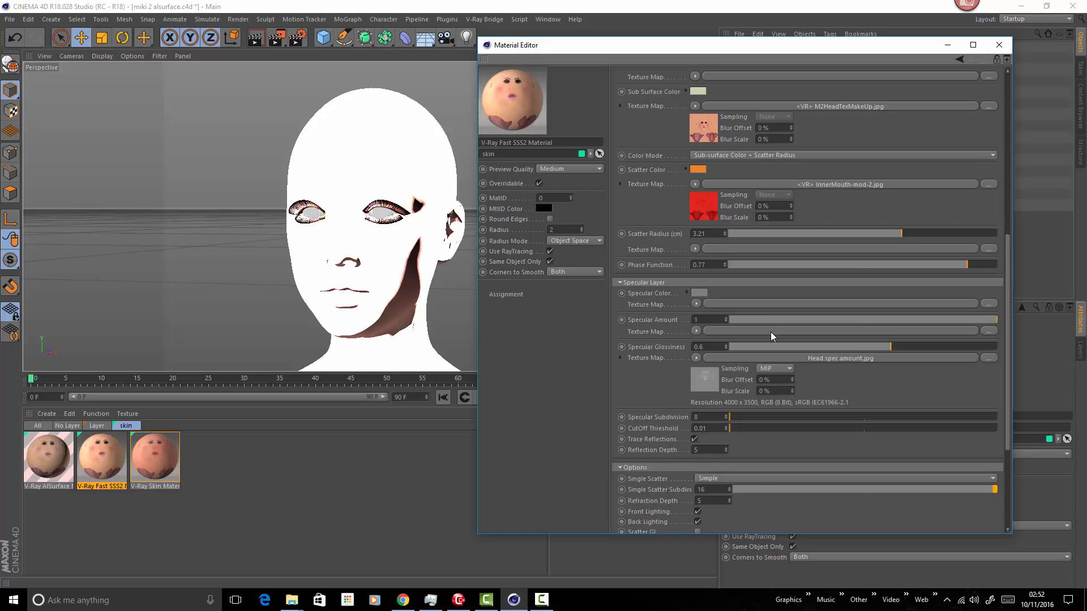
pyautogui.moveTo(789, 319); pyautogui.dragTo(605, 325)
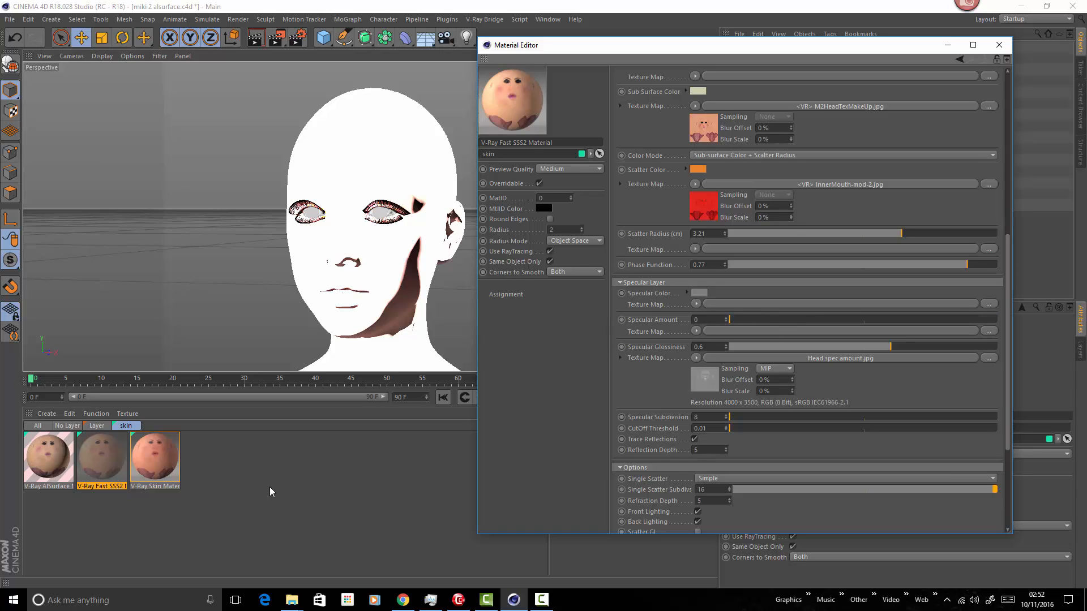
# Create a V-Ray Blend Material and assign the V-Ray Fast SSS2 Material as its base material
pyautogui.click(46, 413)
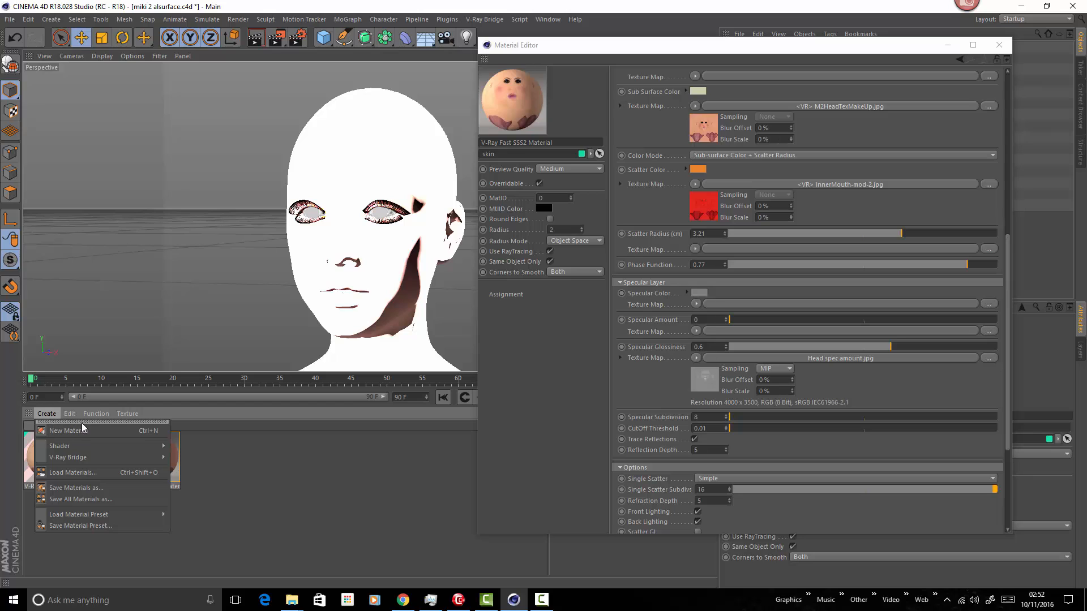
pyautogui.moveTo(79, 446)
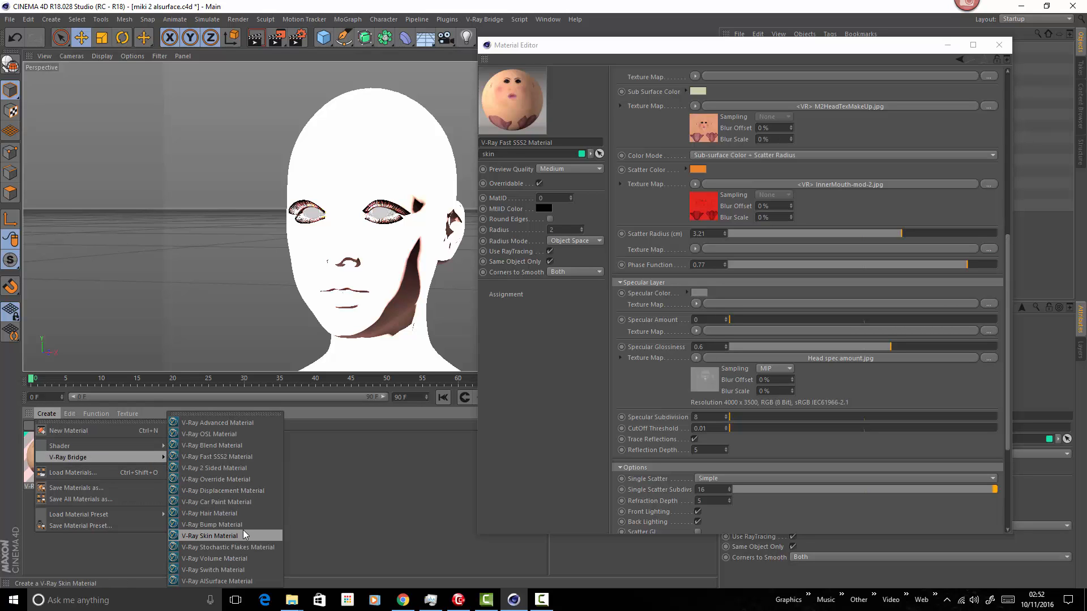
pyautogui.click(249, 447)
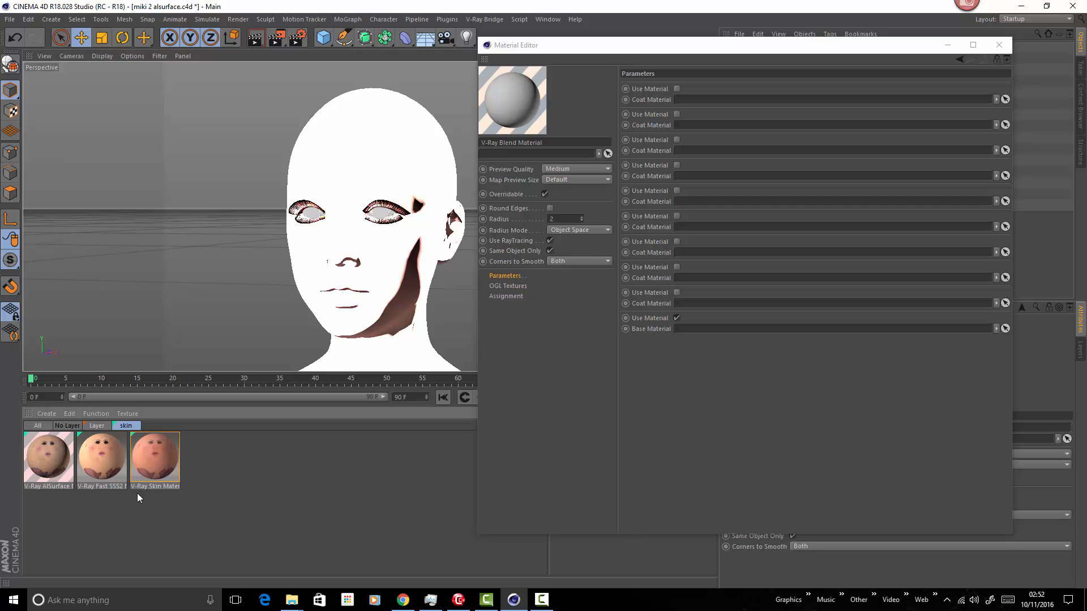
pyautogui.moveTo(98, 461); pyautogui.dragTo(706, 334)
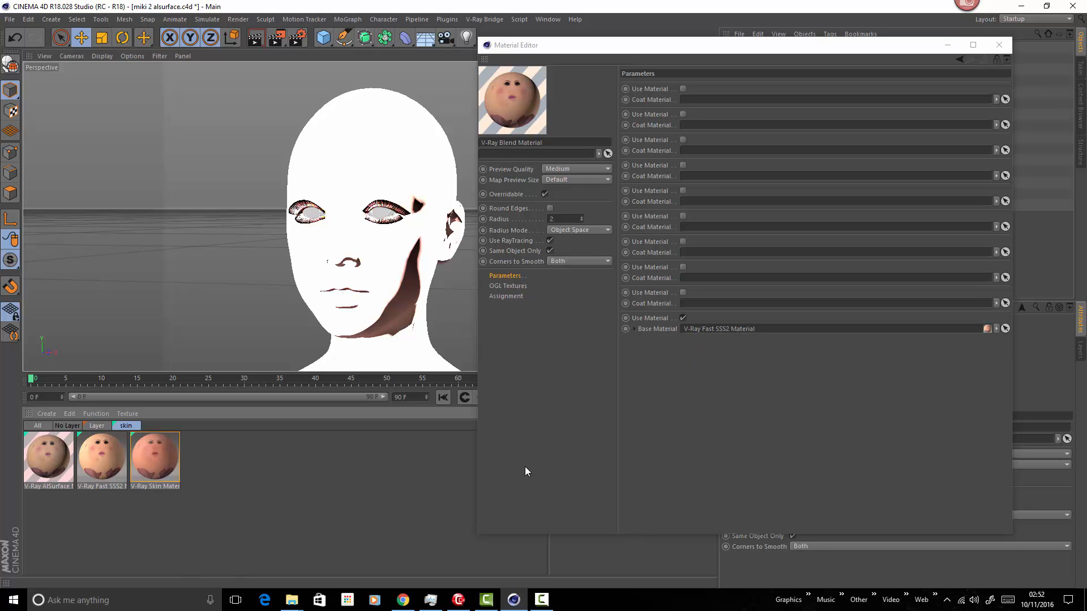
# Create a V-Ray Advanced Material with Diffuse Layer 1 disabled and Specular Layer 1 enabled, and close its editor
pyautogui.click(47, 414)
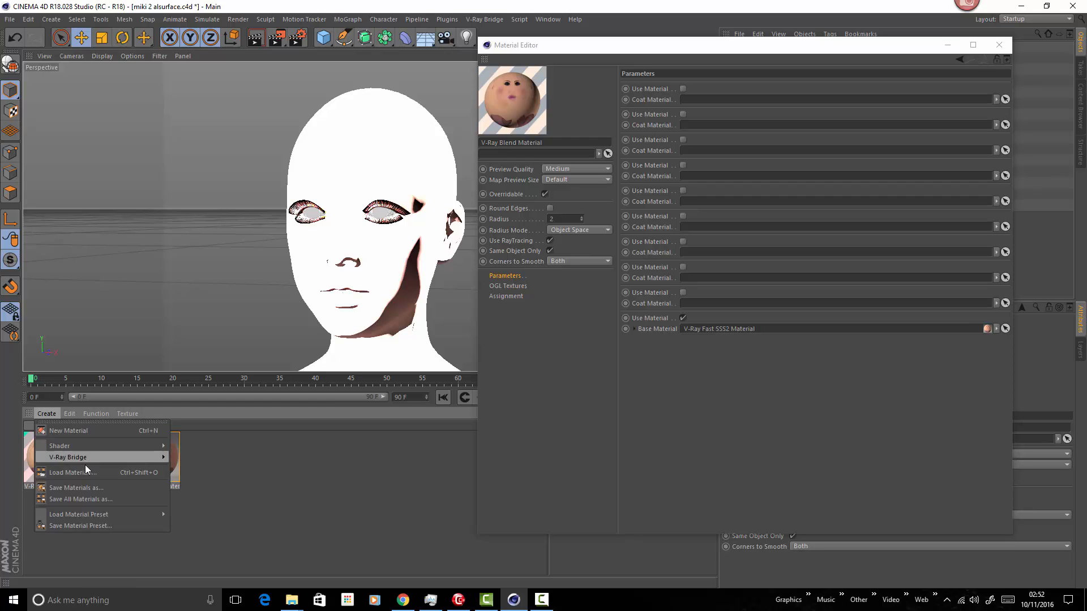
pyautogui.moveTo(99, 456)
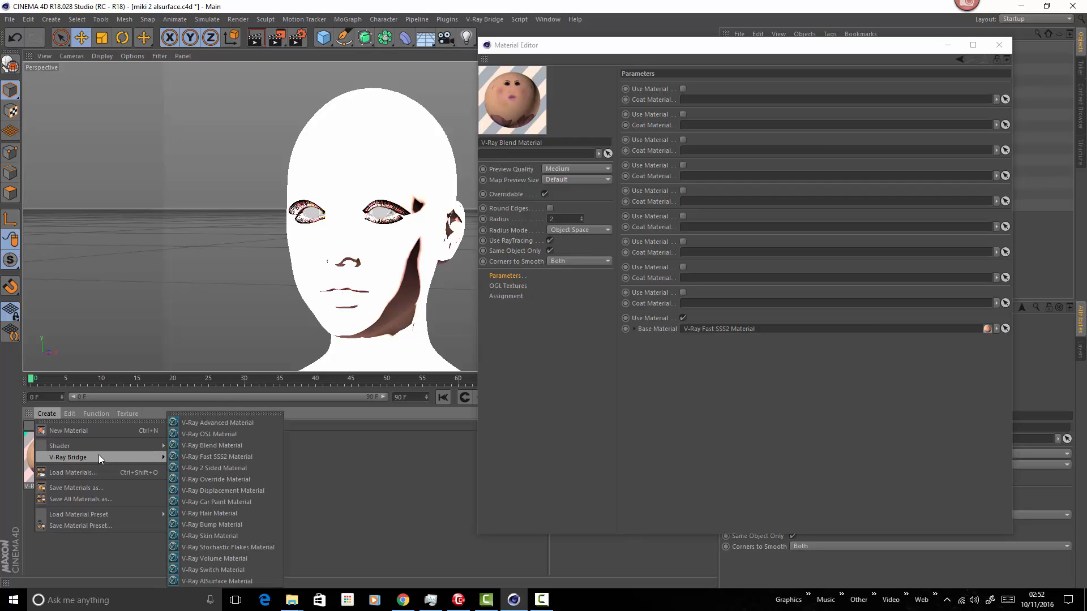
pyautogui.click(253, 423)
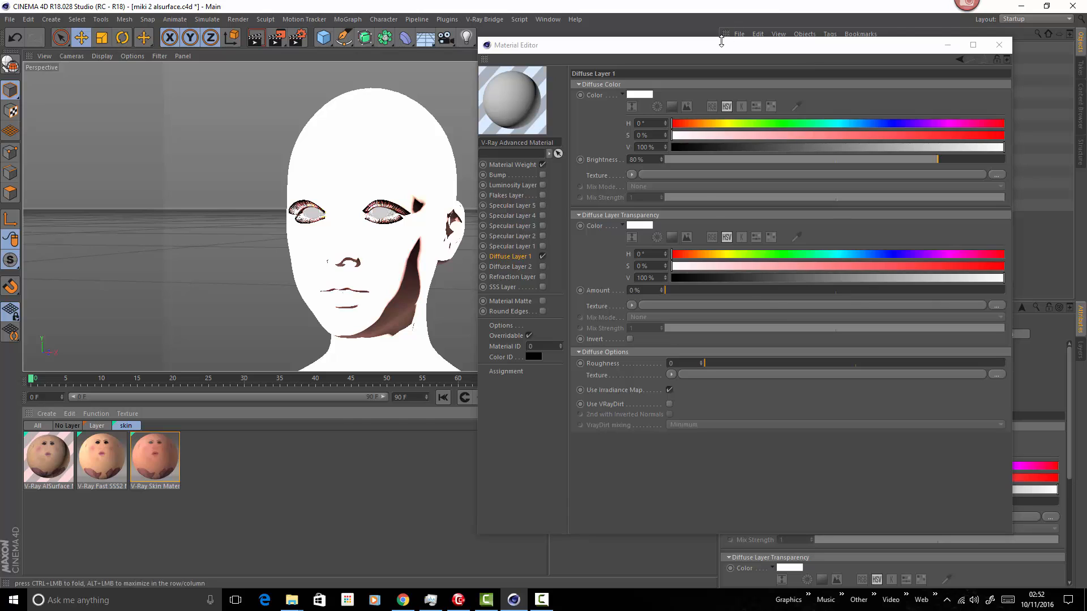
pyautogui.moveTo(723, 42); pyautogui.dragTo(645, 63)
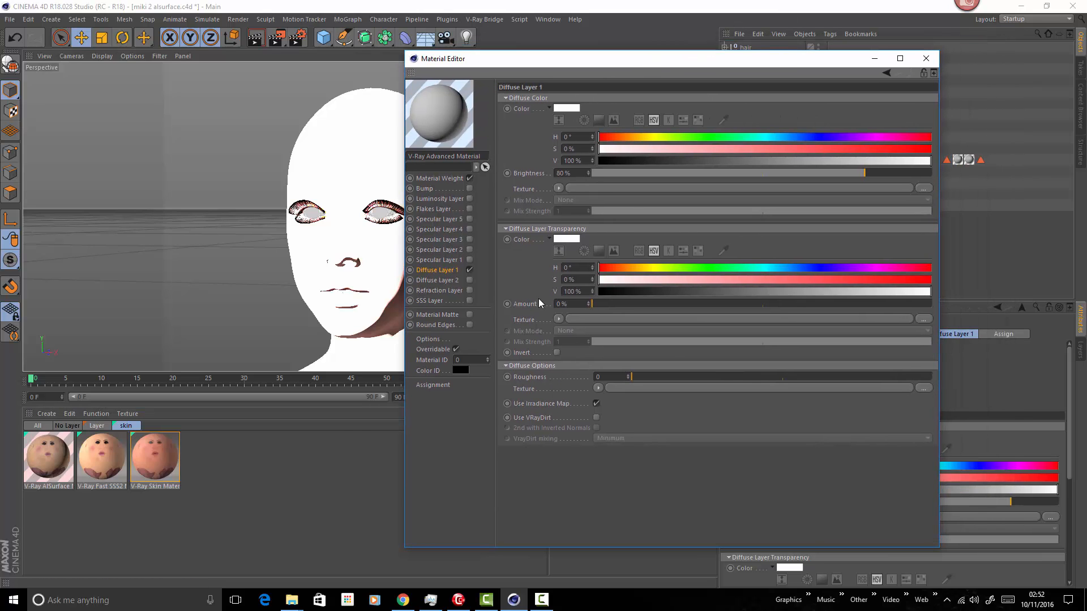
pyautogui.click(469, 270)
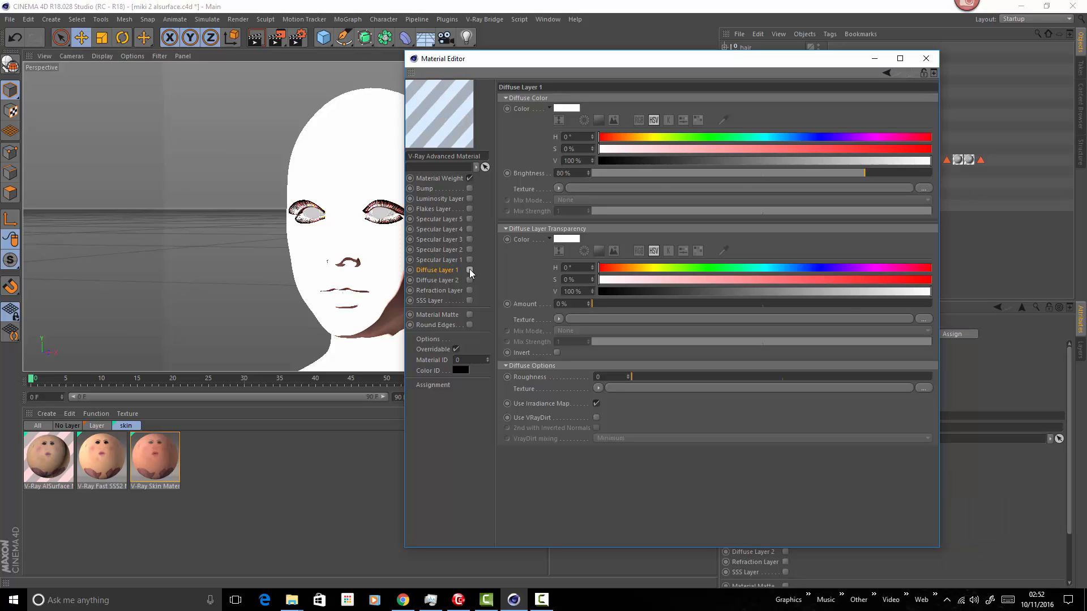
pyautogui.click(470, 260)
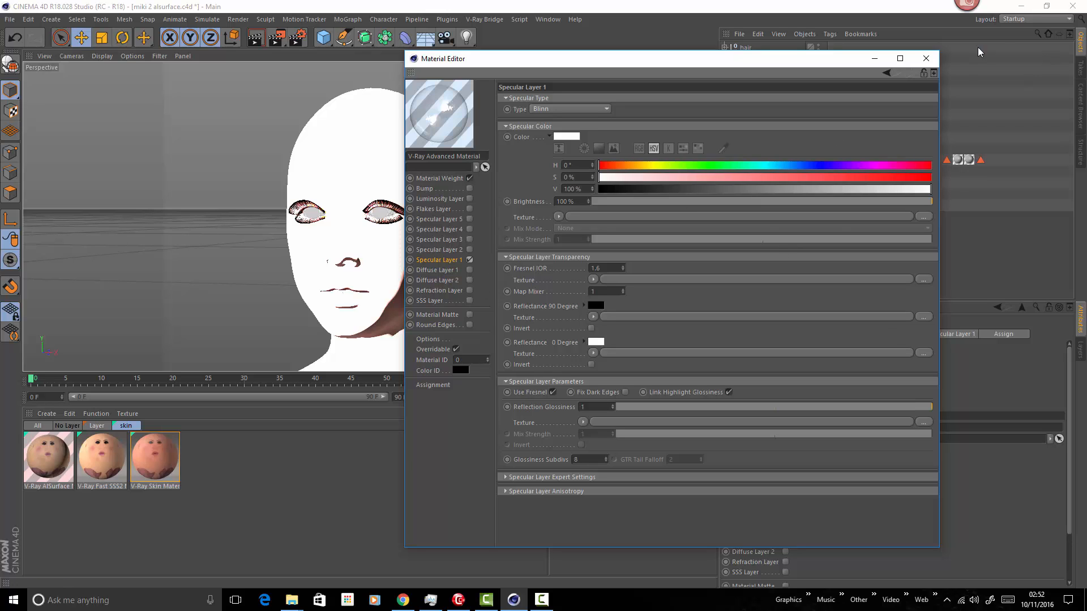
pyautogui.click(925, 58)
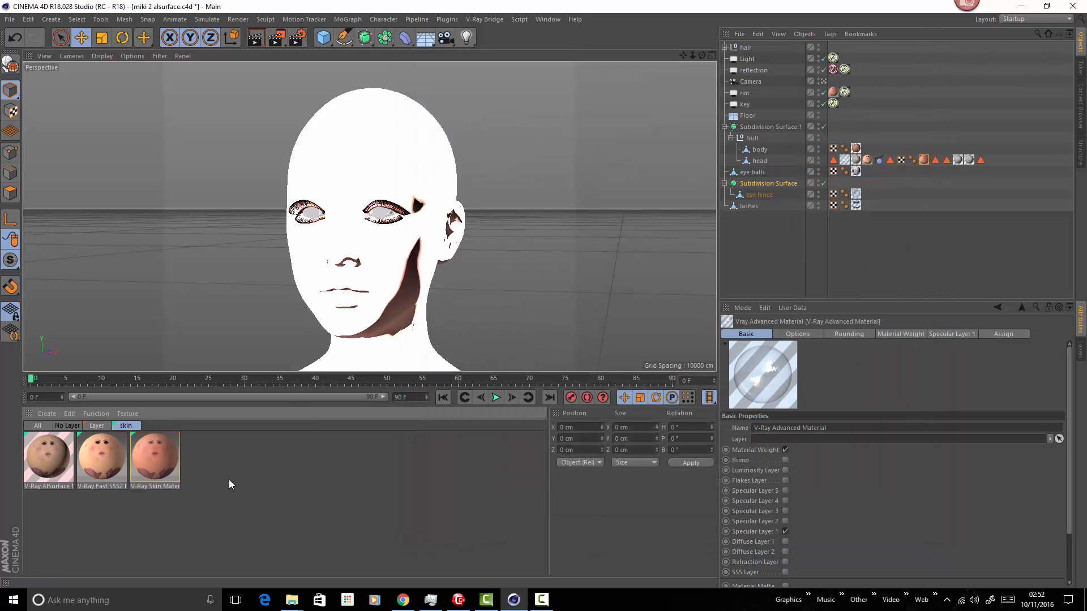
# Show all materials, open the new V-Ray Blend Material and add the V-Ray Advanced Material as its enabled first coat
pyautogui.click(38, 426)
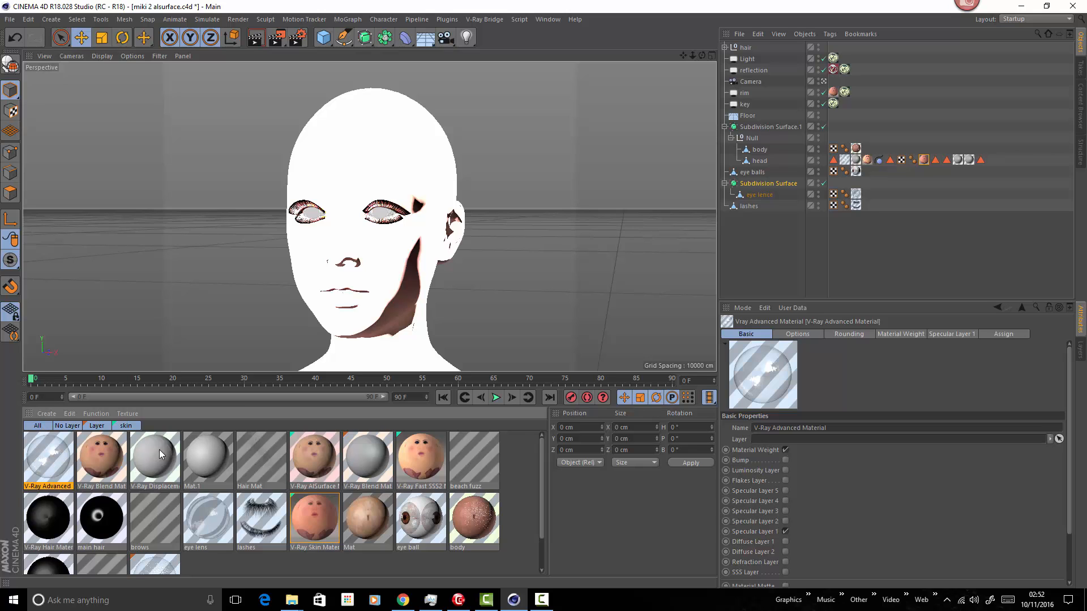
pyautogui.doubleClick(111, 454)
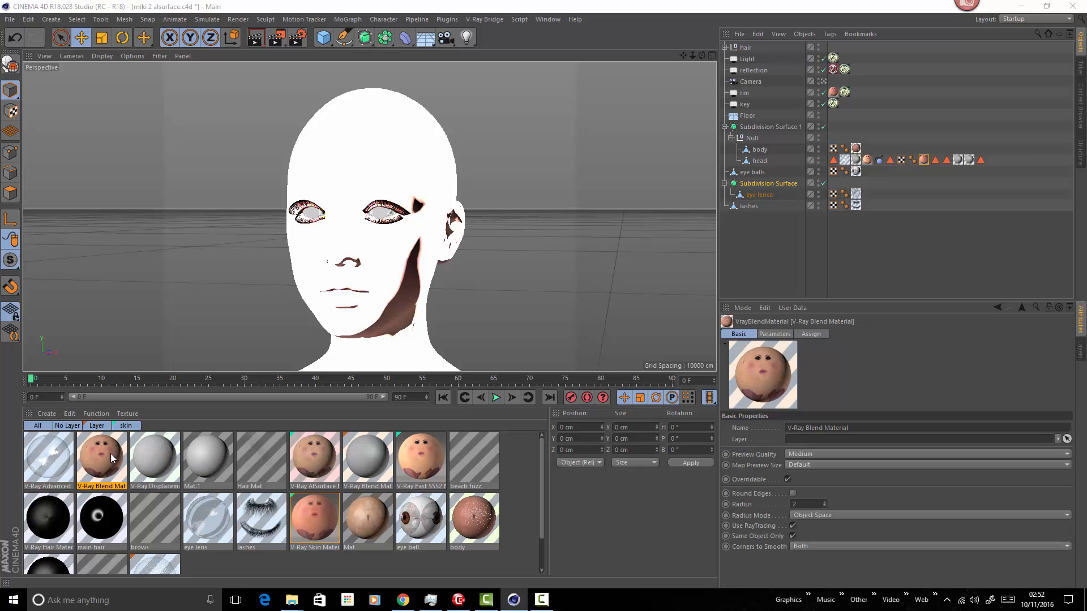
pyautogui.moveTo(56, 456); pyautogui.dragTo(389, 334)
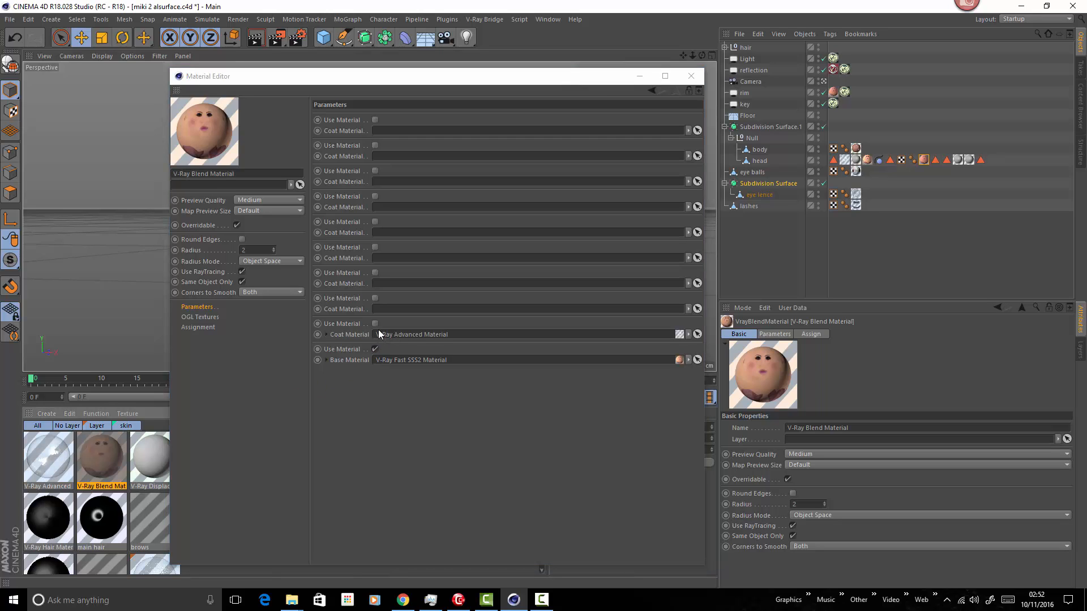
pyautogui.click(375, 324)
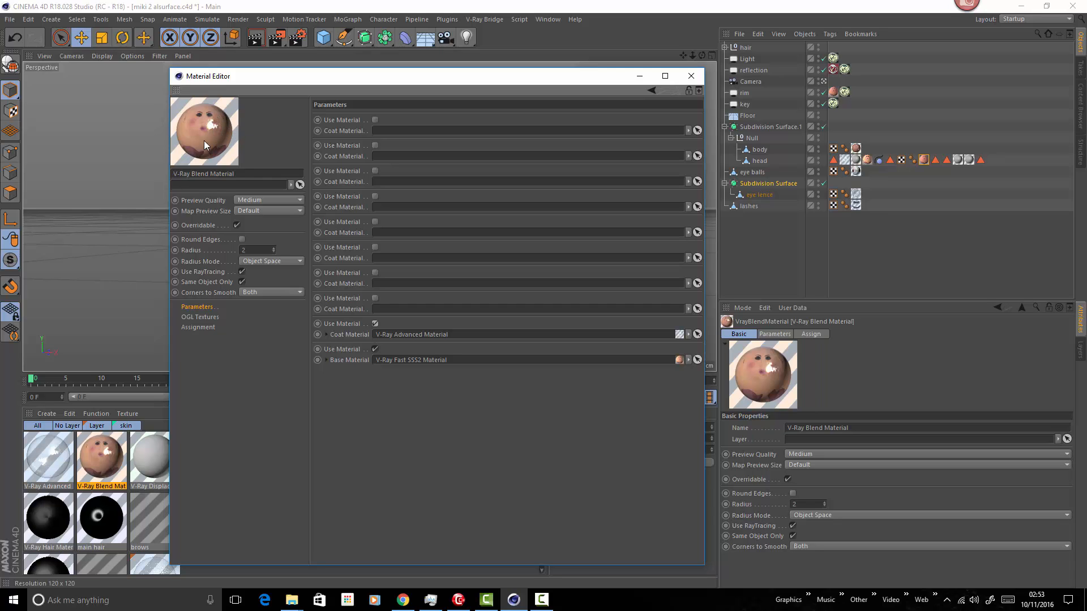
pyautogui.click(374, 325)
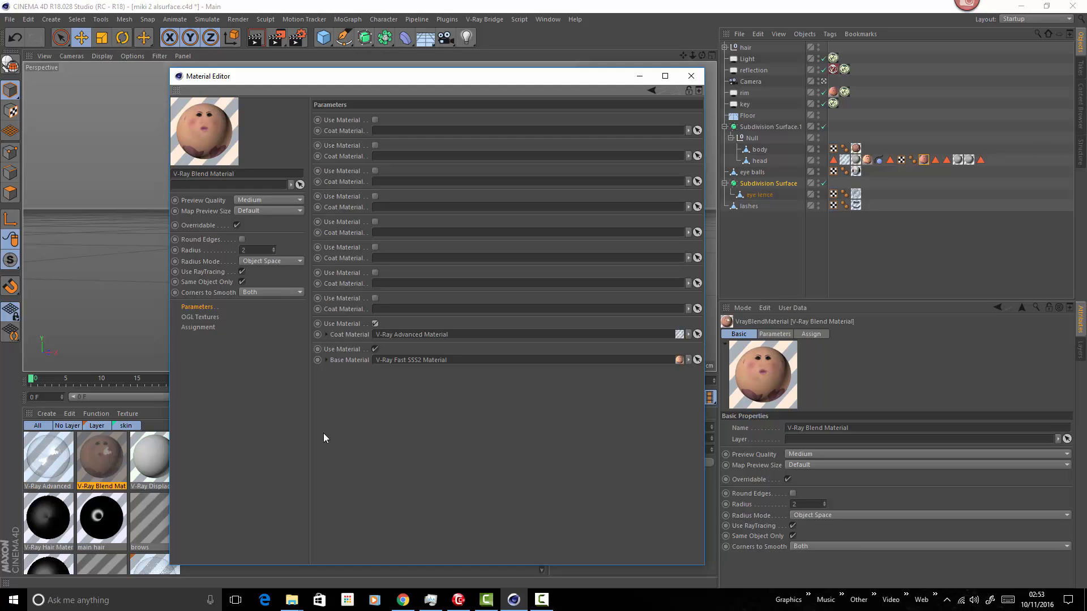
# Try lower Mix Strength values such as 0.41 and 0.05 in the coat's Material Weight, restore 1 and collapse the coat settings
pyautogui.click(327, 335)
pyautogui.click(327, 334)
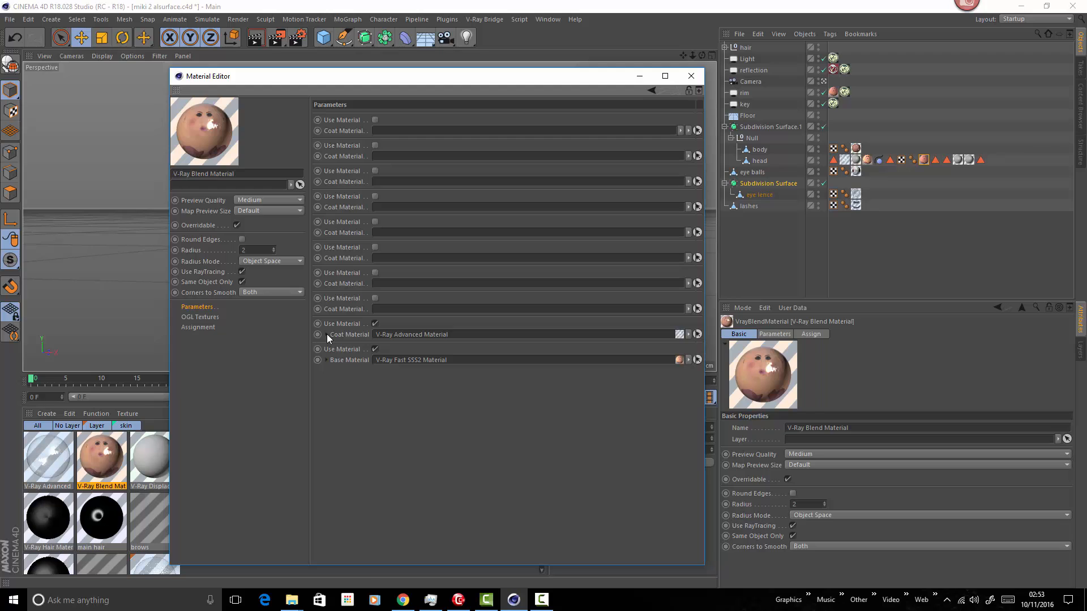
pyautogui.click(327, 334)
pyautogui.click(489, 347)
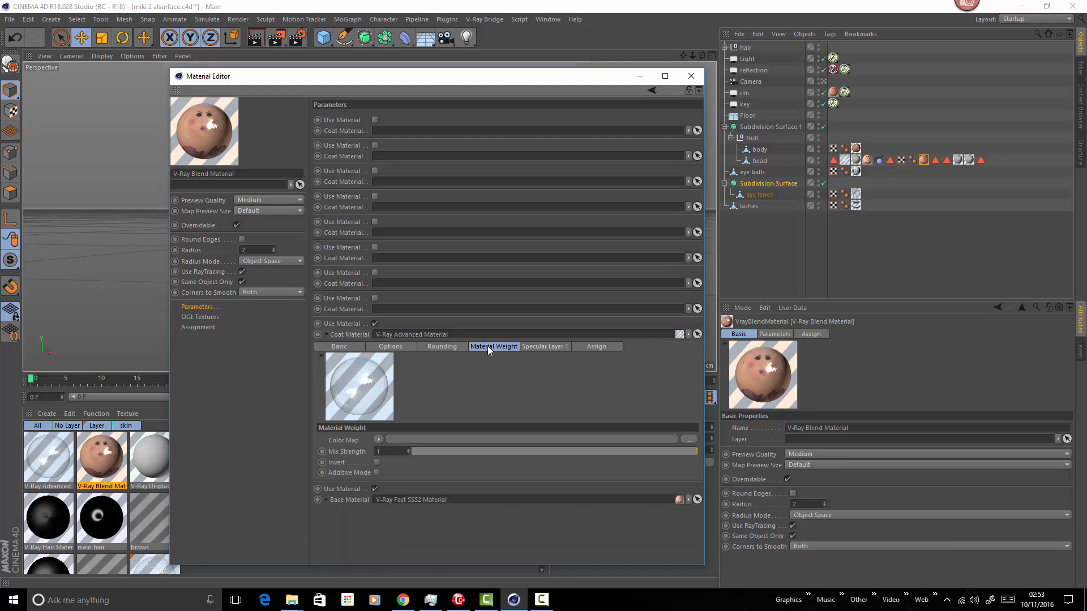
pyautogui.click(530, 451)
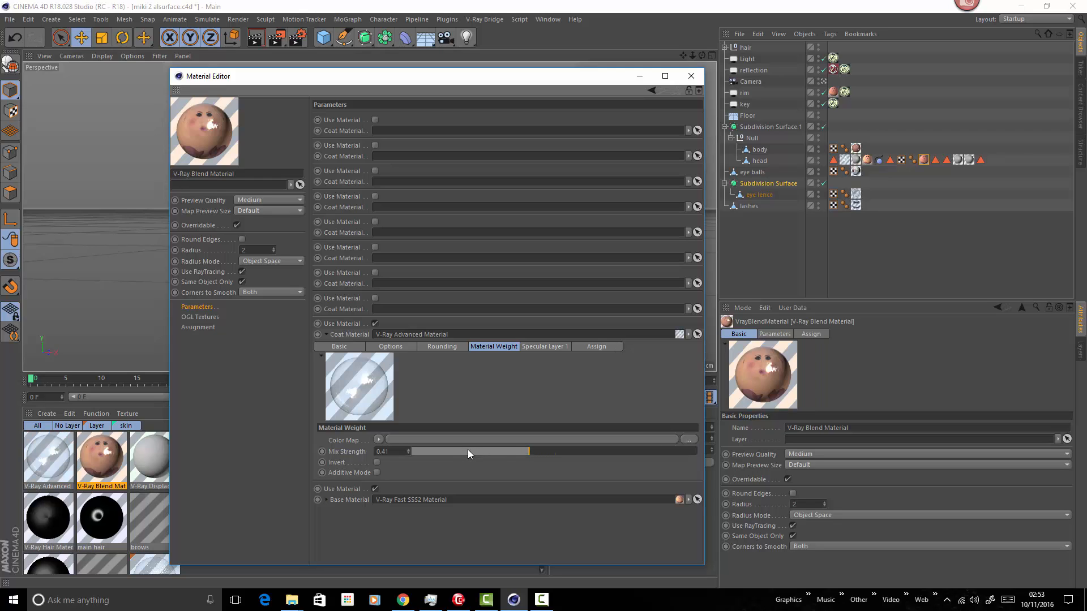
pyautogui.moveTo(468, 450); pyautogui.dragTo(756, 447)
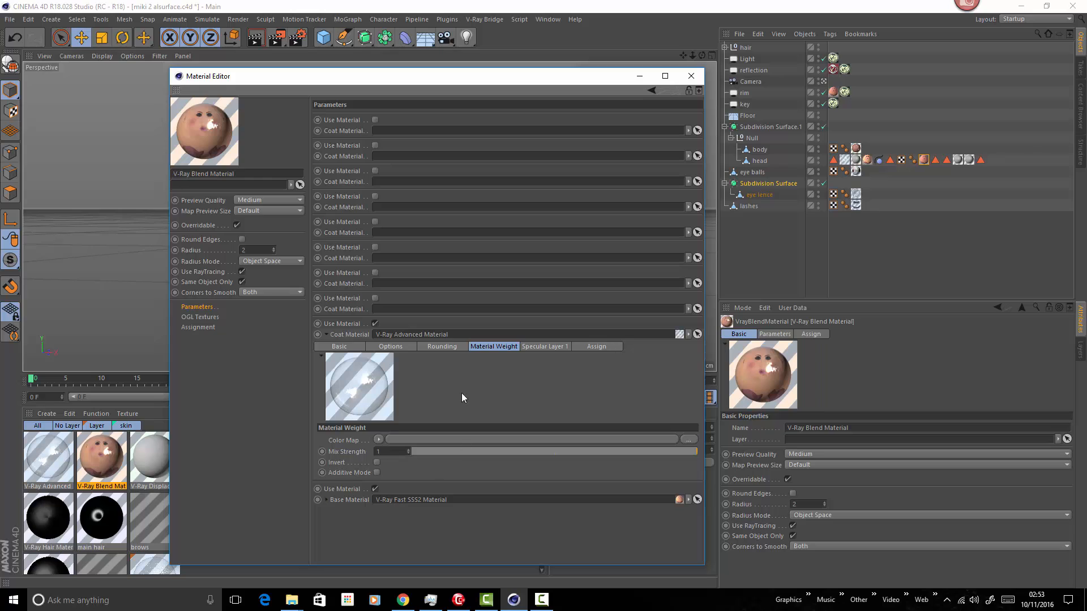
pyautogui.click(430, 452)
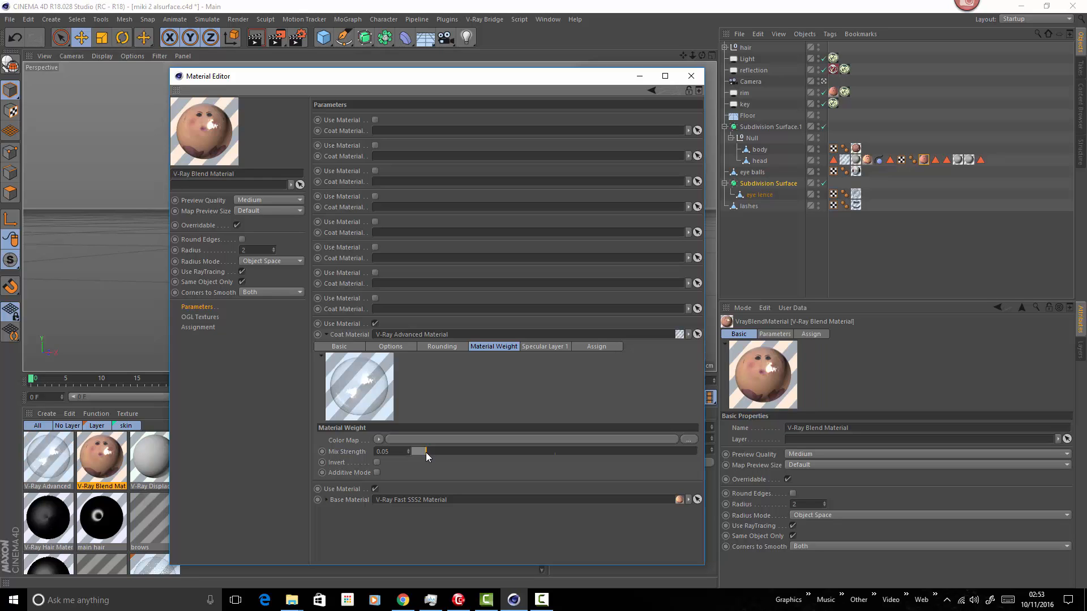
pyautogui.moveTo(426, 453); pyautogui.dragTo(757, 449)
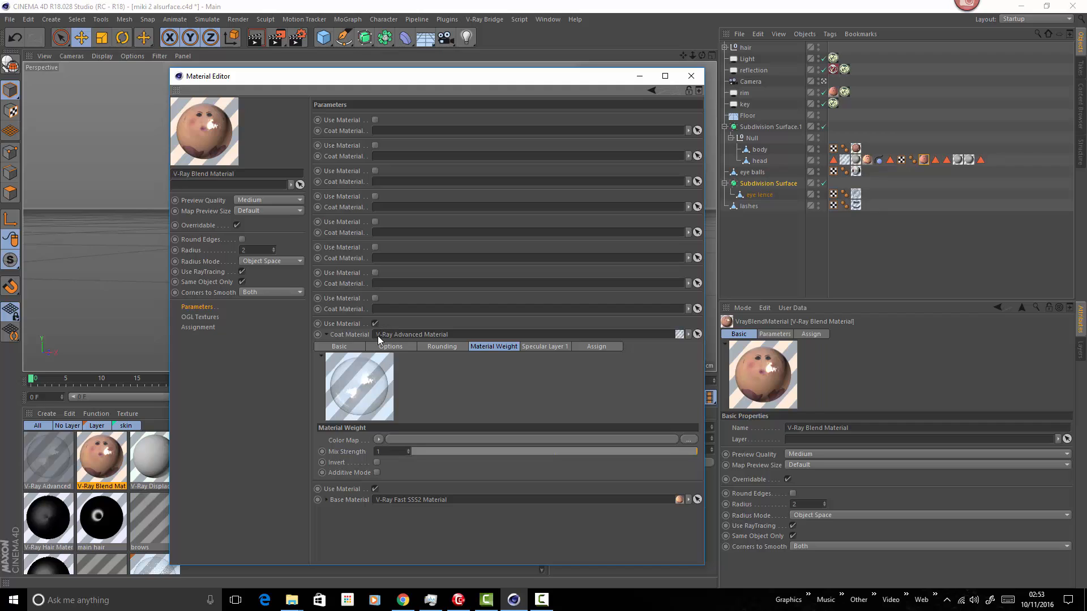
pyautogui.click(325, 335)
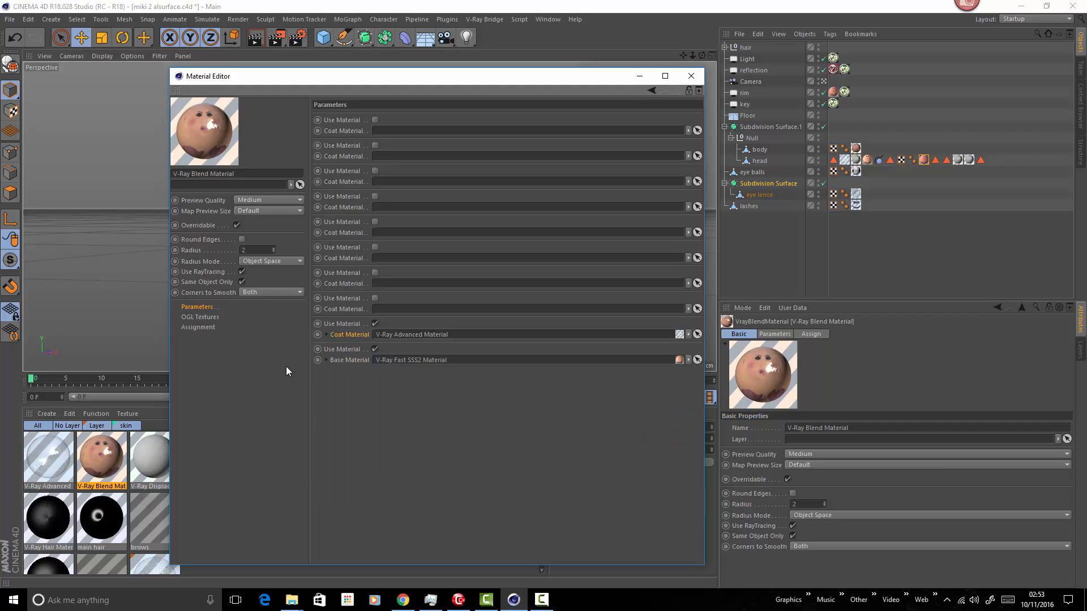
# Open the V-Ray Advanced Material in the Material Editor and lock the attribute display to it
pyautogui.doubleClick(50, 450)
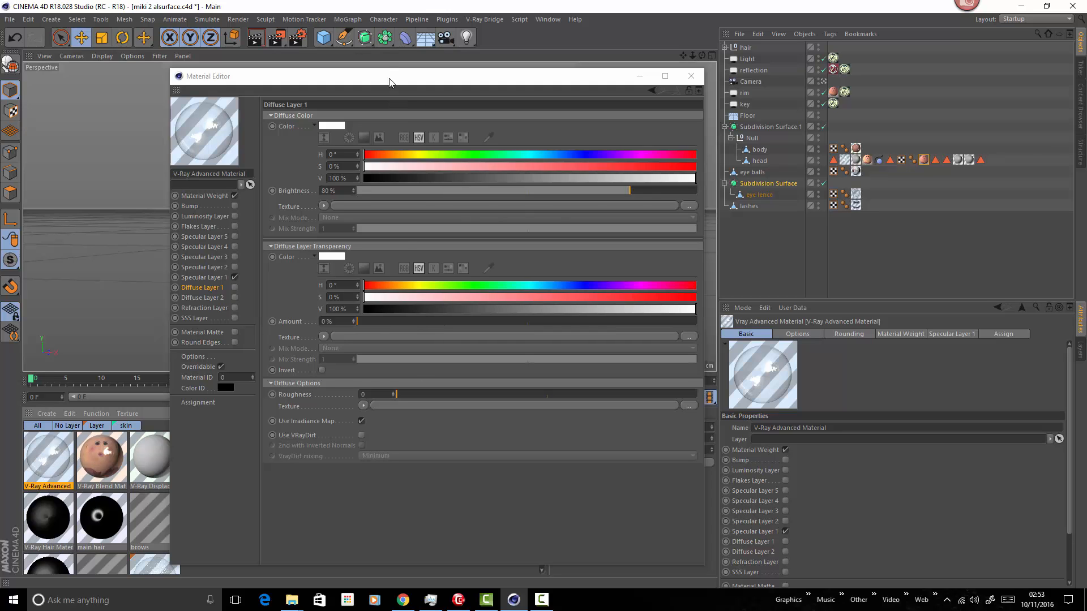
pyautogui.moveTo(389, 83); pyautogui.dragTo(496, 103)
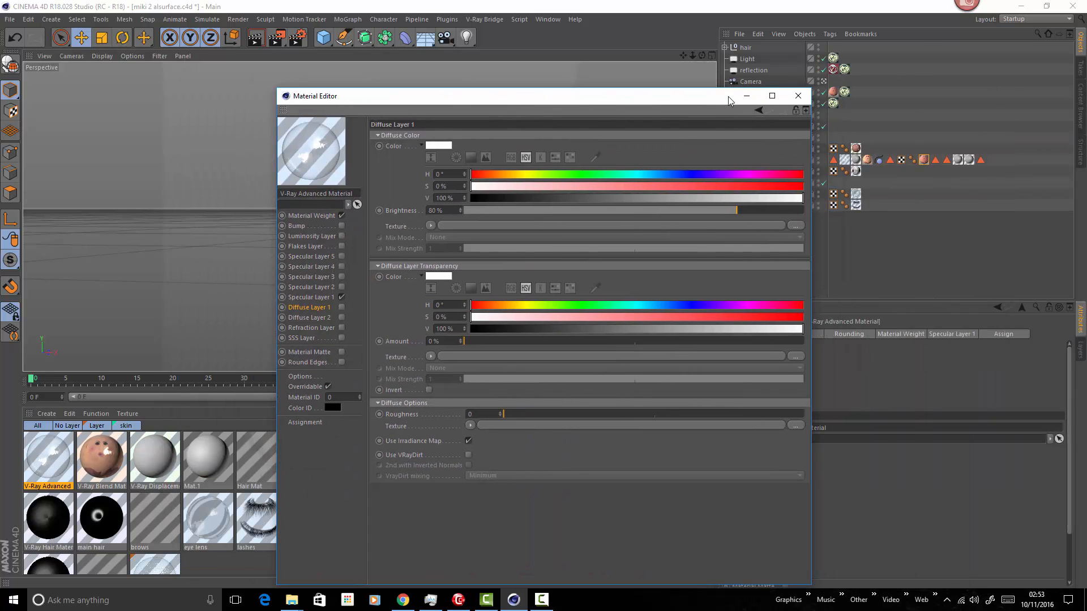
pyautogui.click(796, 96)
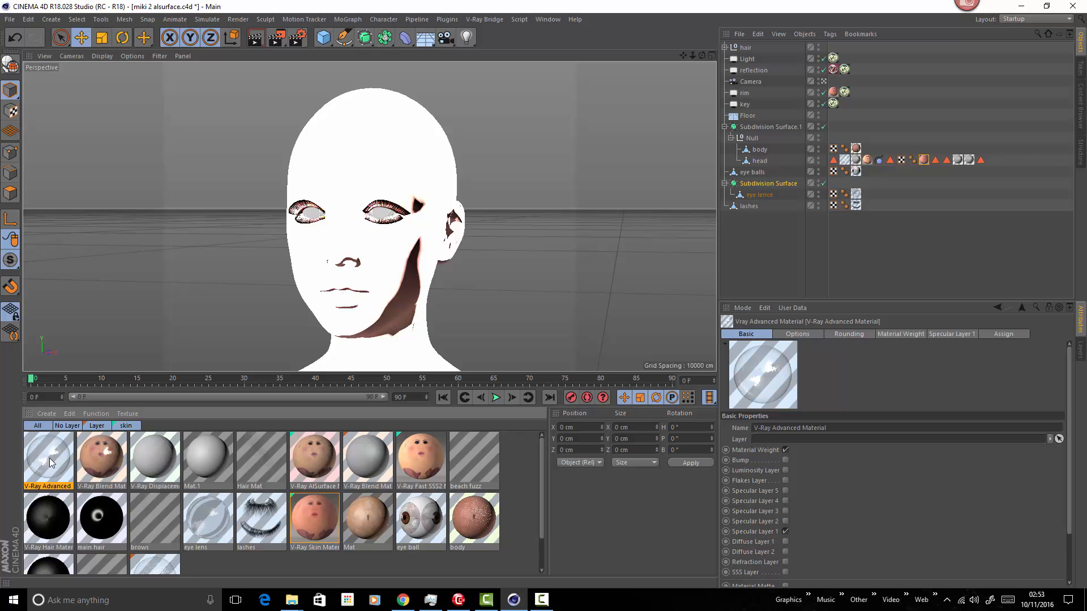
pyautogui.doubleClick(49, 459)
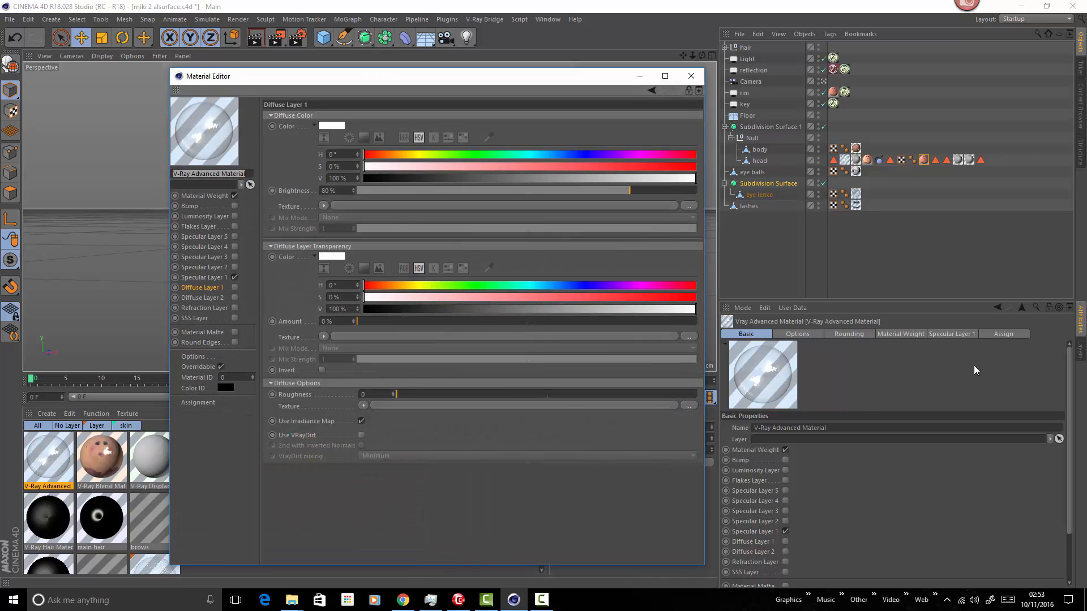
pyautogui.click(1053, 312)
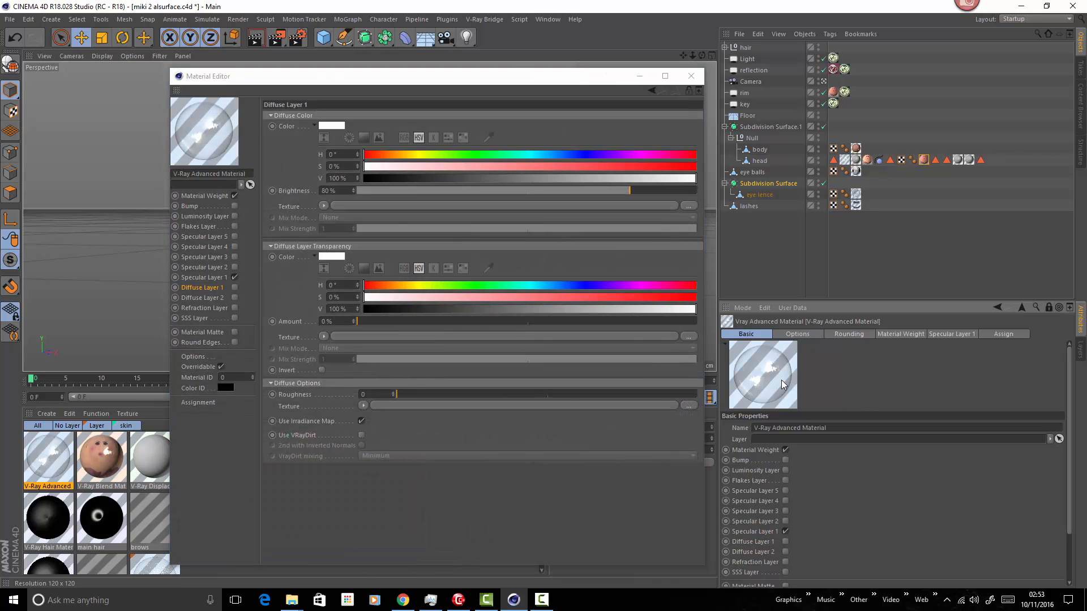
# Show the new V-Ray Blend Material in the editor, change its preview to a V-Ray (GI) scene and close the editor
pyautogui.click(102, 459)
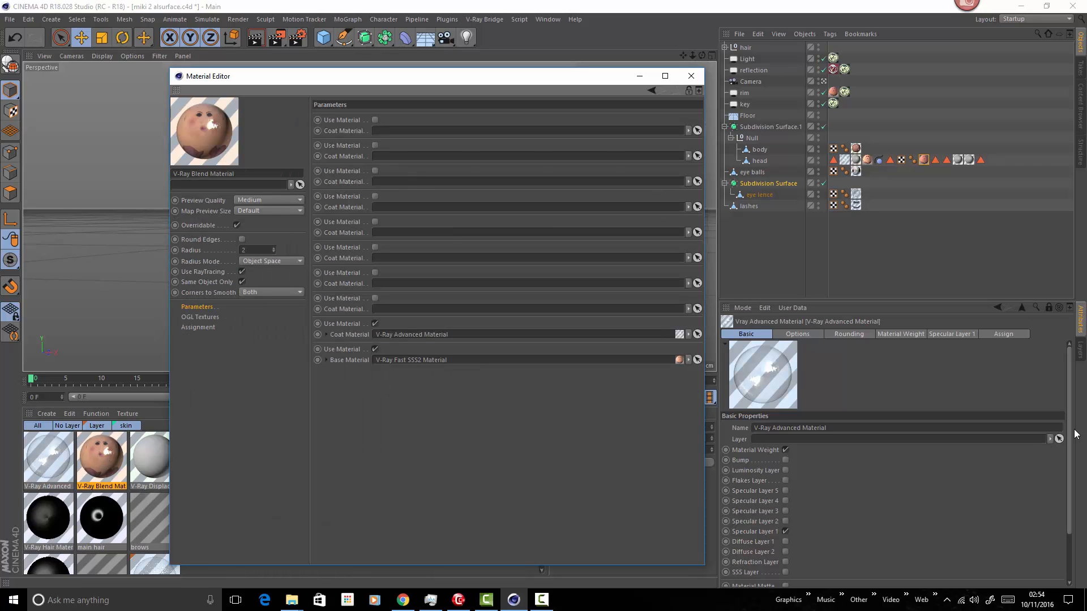
pyautogui.scroll(-2, 886, 497)
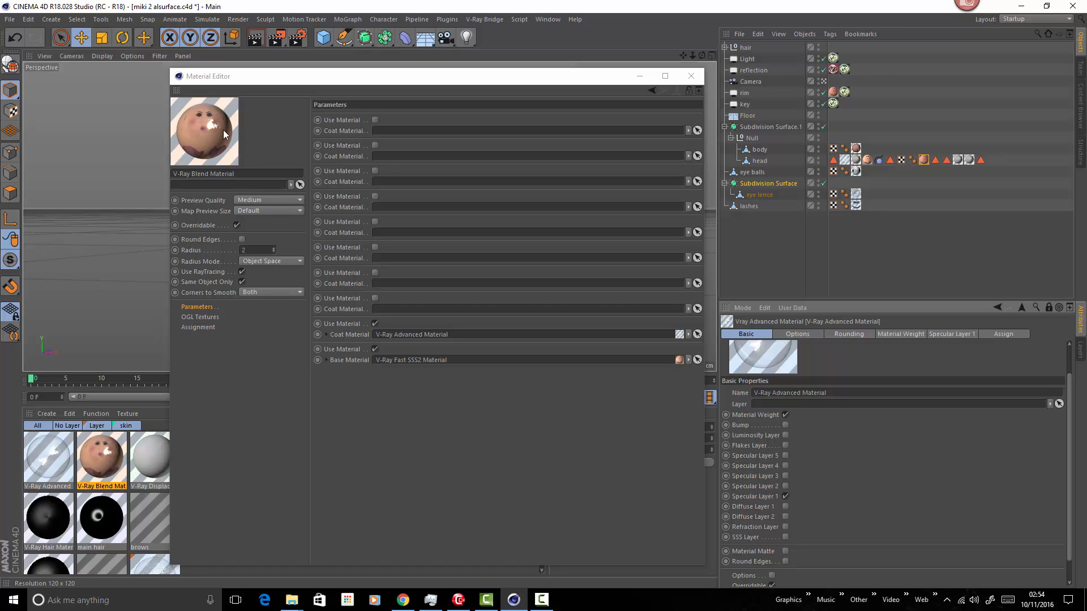
pyautogui.rightClick(204, 128)
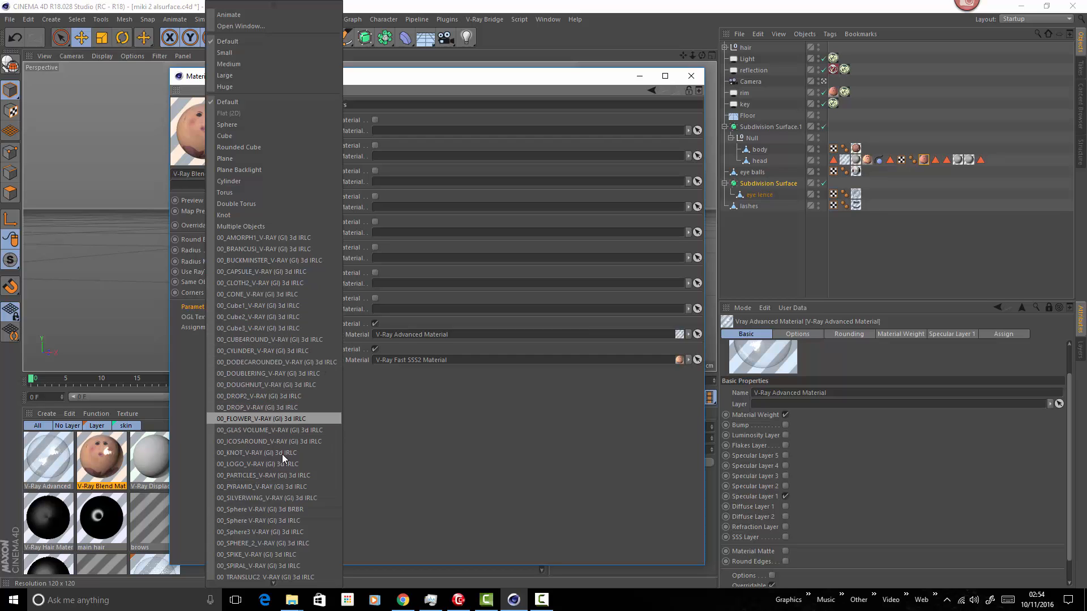
pyautogui.click(309, 517)
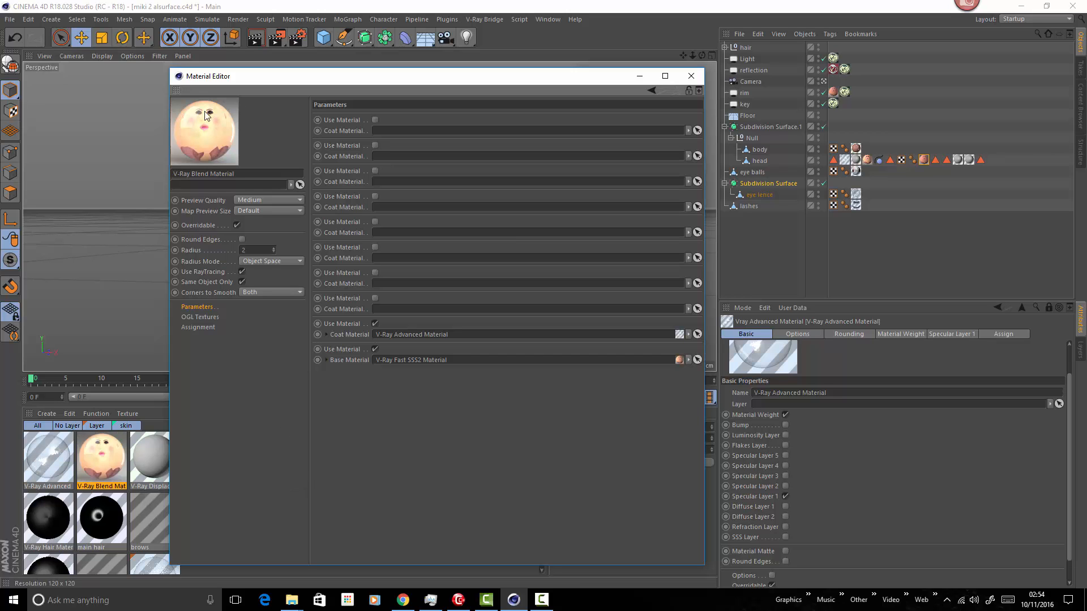
pyautogui.click(689, 76)
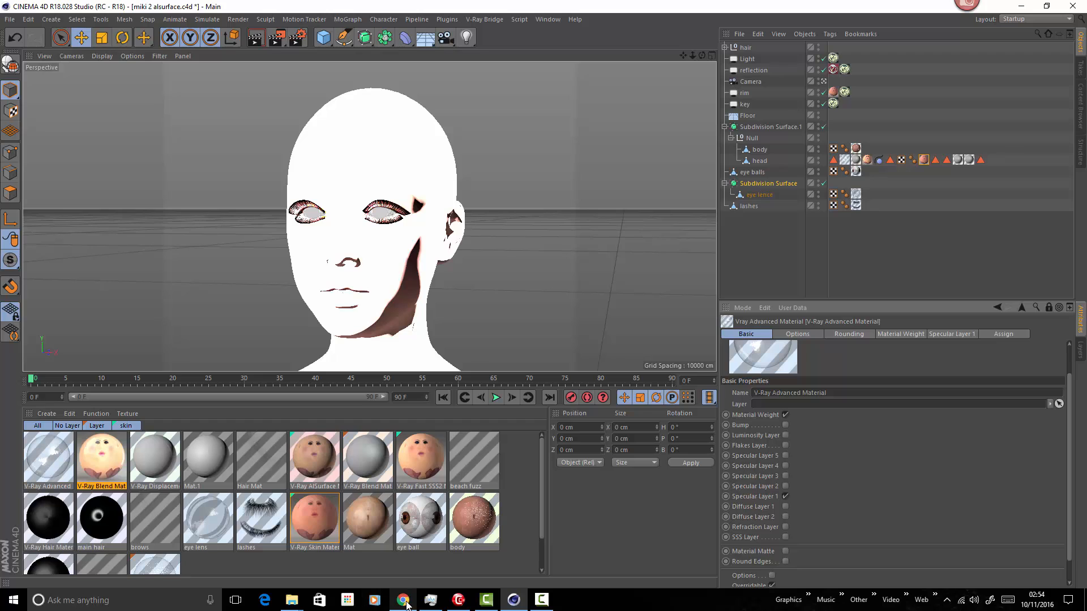
# View the head's last V-Ray Blend Material in a separate, enlarged Attributes window, then the project settings, and close it
pyautogui.click(959, 161)
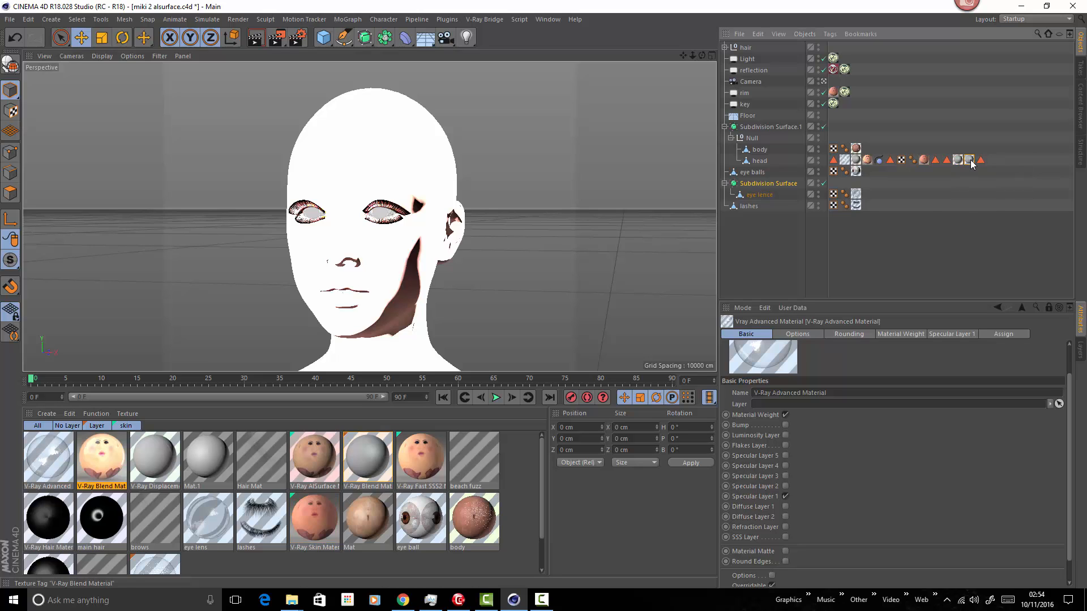
pyautogui.doubleClick(970, 160)
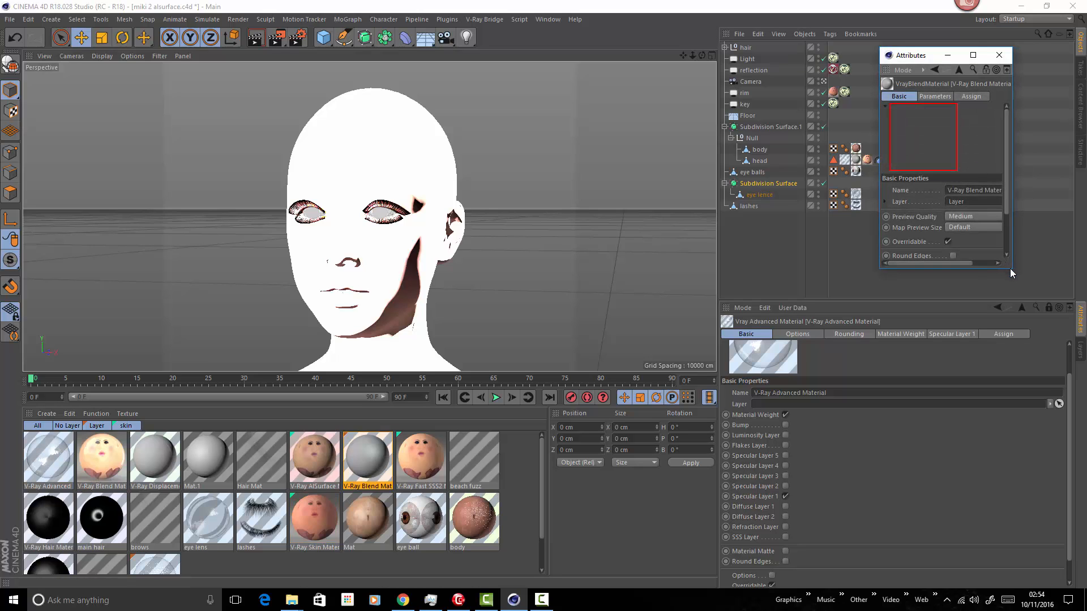
pyautogui.moveTo(1011, 269); pyautogui.dragTo(1050, 358)
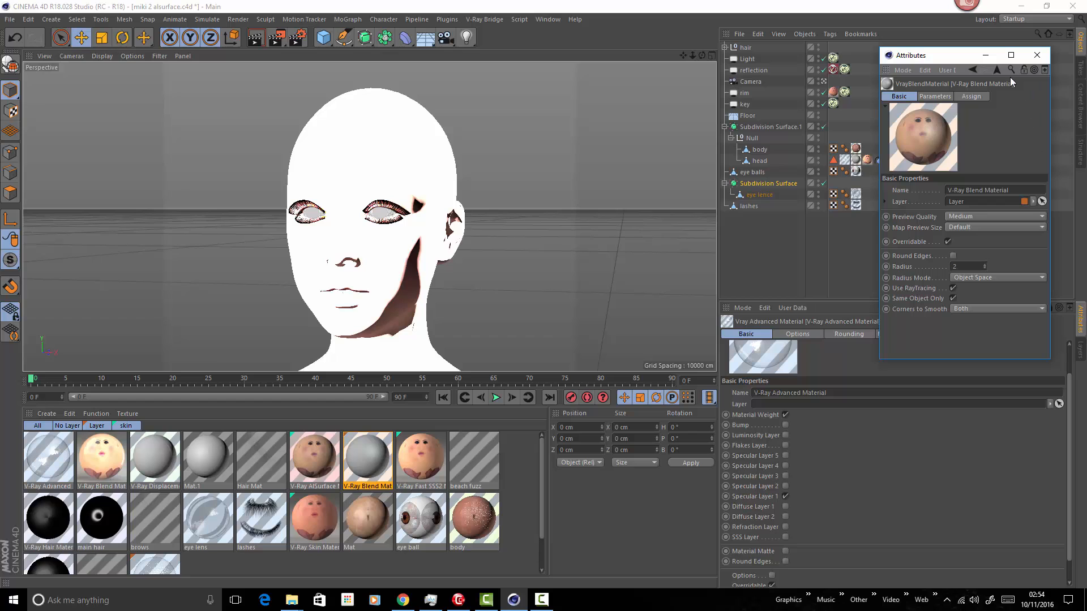
pyautogui.moveTo(967, 55); pyautogui.dragTo(382, 85)
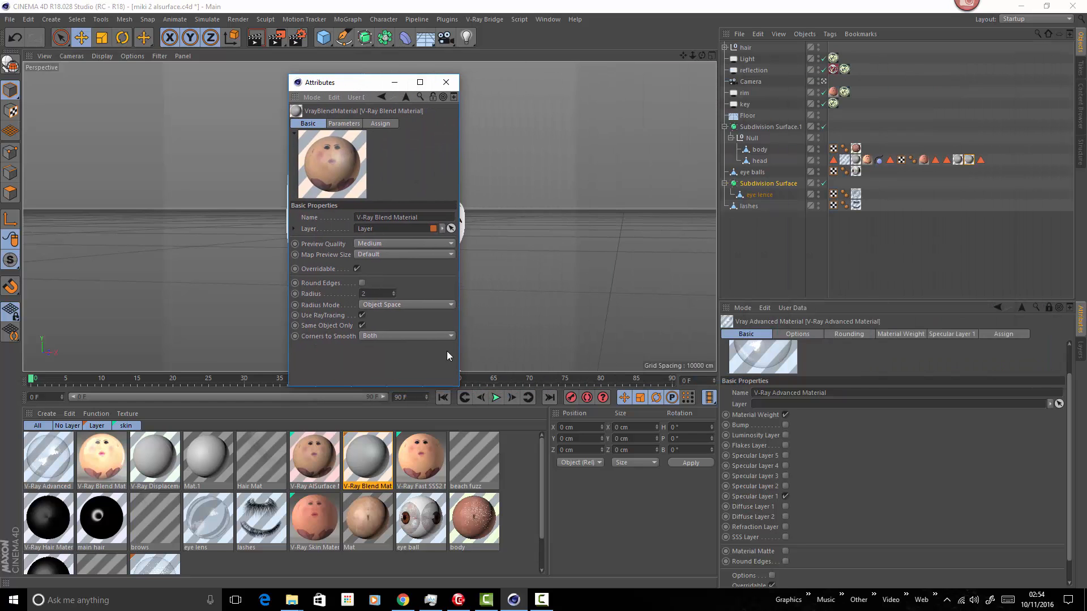
pyautogui.moveTo(455, 388); pyautogui.dragTo(765, 486)
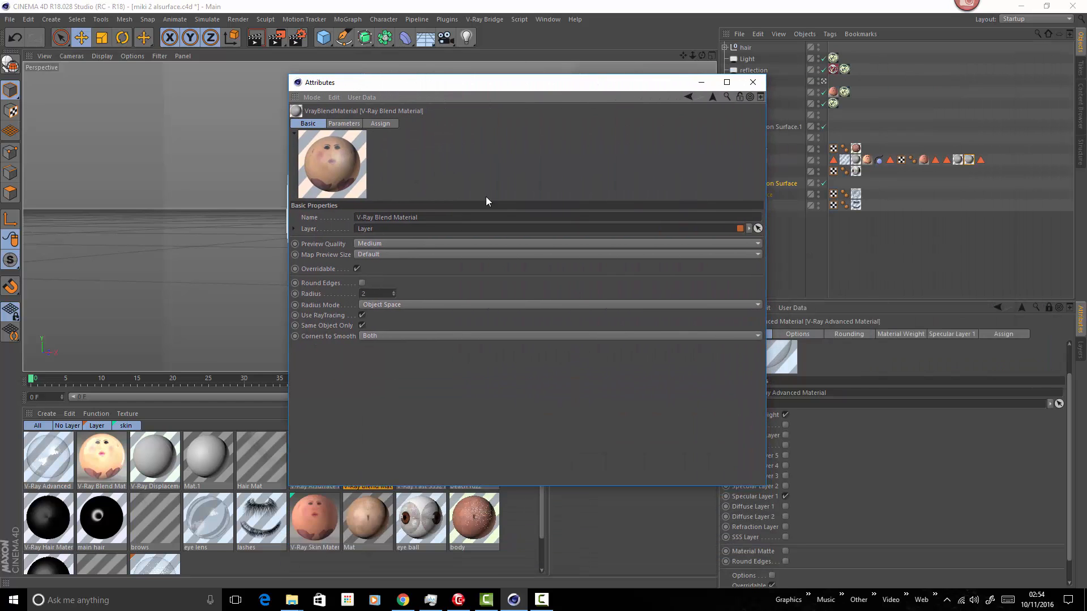
pyautogui.click(713, 96)
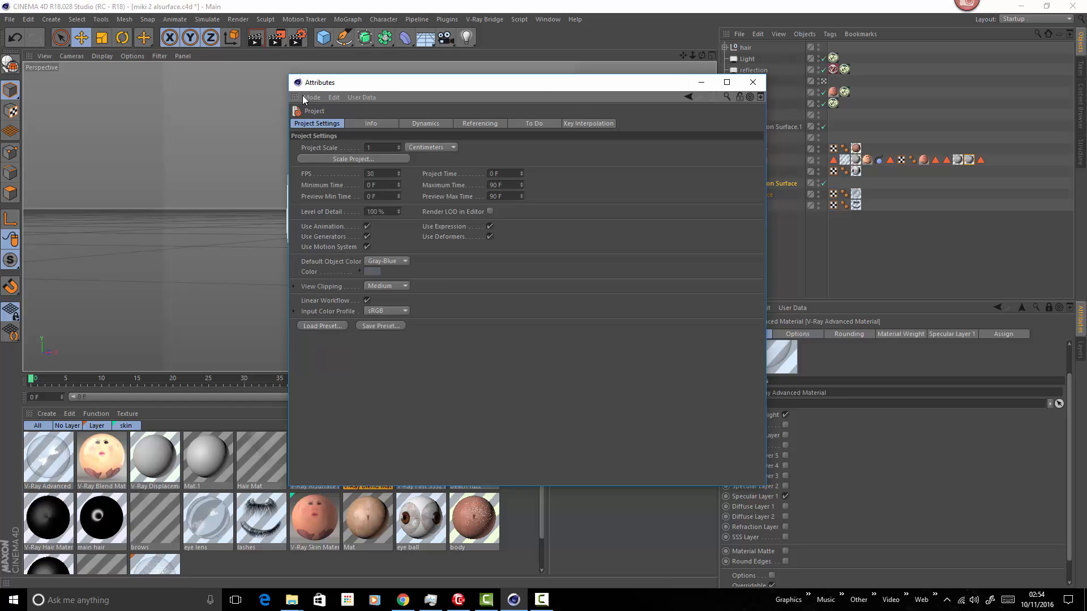
pyautogui.click(749, 83)
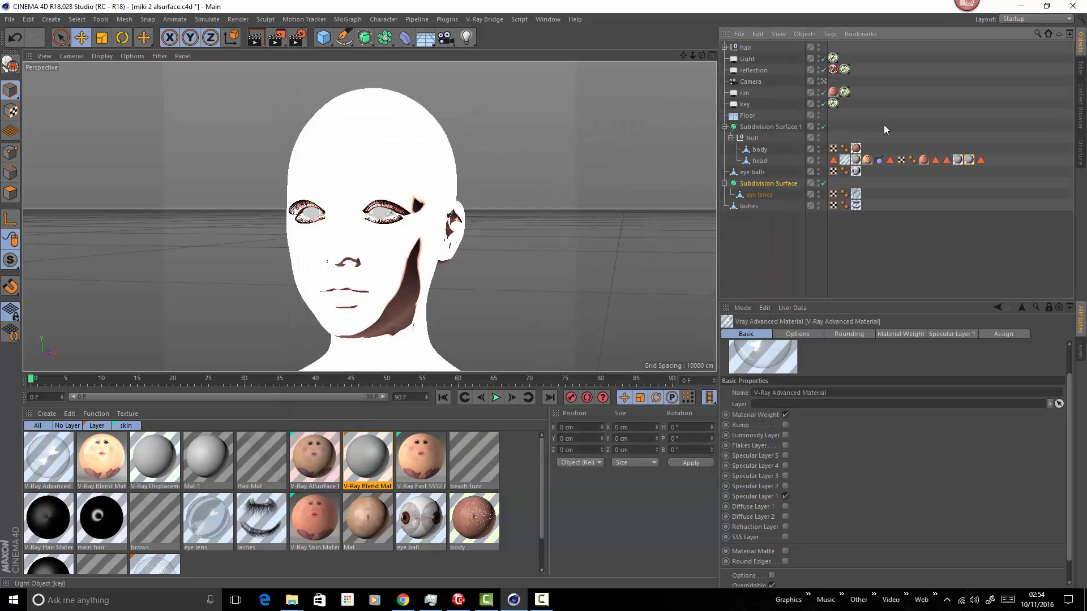
# Reopen the head's last V-Ray Blend Material and examine its layer properties and its coat and base material assignments
pyautogui.doubleClick(969, 161)
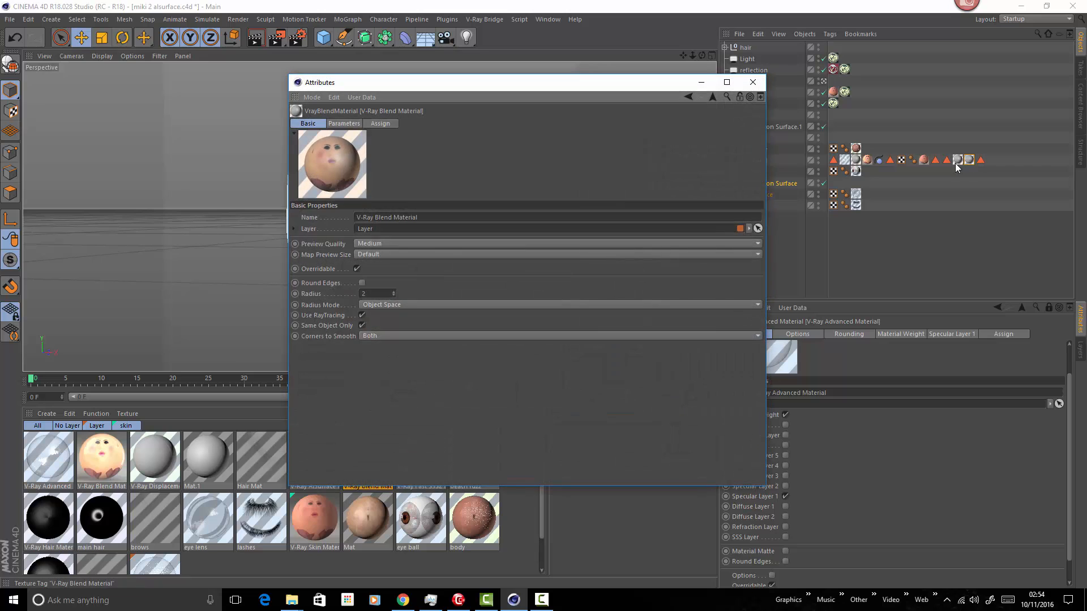
pyautogui.click(294, 228)
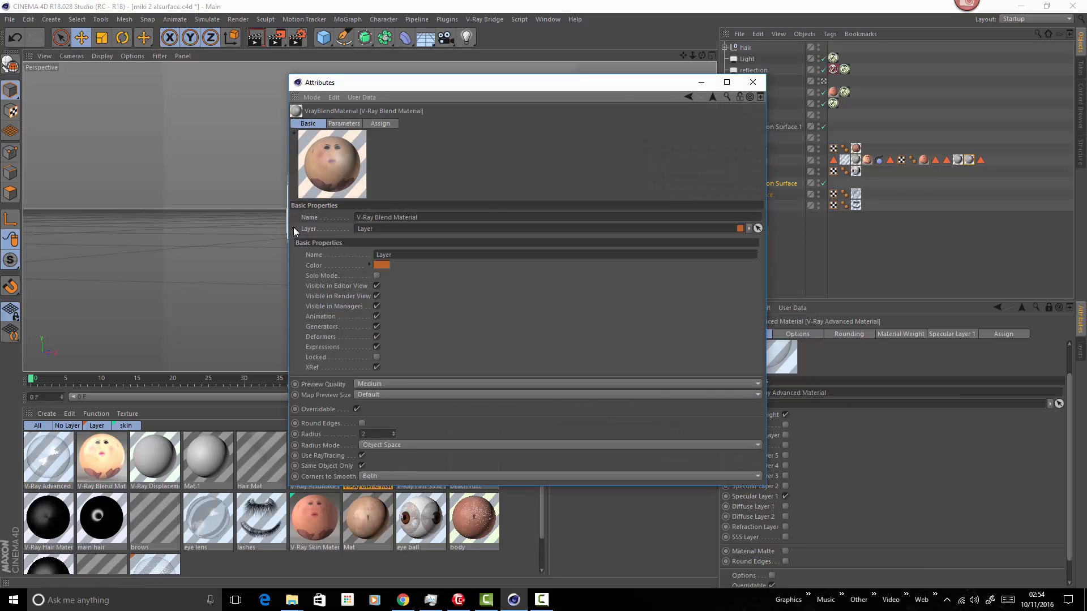
pyautogui.click(293, 228)
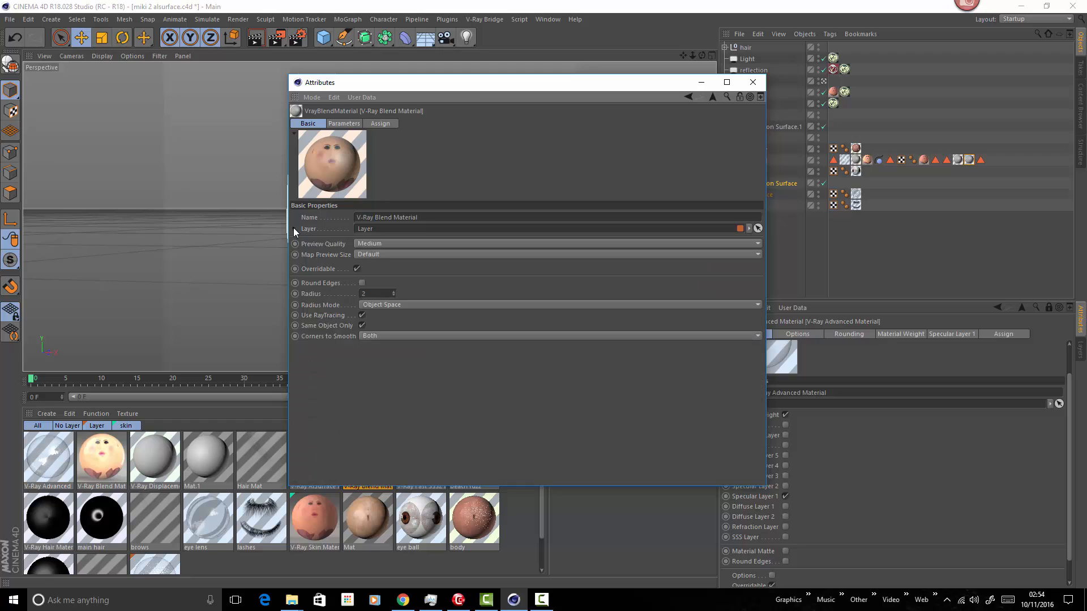
pyautogui.click(344, 124)
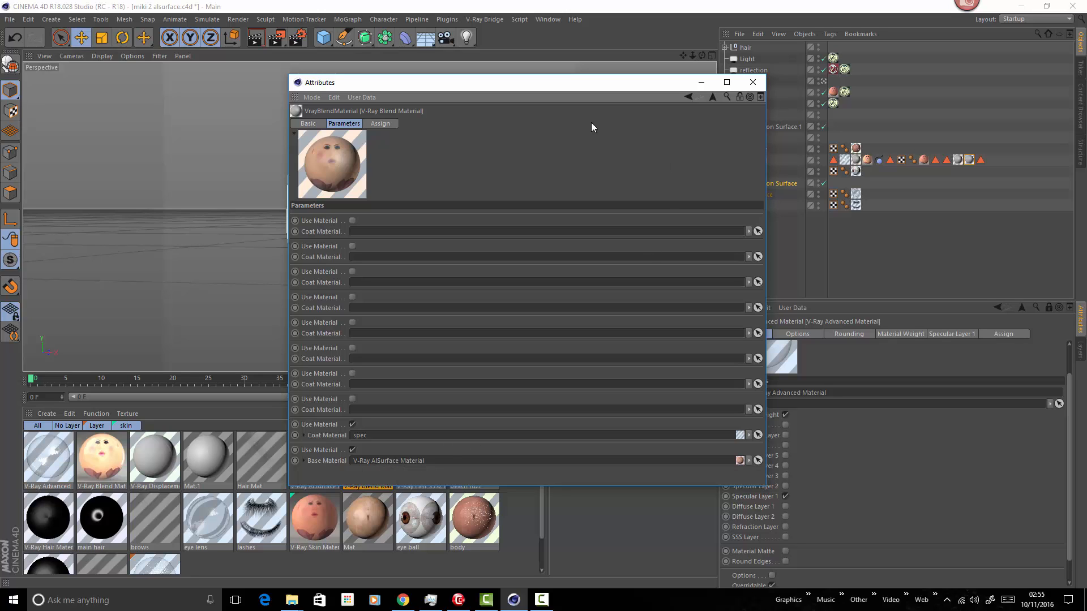
pyautogui.click(752, 82)
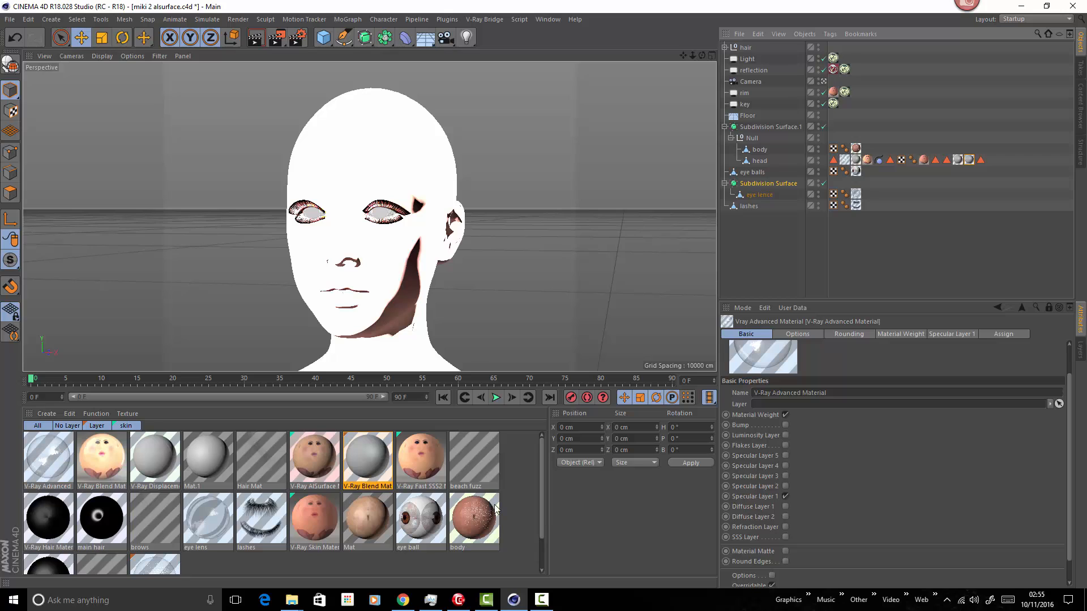
# Show only the skin layer's materials and recheck the parameters of the head's last V-Ray Blend Material
pyautogui.click(133, 428)
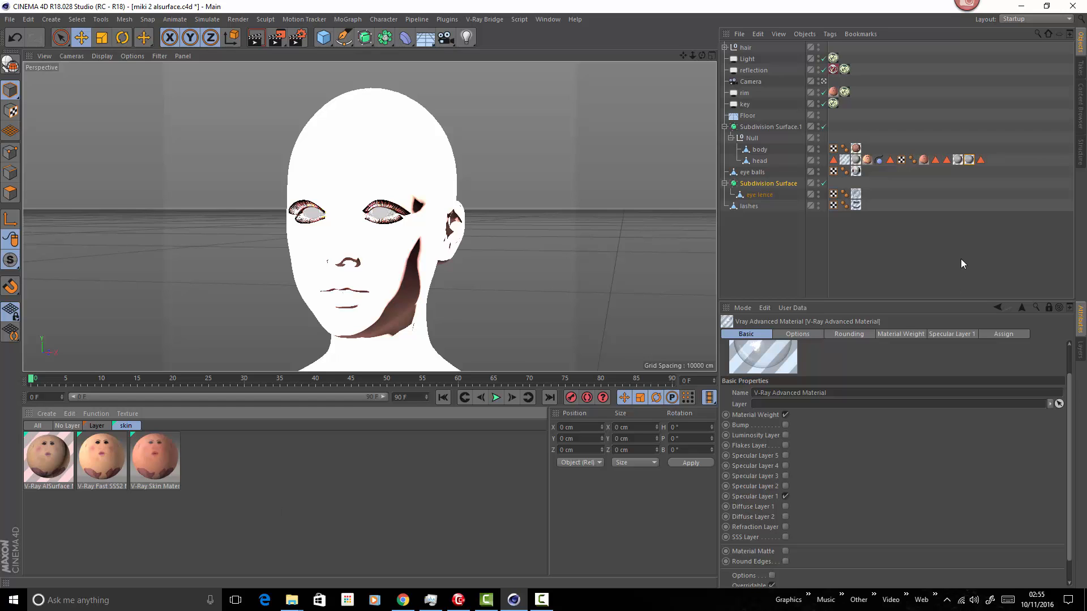
pyautogui.doubleClick(971, 161)
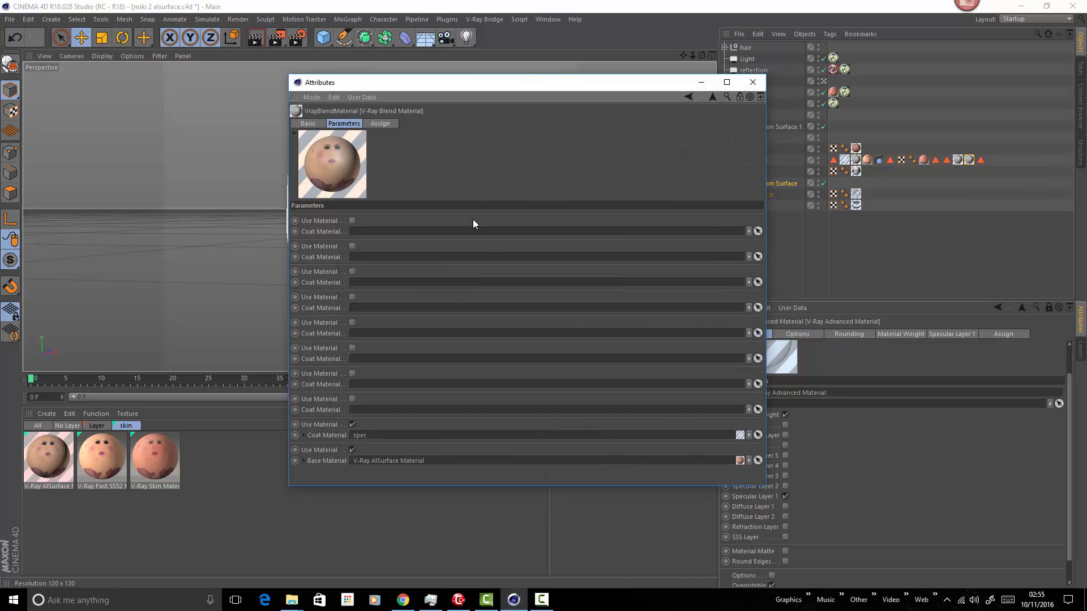
pyautogui.click(753, 82)
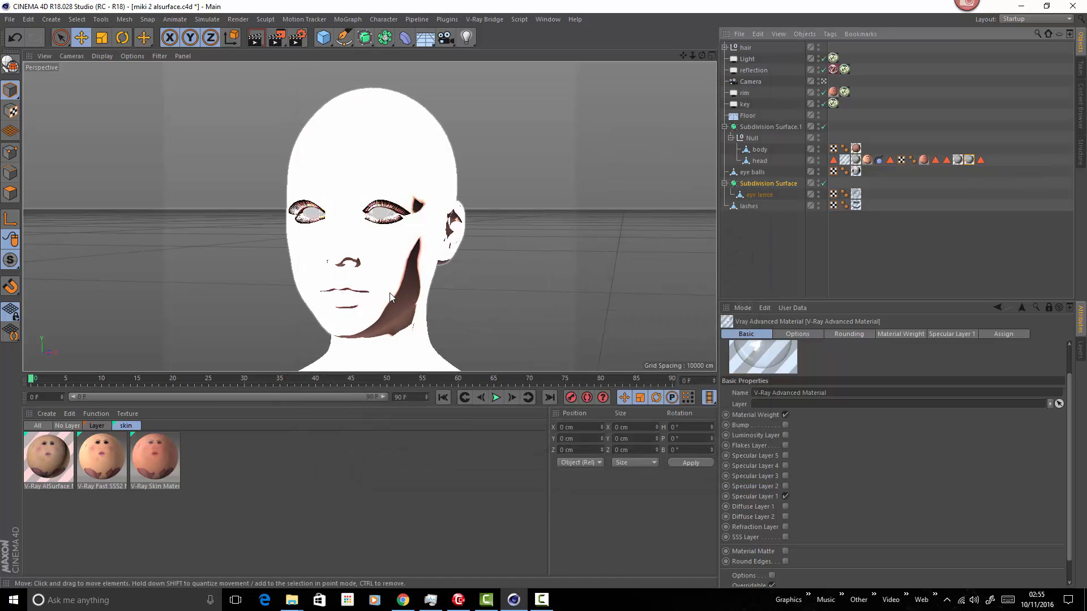
# Render the perspective view to preview the head's skin, and leave the render
pyautogui.click(256, 39)
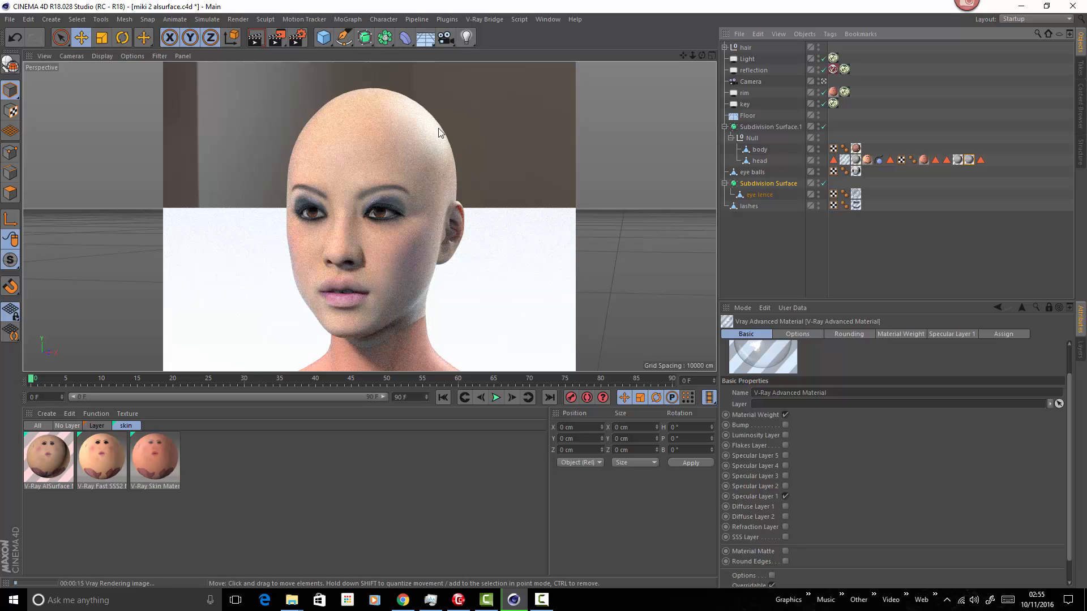
pyautogui.click(416, 487)
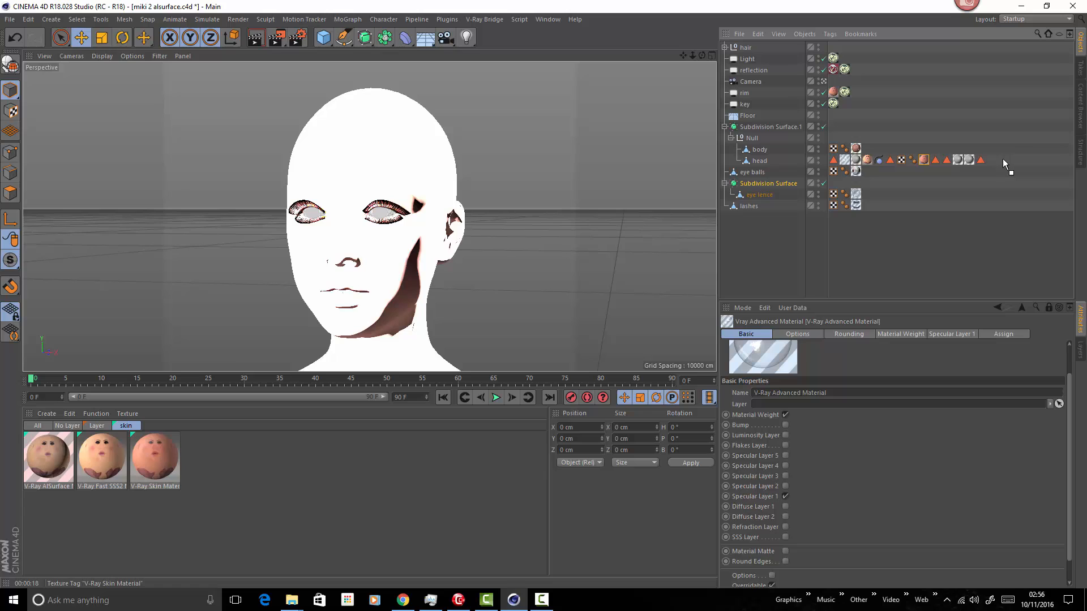
# Move the V-Ray Skin Material tag from the head to the body, and undo the move
pyautogui.moveTo(924, 160); pyautogui.dragTo(866, 148)
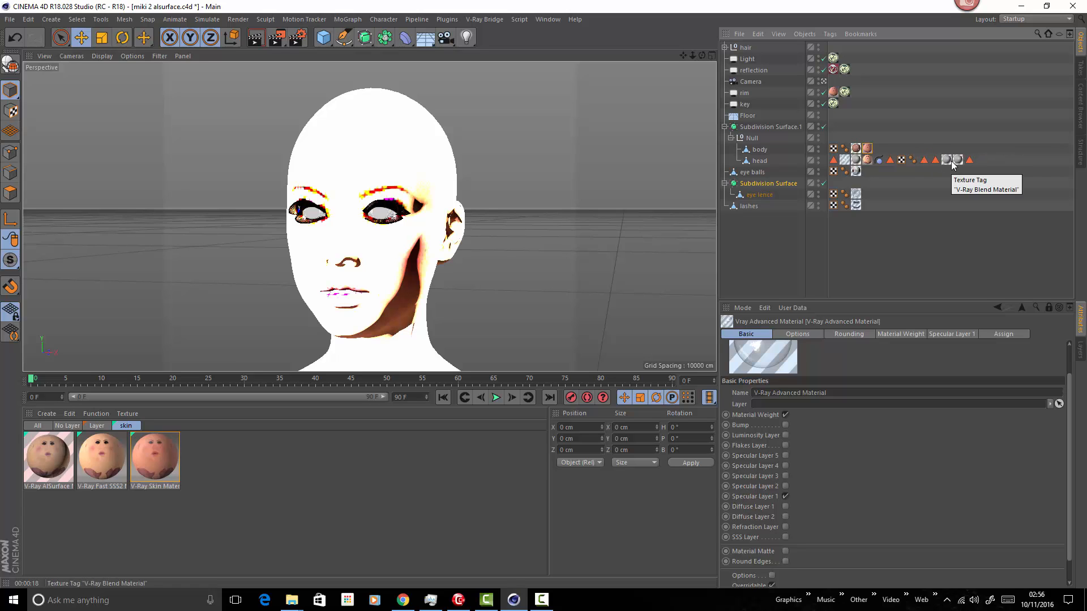
pyautogui.hotkey('ctrl', 'z')
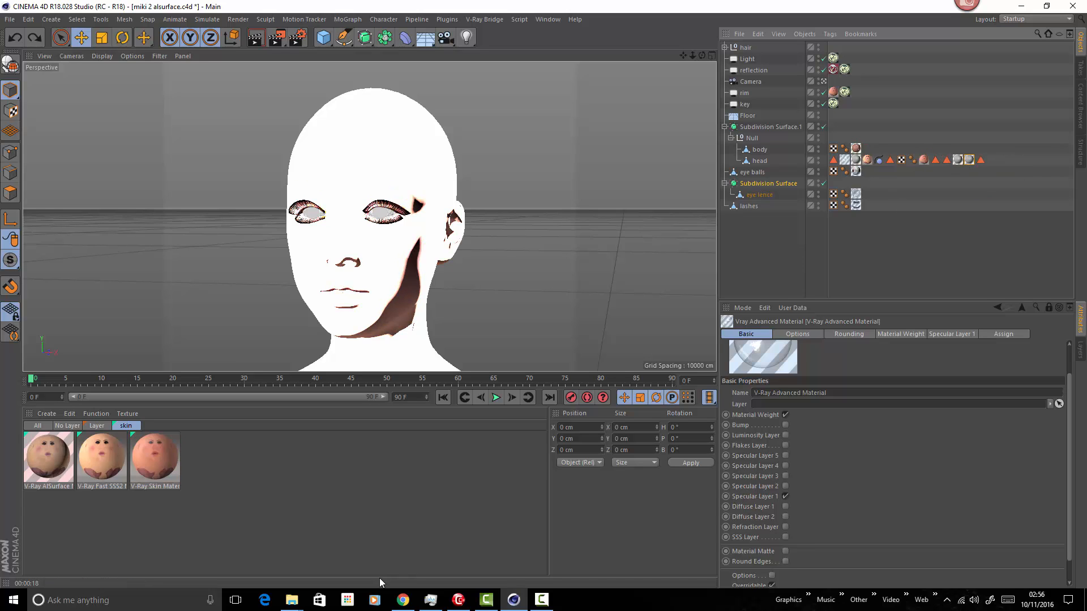
# Switch to the C4D Cafe forum topic in Chrome and view the enlarged SSS2 and skin shader comparison image
pyautogui.click(404, 602)
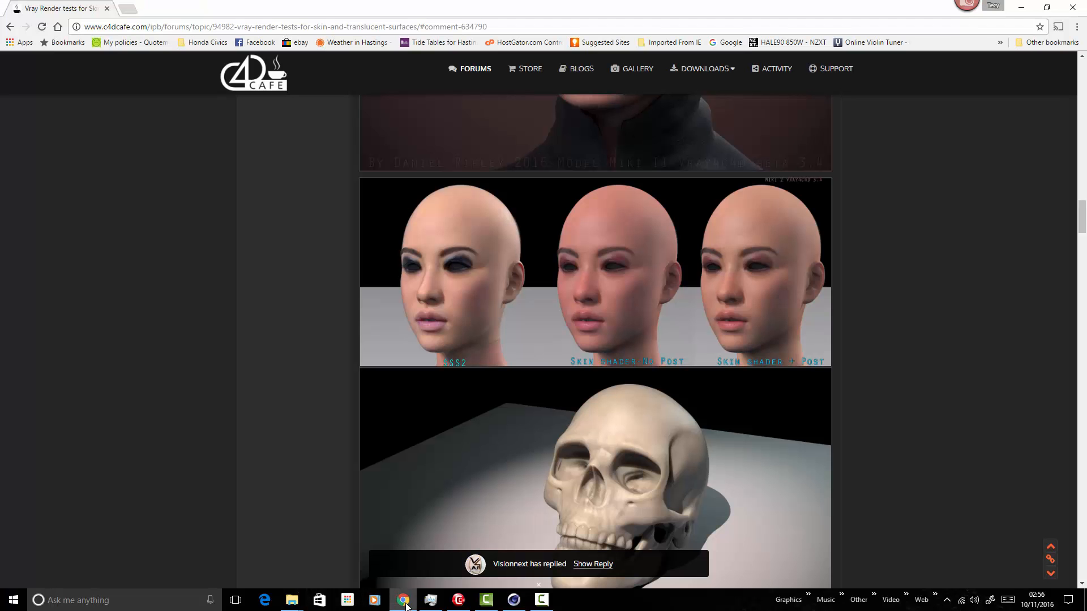
pyautogui.click(612, 290)
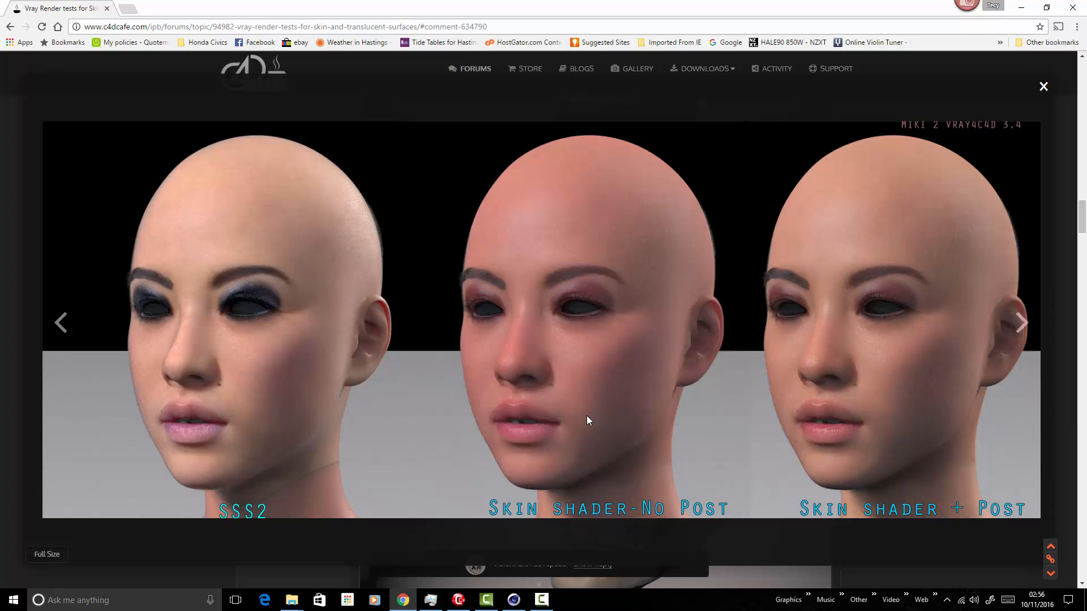
pyautogui.click(1042, 87)
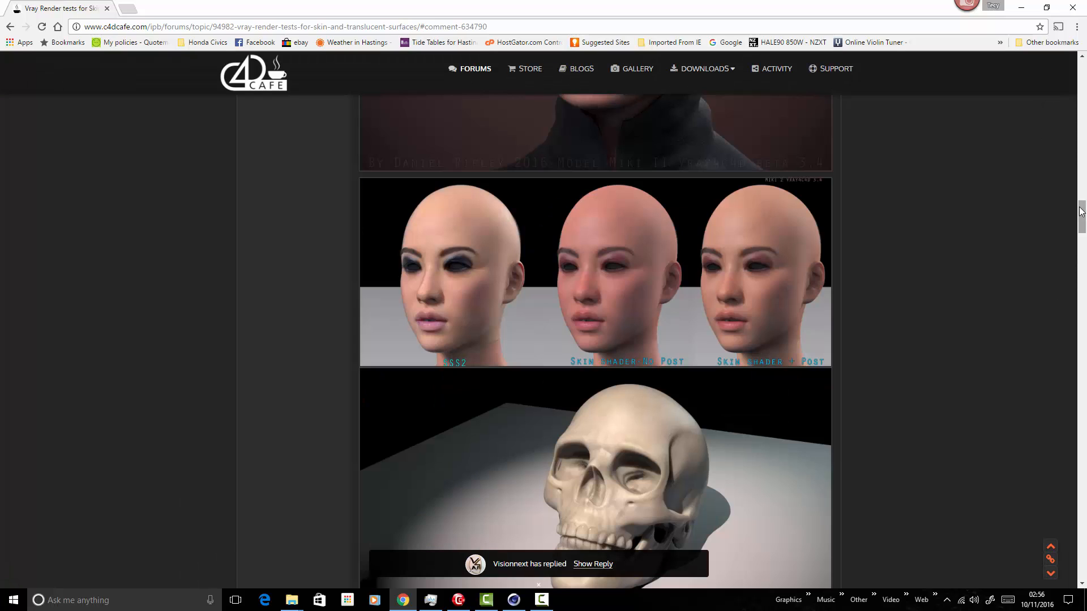
# Enlarge the forum topic's V-Ray skin control map image showing blotches, veins and red tint areas
pyautogui.moveTo(1081, 211); pyautogui.dragTo(1081, 187)
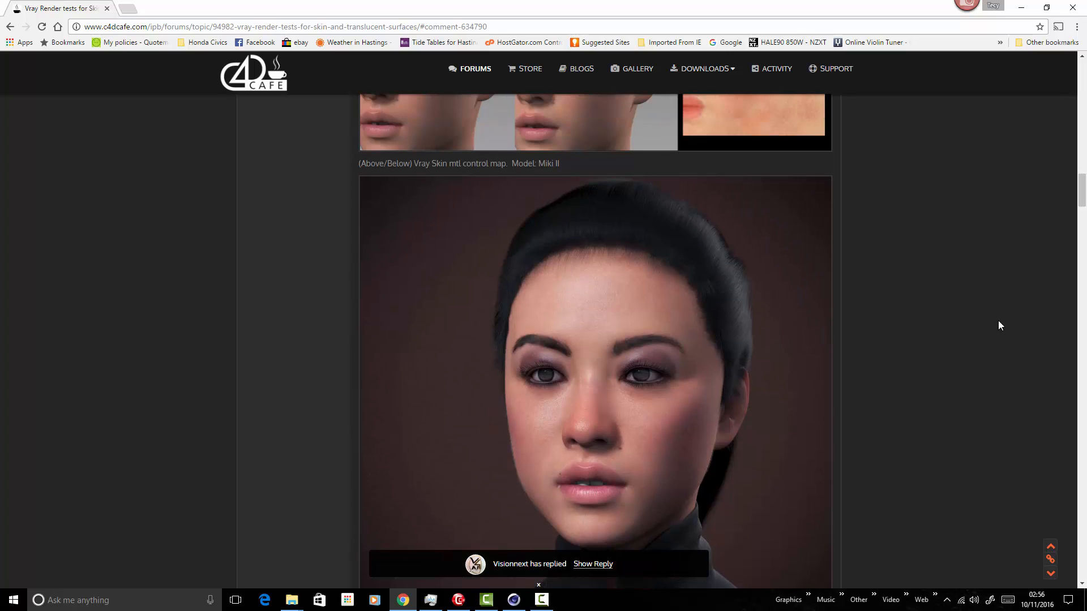
pyautogui.moveTo(1082, 202); pyautogui.dragTo(1083, 183)
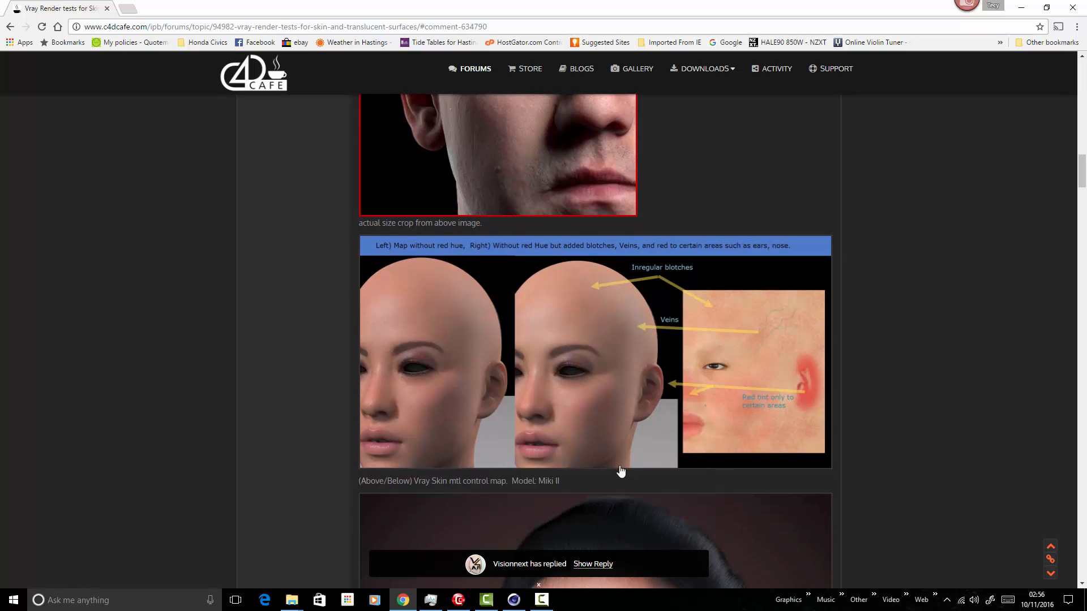
pyautogui.click(579, 389)
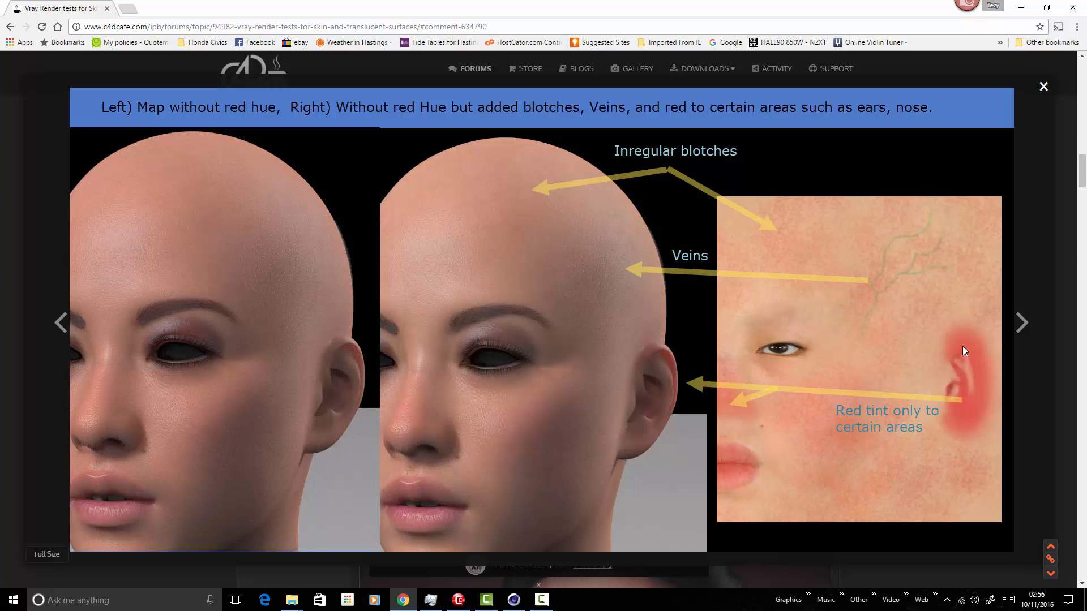
# Close the enlarged control map image and view the dark-haired Miki II portrait render further along the forum topic
pyautogui.click(1044, 86)
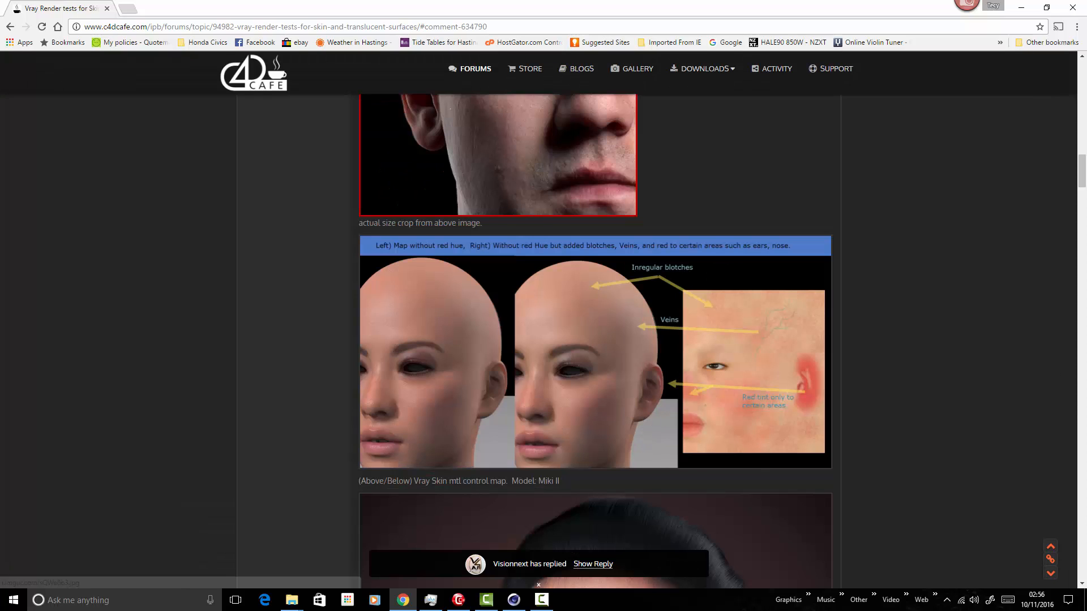
pyautogui.moveTo(1082, 172); pyautogui.dragTo(1083, 191)
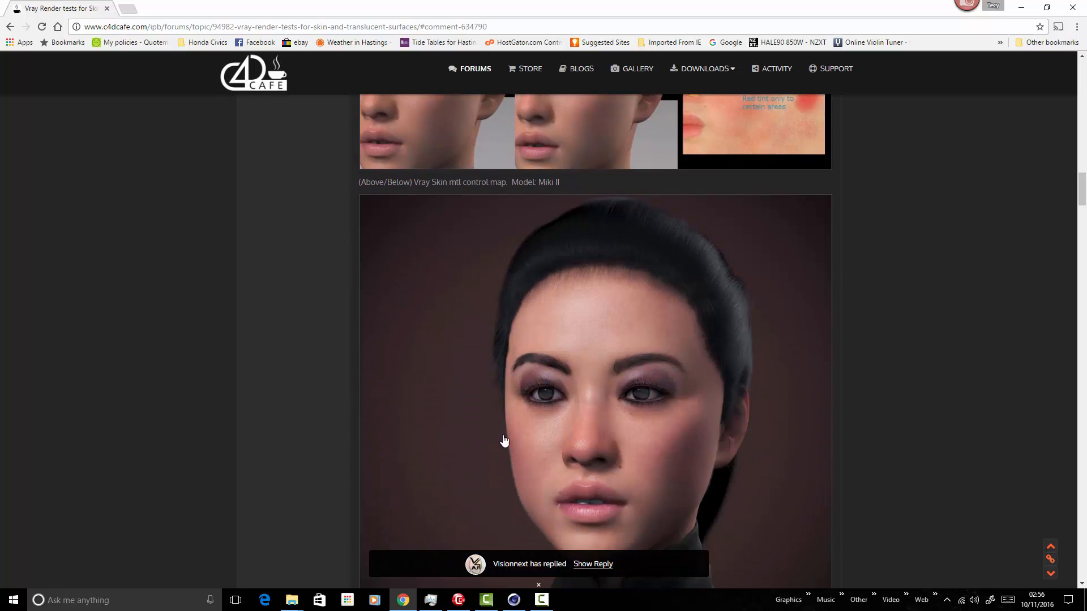
# Switch to Cinema 4D and review the V-Ray Fast SSS2 material's scatter, options and bump map settings with the Specular Layer section collapsed
pyautogui.click(514, 600)
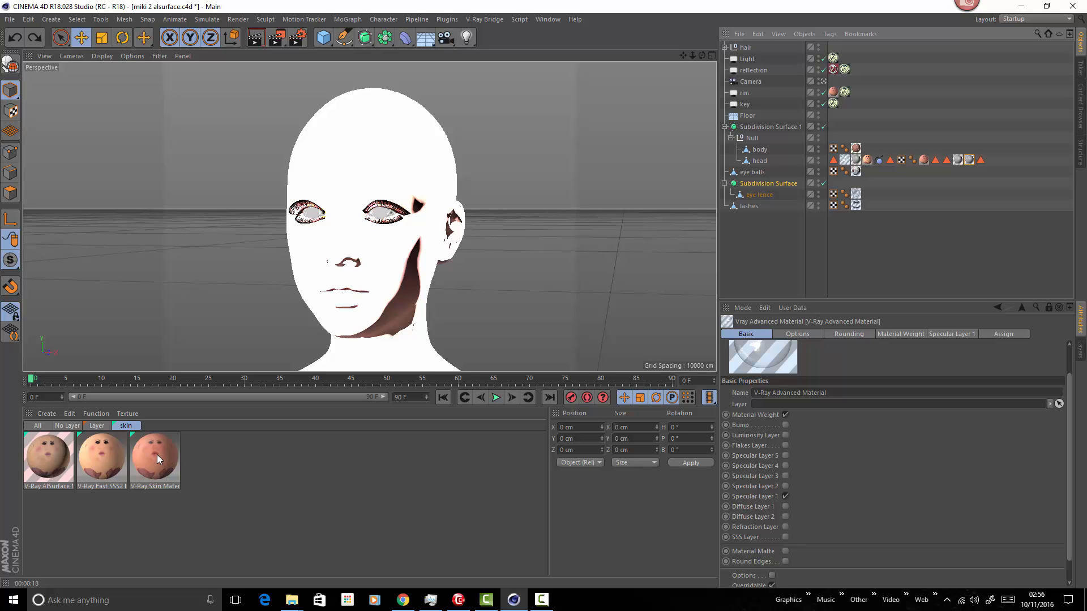
pyautogui.doubleClick(120, 454)
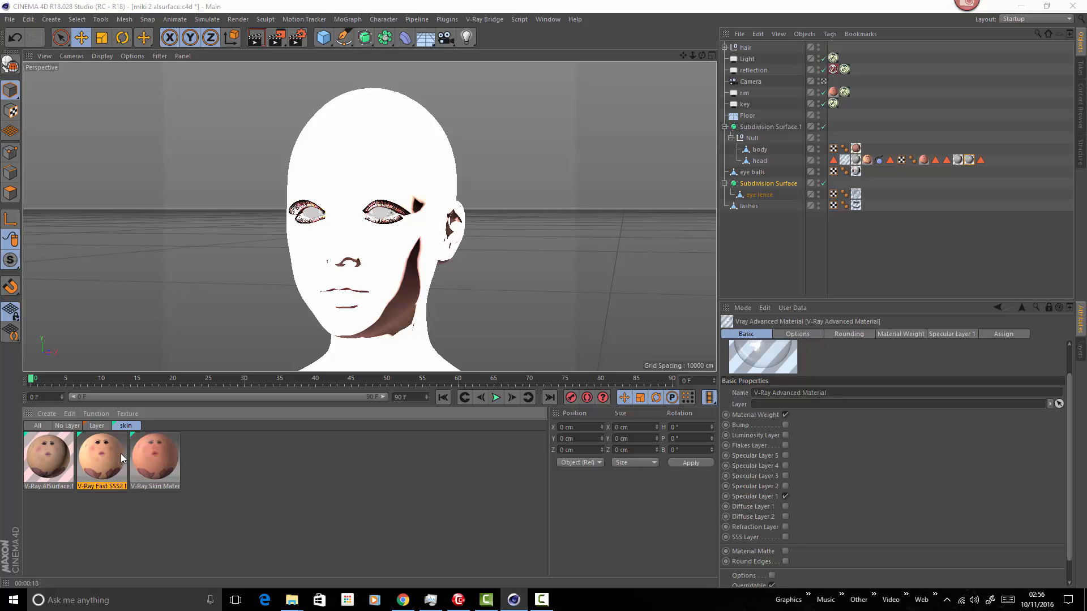
pyautogui.moveTo(701, 265); pyautogui.dragTo(711, 380)
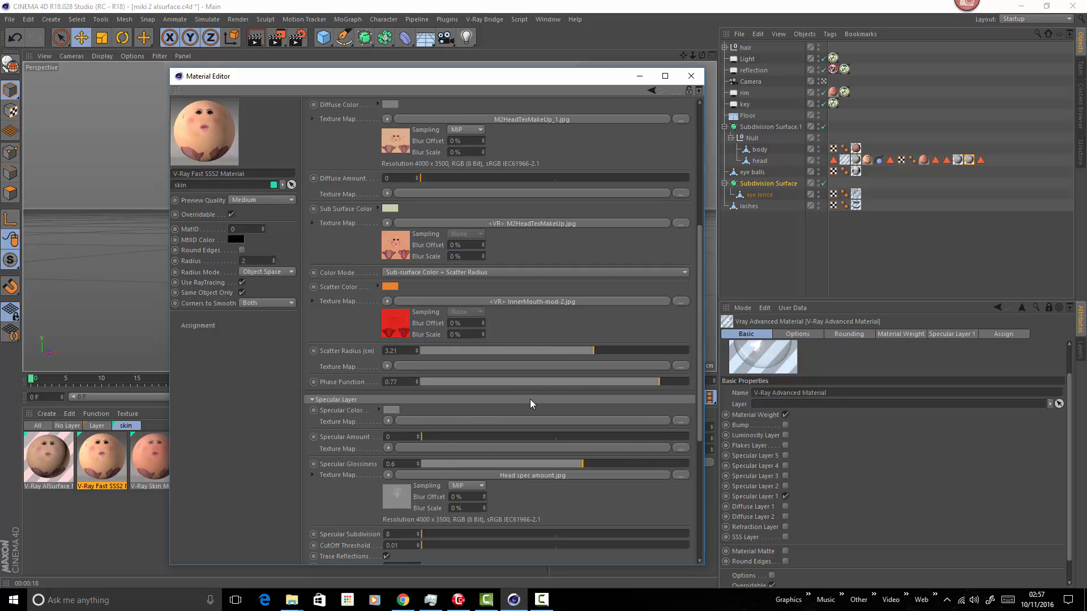
pyautogui.click(312, 400)
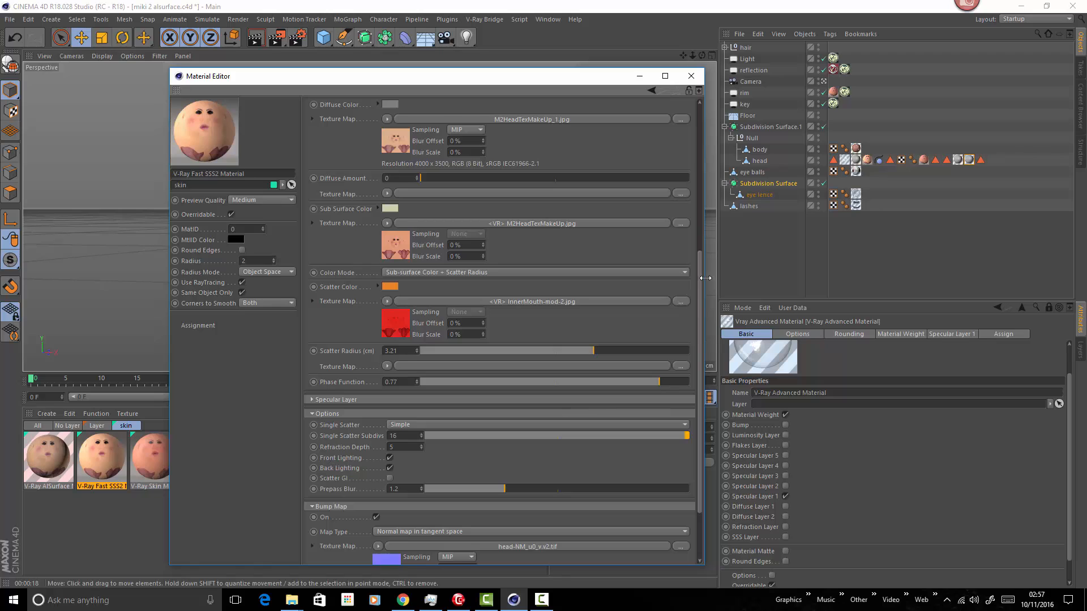
pyautogui.moveTo(702, 284); pyautogui.dragTo(695, 343)
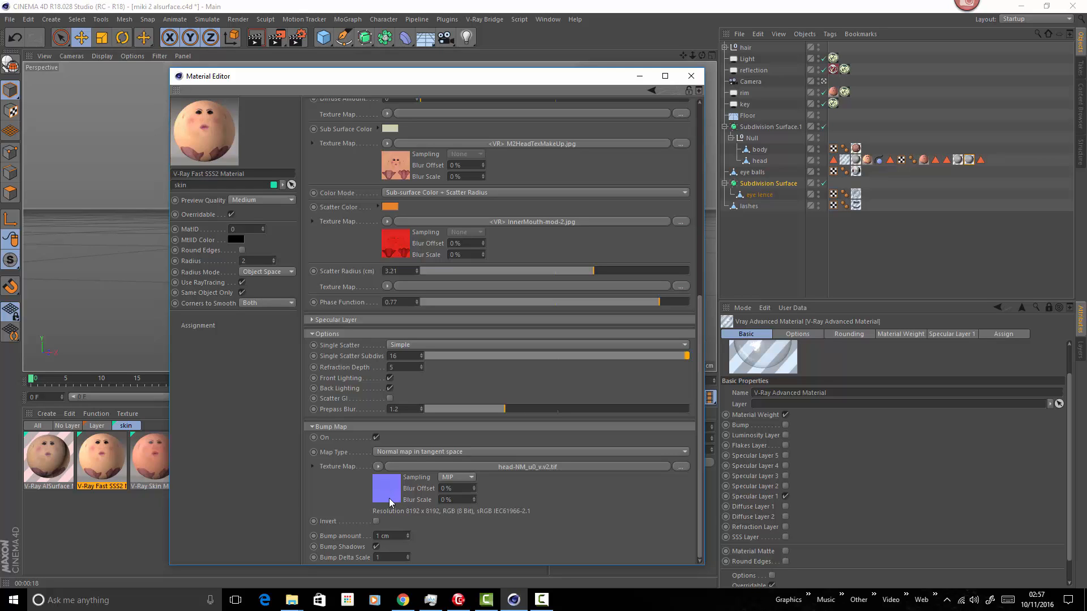
pyautogui.click(692, 77)
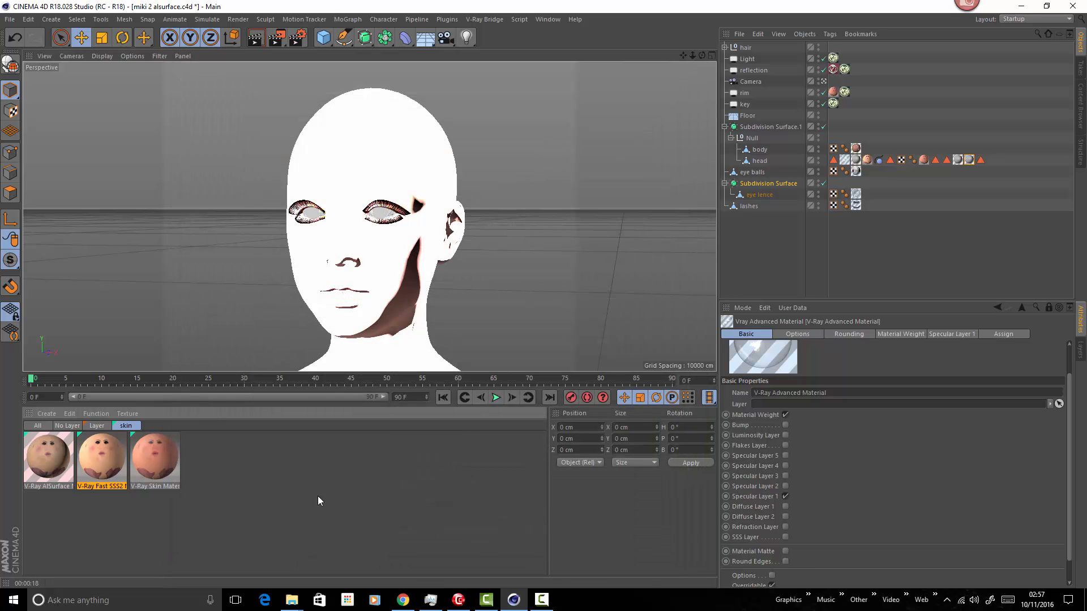
# Open the V-Ray AlSurface material, look through the V-Ray shaders available for its diffuse map, and open the assigned bitmap shader
pyautogui.doubleClick(49, 459)
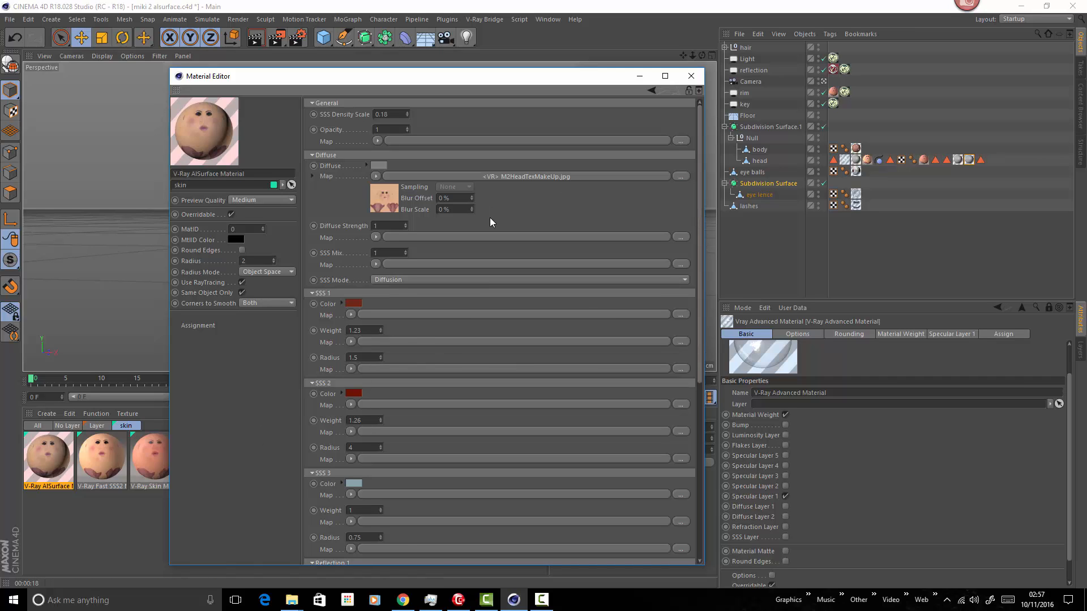
pyautogui.click(377, 176)
pyautogui.moveTo(409, 460)
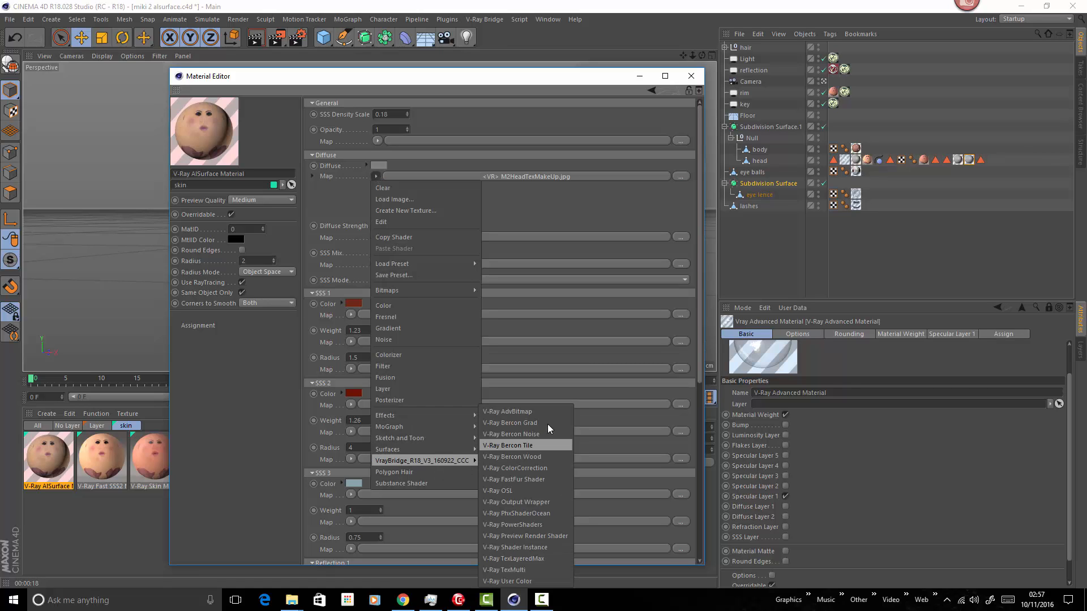
pyautogui.click(499, 177)
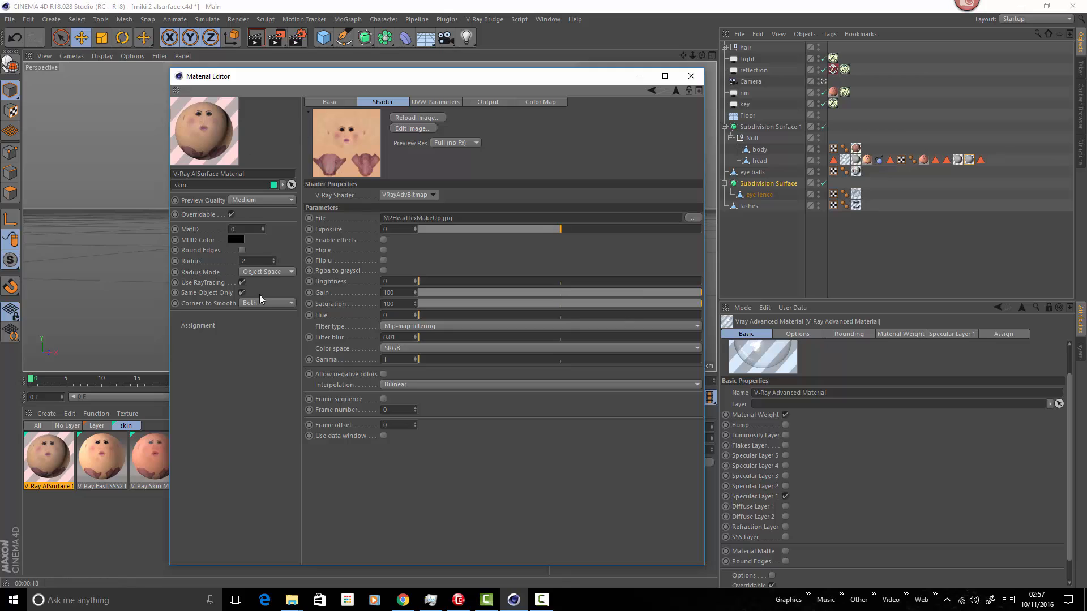
# Try the Gamma corrected color space on the AlSurface diffuse bitmap, and return it to SRGB
pyautogui.click(399, 348)
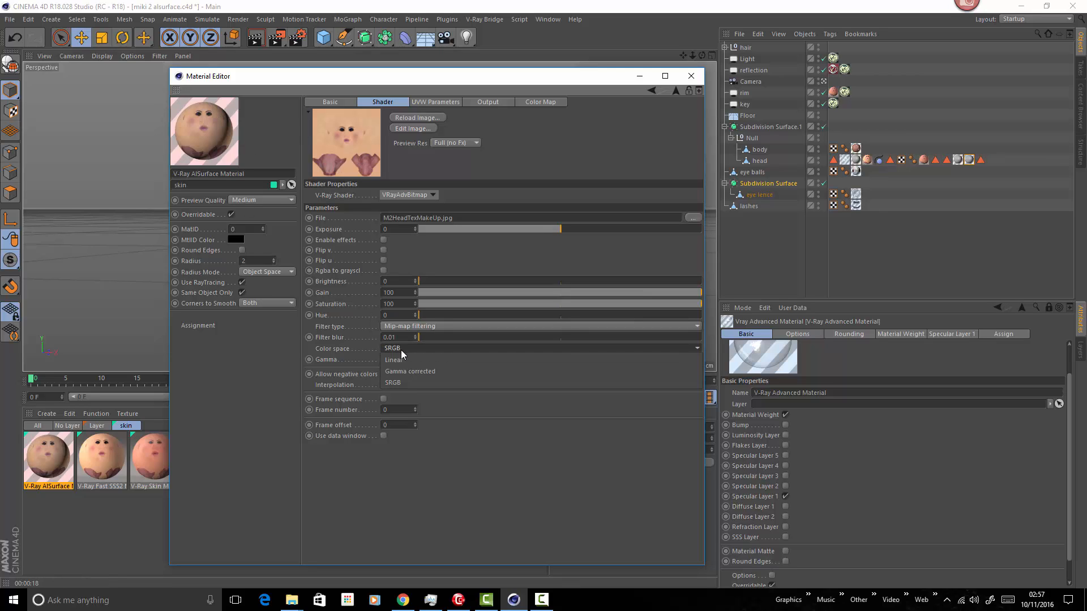
pyautogui.click(429, 371)
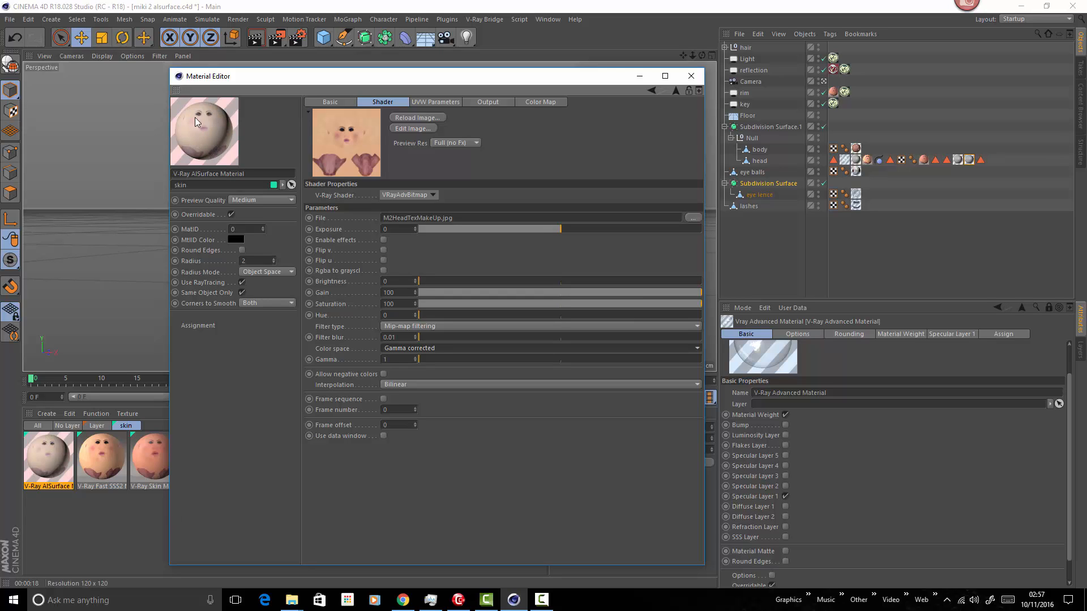
pyautogui.click(405, 348)
pyautogui.click(405, 383)
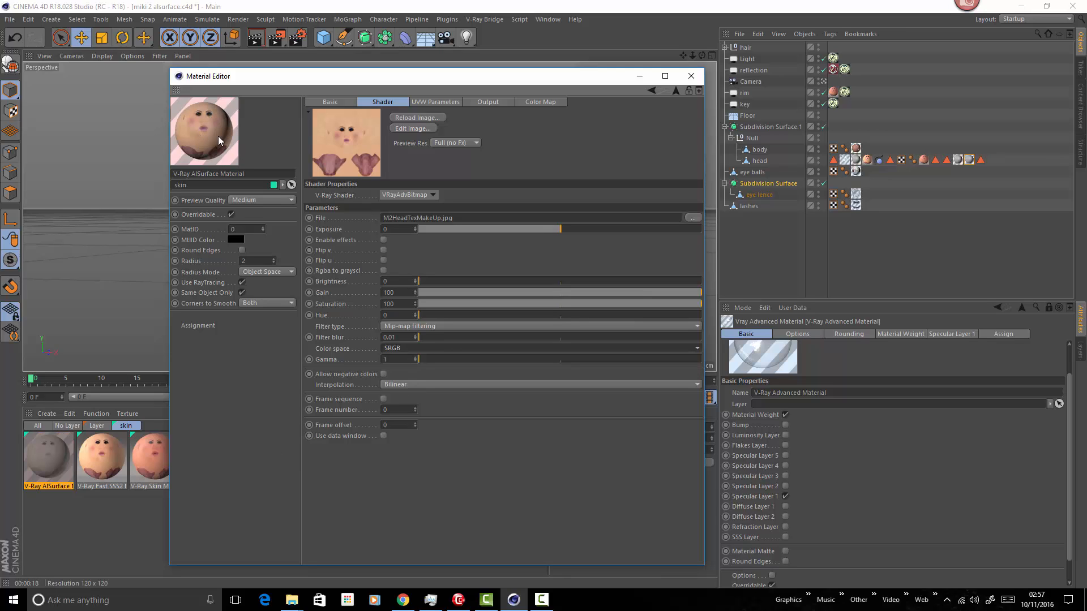
# Return to the AlSurface main settings, collapse the Reflection 1, Reflection 2 and Bump sections, and examine the three SSS layers
pyautogui.click(674, 91)
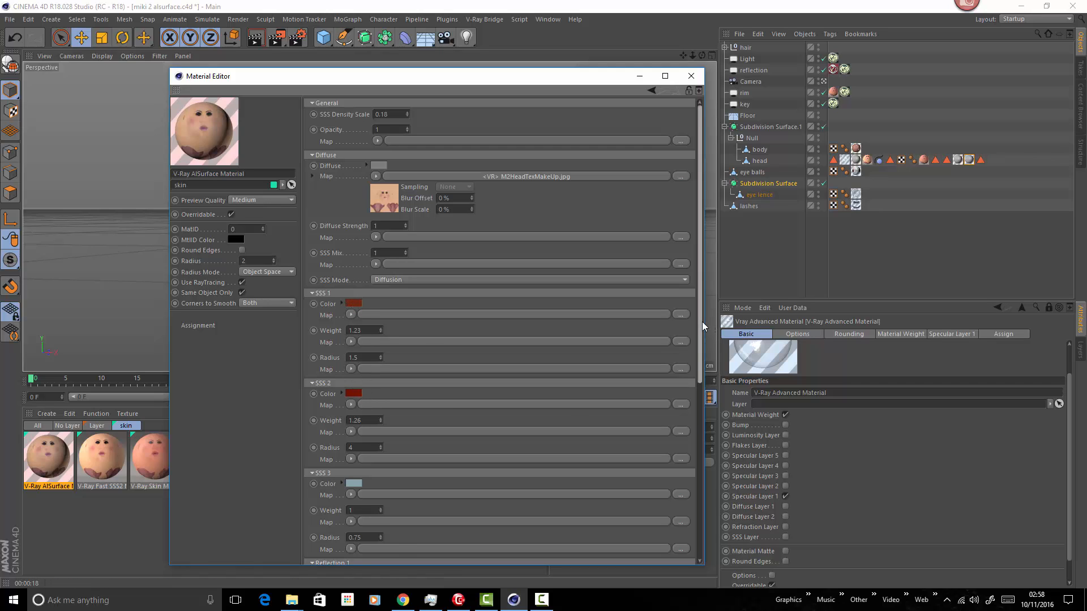
pyautogui.moveTo(701, 334); pyautogui.dragTo(696, 398)
pyautogui.scroll(-5, 697, 398)
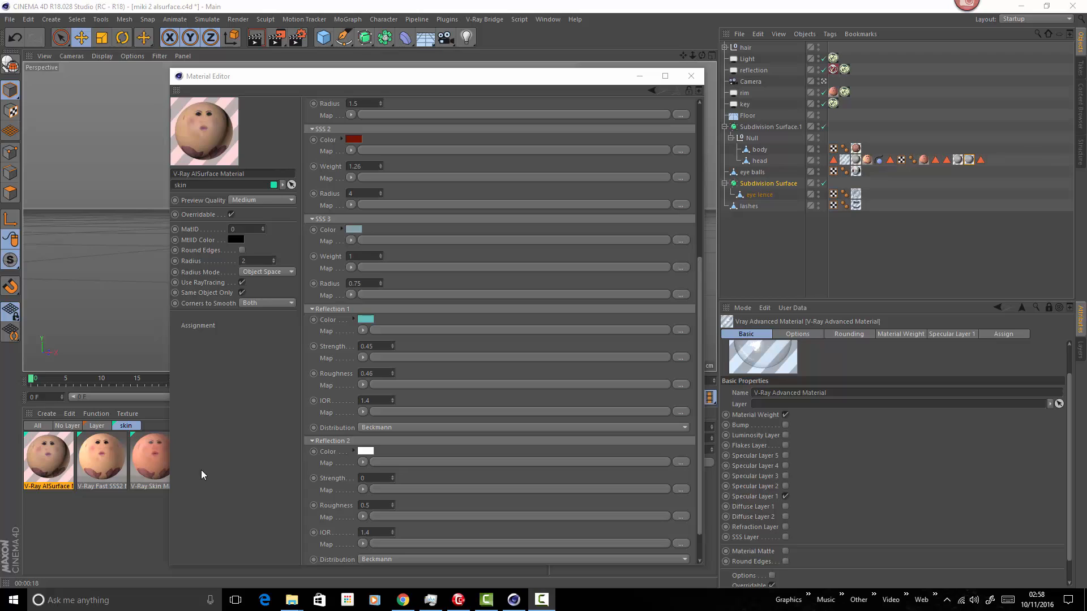
pyautogui.click(311, 310)
pyautogui.click(312, 404)
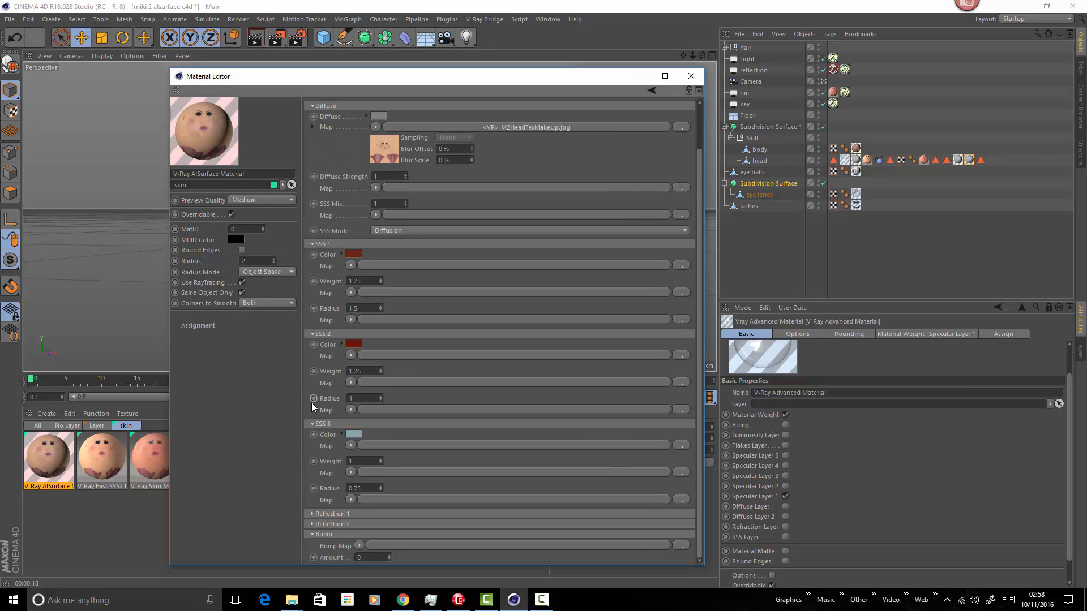
pyautogui.click(311, 535)
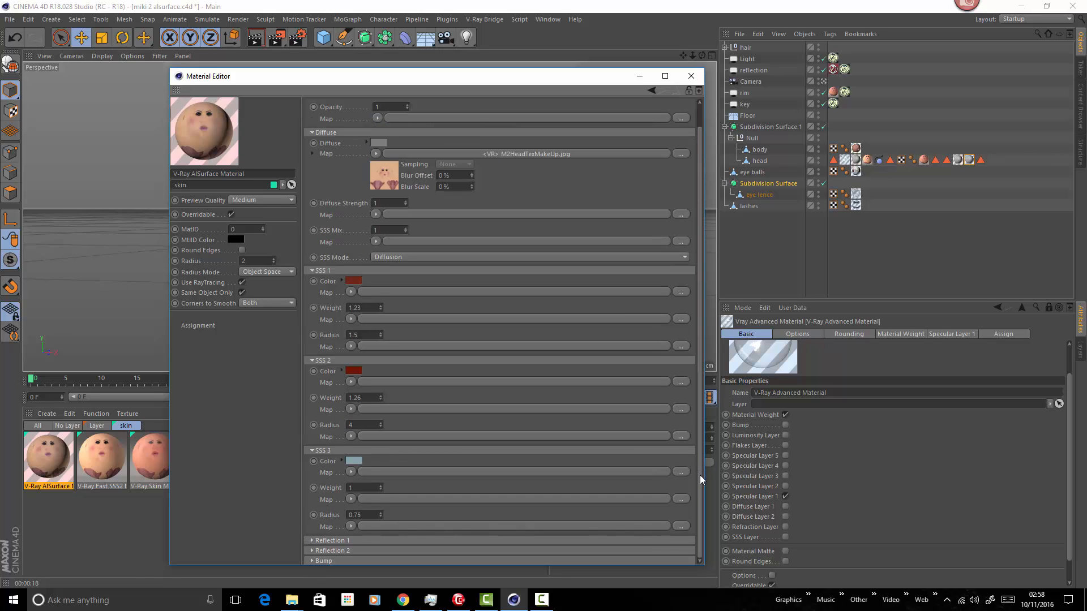
pyautogui.moveTo(699, 480); pyautogui.dragTo(702, 546)
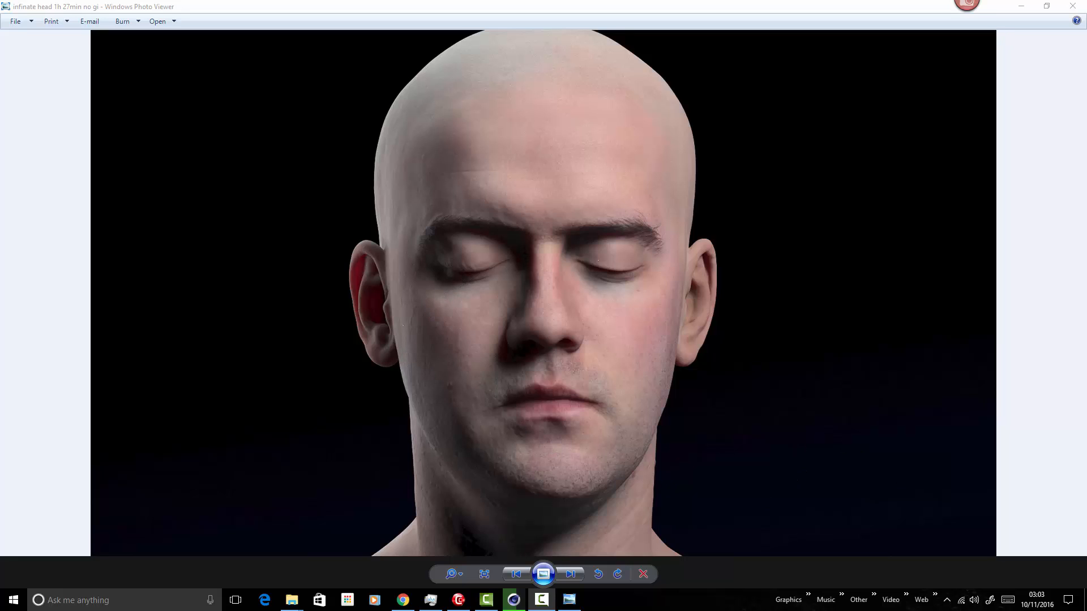
# View the male head's 48min quick settings render and its no SSS render, centering the face in each
pyautogui.press('Right')
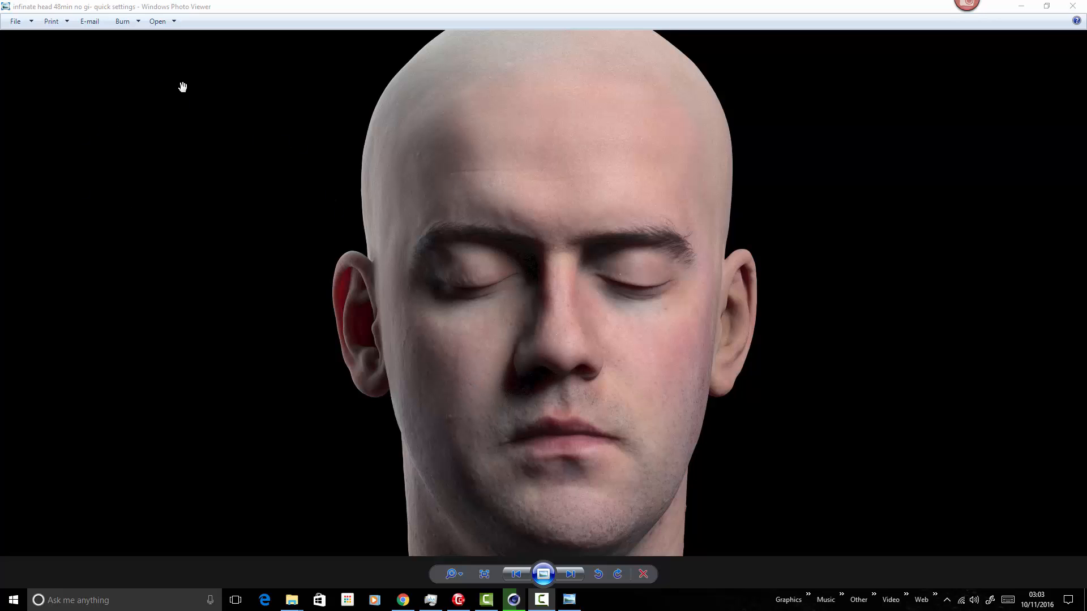
pyautogui.moveTo(565, 328)
pyautogui.mouseDown()
pyautogui.moveTo(527, 300)
pyautogui.moveTo(560, 323)
pyautogui.mouseUp()
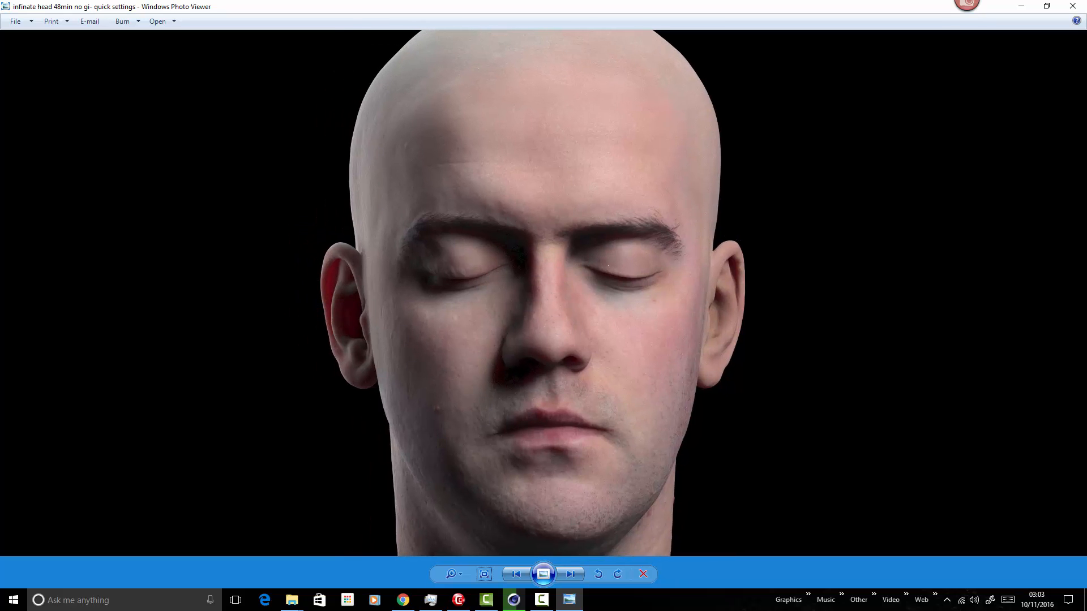
pyautogui.press('Right')
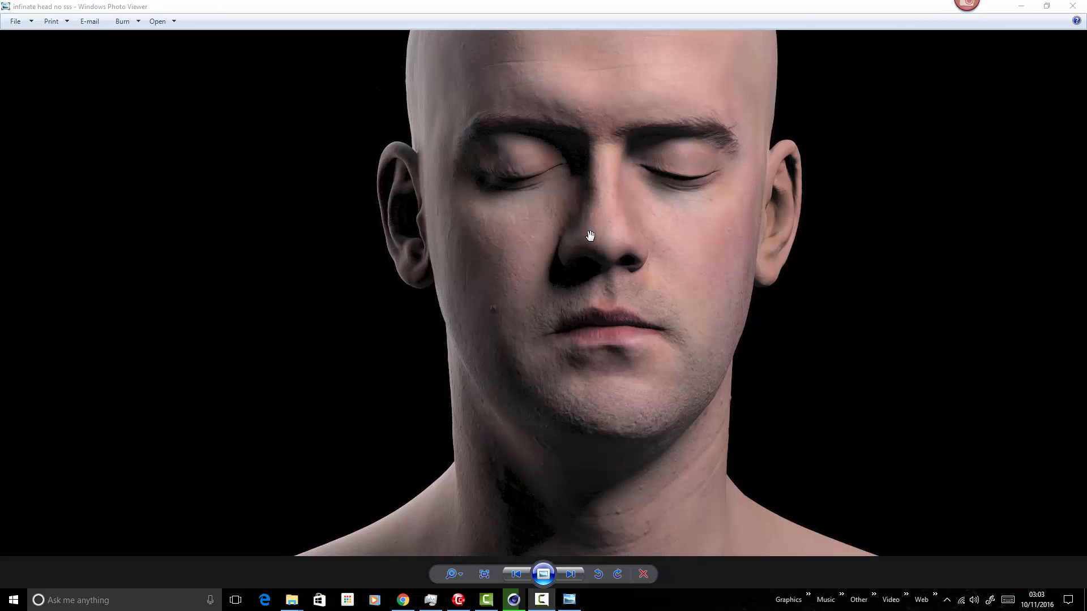
pyautogui.moveTo(592, 238); pyautogui.dragTo(538, 300)
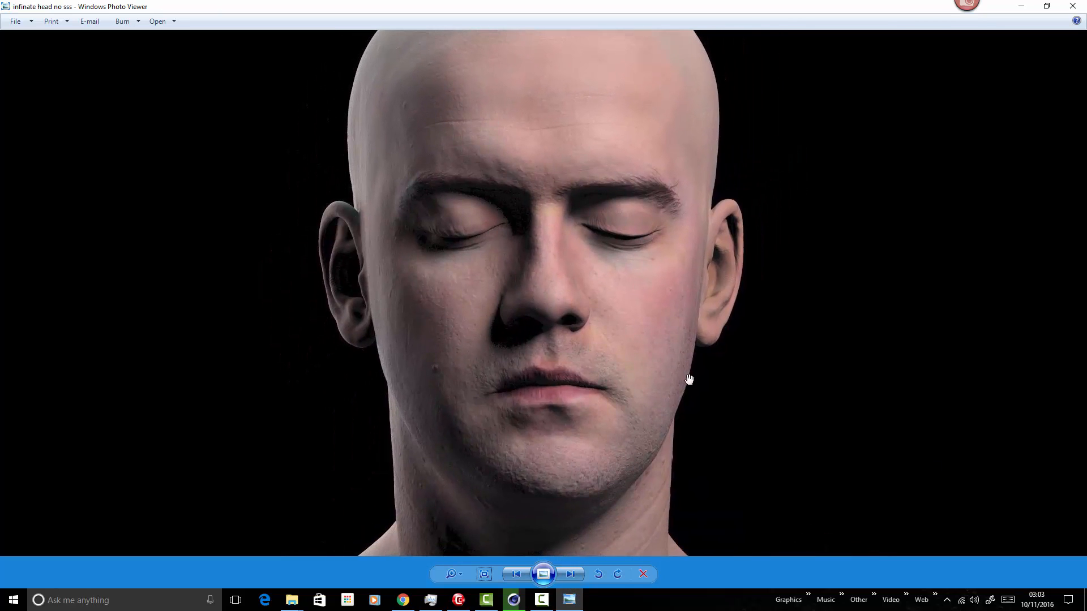
# Compare the quick settings and no SSS head renders again, alternating between a fitted view and a close-up of the face
pyautogui.click(511, 575)
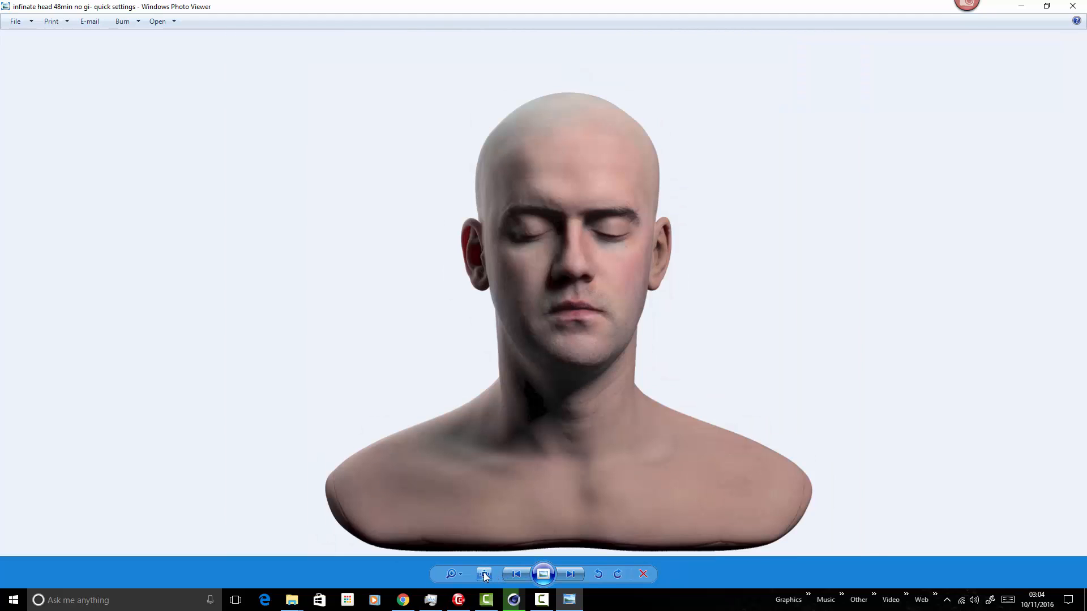
pyautogui.click(484, 575)
pyautogui.moveTo(655, 306); pyautogui.dragTo(544, 373)
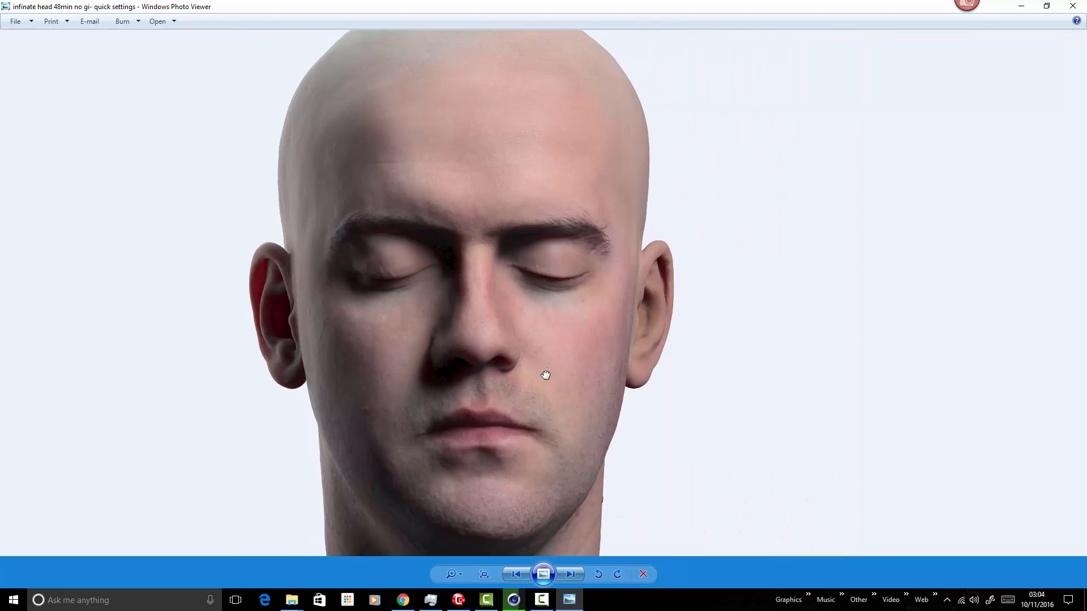
pyautogui.click(575, 576)
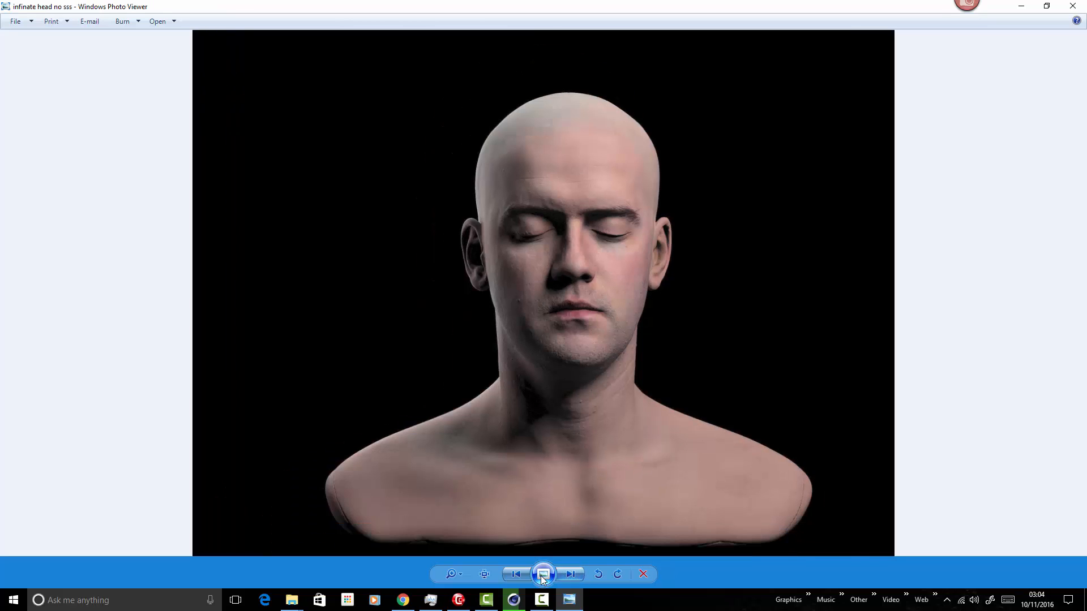
pyautogui.click(515, 574)
pyautogui.click(484, 574)
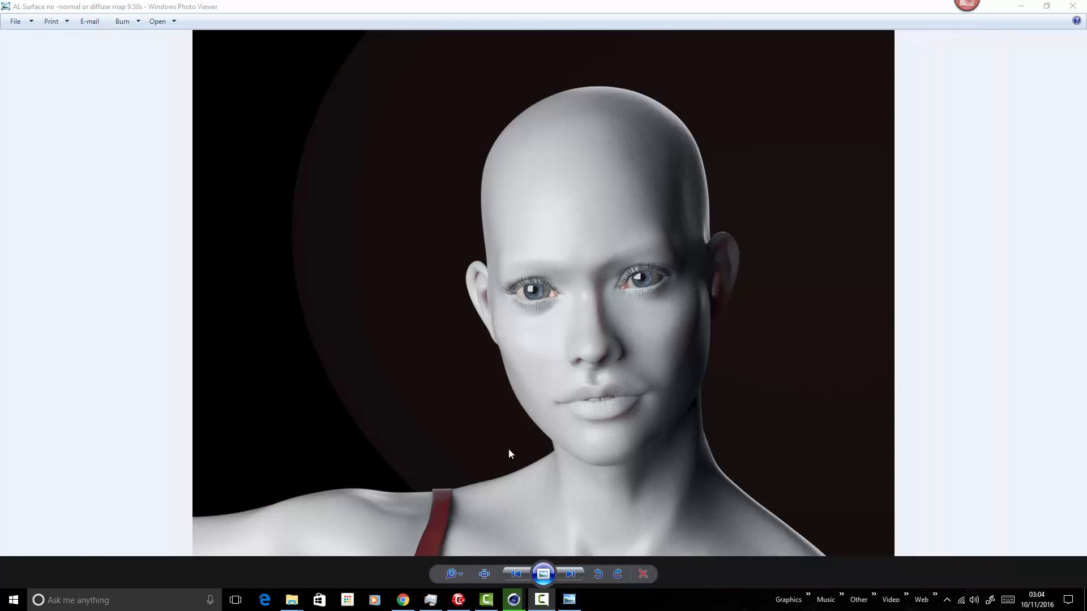
# View the AL Surface head render without normal or diffuse map, and compare the 2hr 29min and 15min skull sculpt renders
pyautogui.click(479, 572)
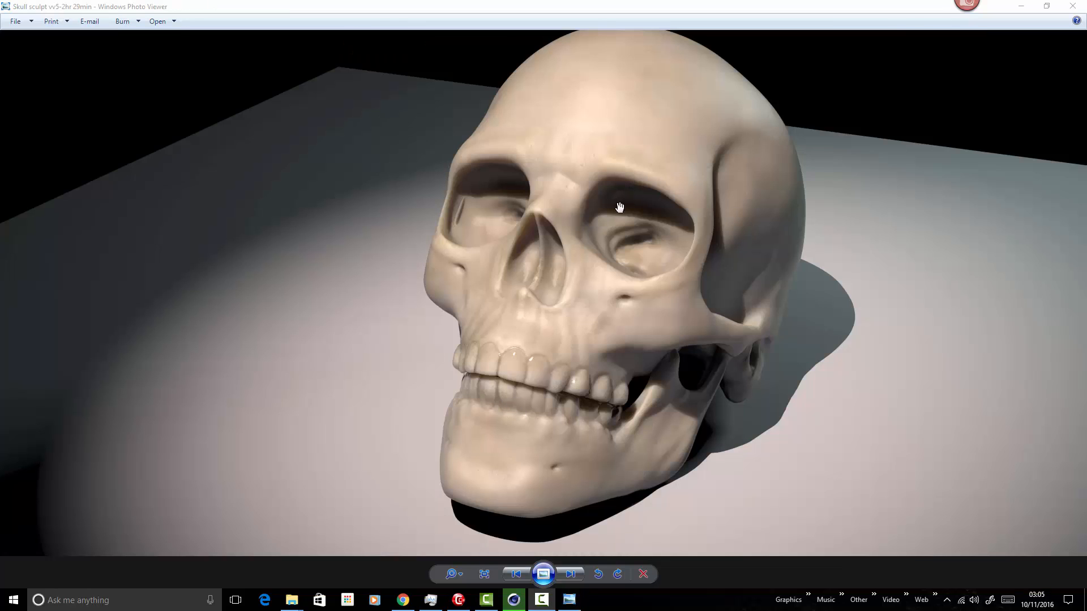
pyautogui.moveTo(671, 327); pyautogui.dragTo(665, 339)
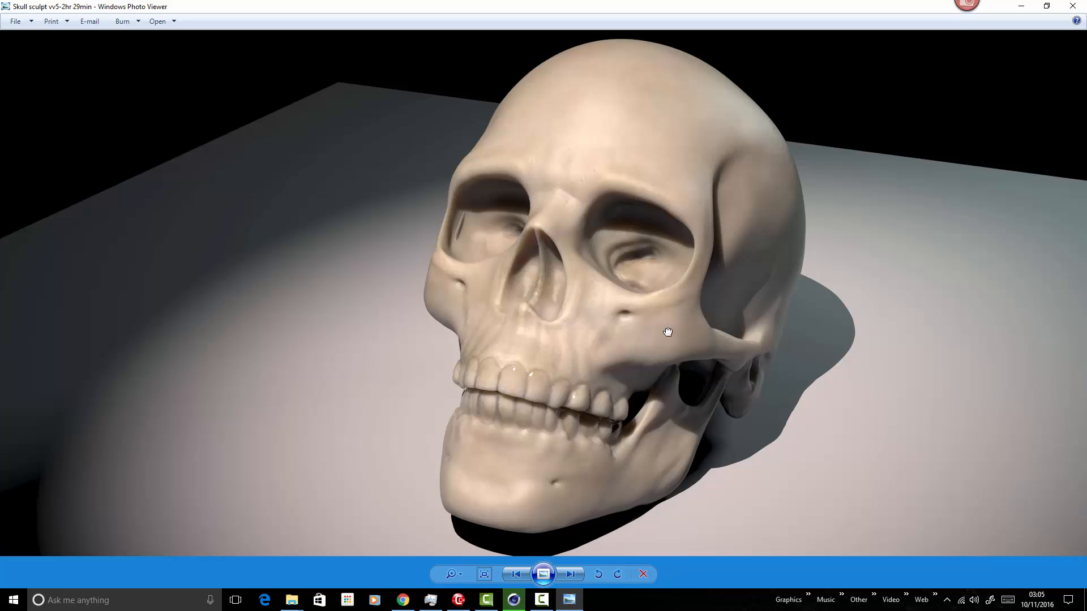
pyautogui.moveTo(662, 348); pyautogui.dragTo(630, 351)
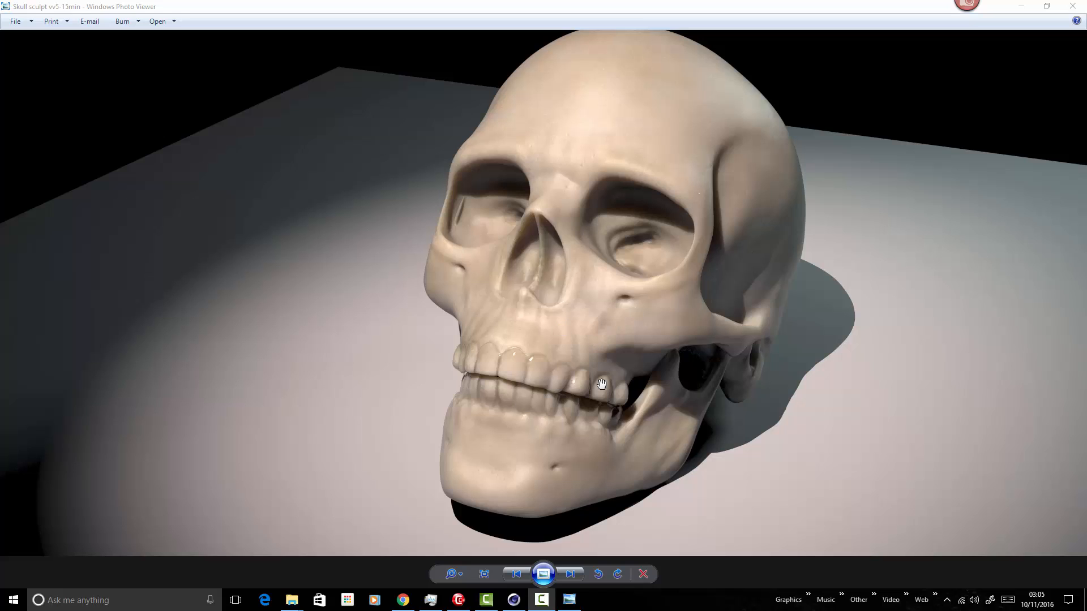
pyautogui.click(677, 384)
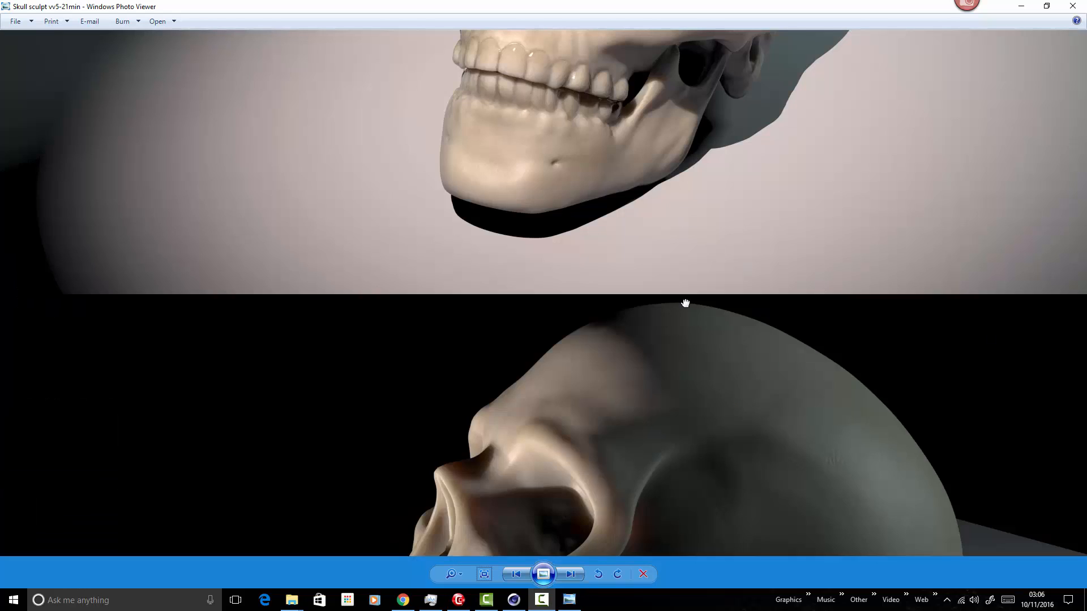
# Examine the 21min AlSurface skull sculpt render, covering the lit front view and the scattering on the shadowed side view
pyautogui.moveTo(686, 304); pyautogui.dragTo(691, 464)
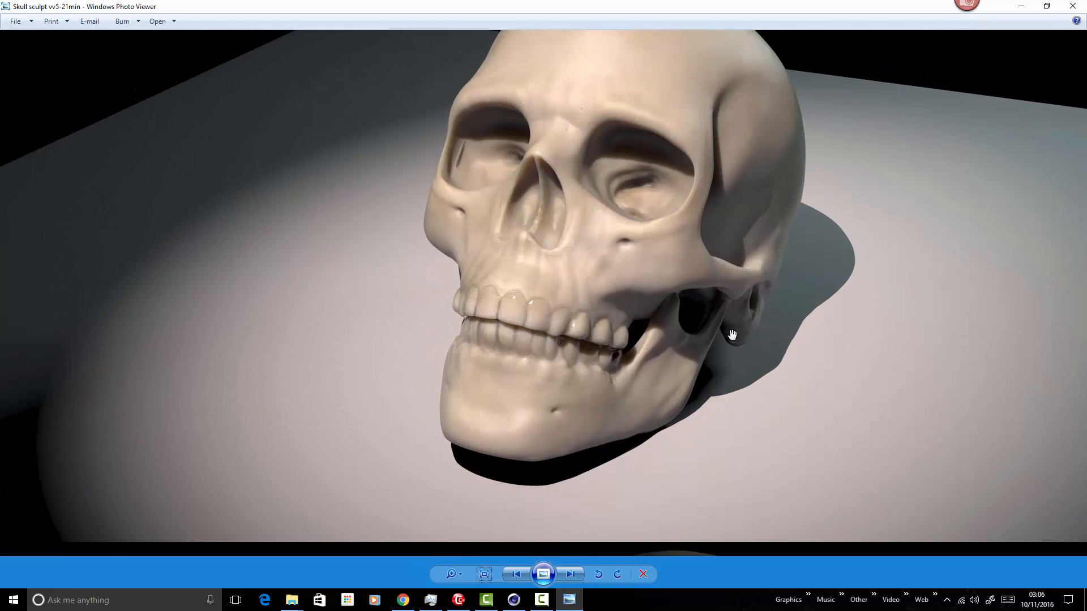
pyautogui.moveTo(732, 335)
pyautogui.mouseDown()
pyautogui.moveTo(736, 403)
pyautogui.moveTo(737, 352)
pyautogui.mouseUp()
pyautogui.moveTo(728, 445); pyautogui.dragTo(736, 213)
pyautogui.moveTo(755, 521); pyautogui.dragTo(746, 219)
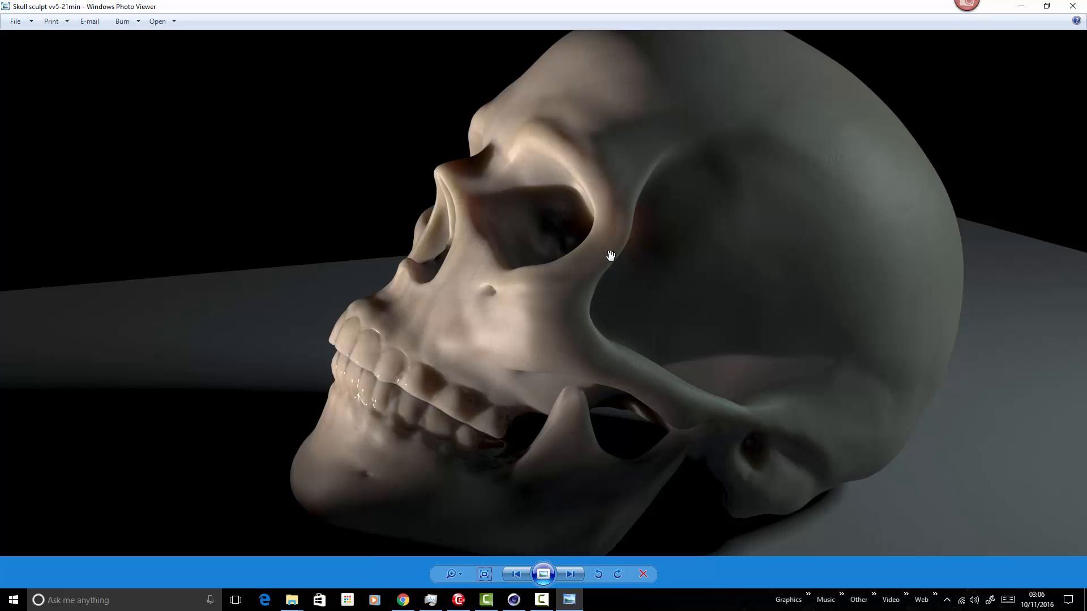
pyautogui.moveTo(618, 211); pyautogui.dragTo(759, 395)
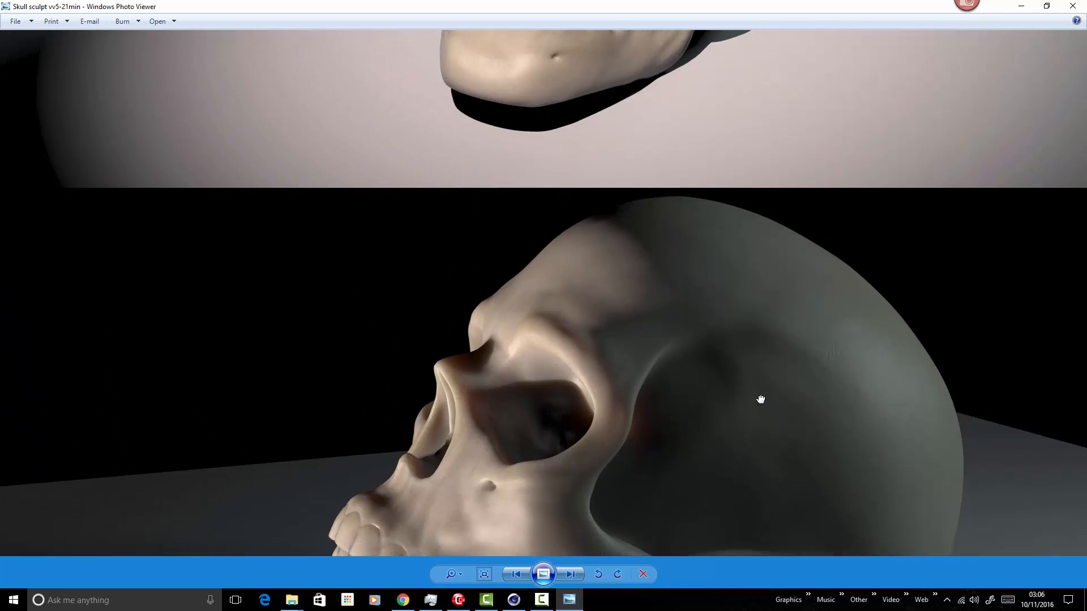
pyautogui.moveTo(679, 211); pyautogui.dragTo(680, 446)
pyautogui.moveTo(679, 223); pyautogui.dragTo(673, 161)
pyautogui.moveTo(682, 392); pyautogui.dragTo(575, 296)
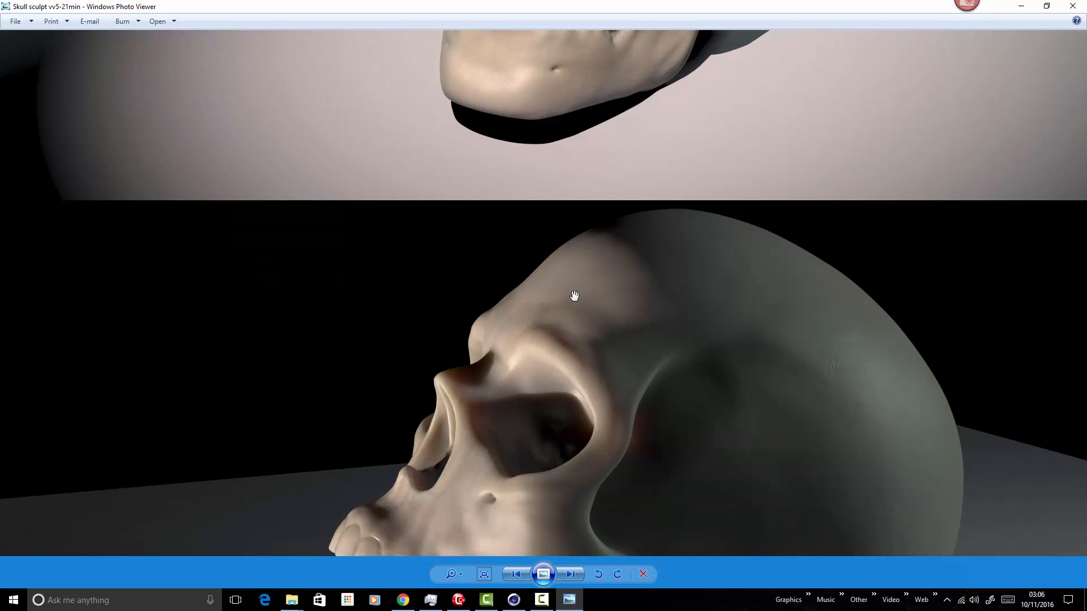
pyautogui.moveTo(616, 439); pyautogui.dragTo(574, 280)
pyautogui.moveTo(594, 401); pyautogui.dragTo(565, 290)
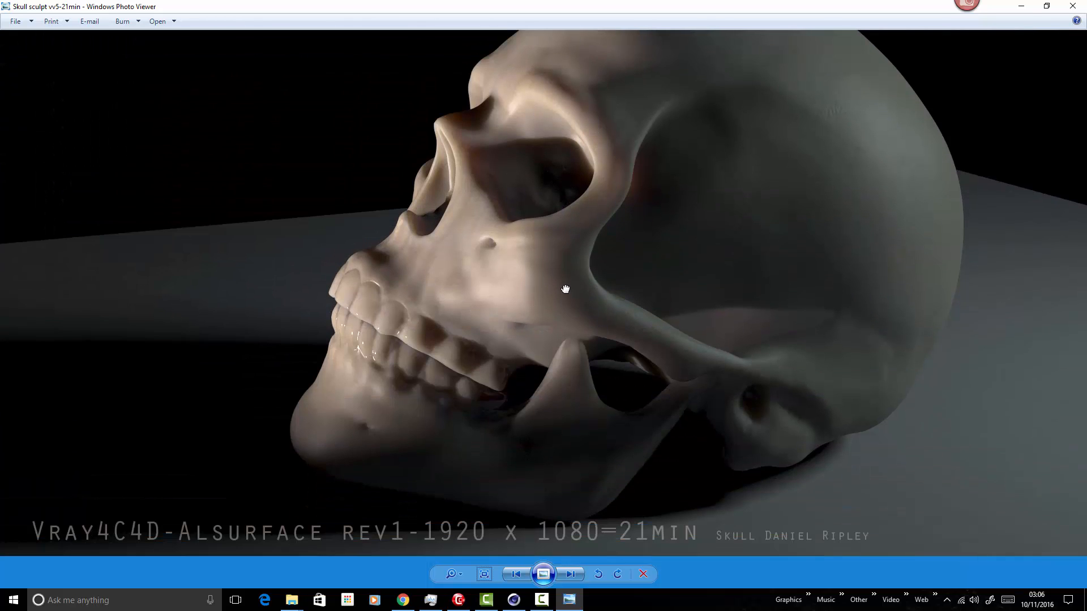
pyautogui.moveTo(678, 262); pyautogui.dragTo(669, 398)
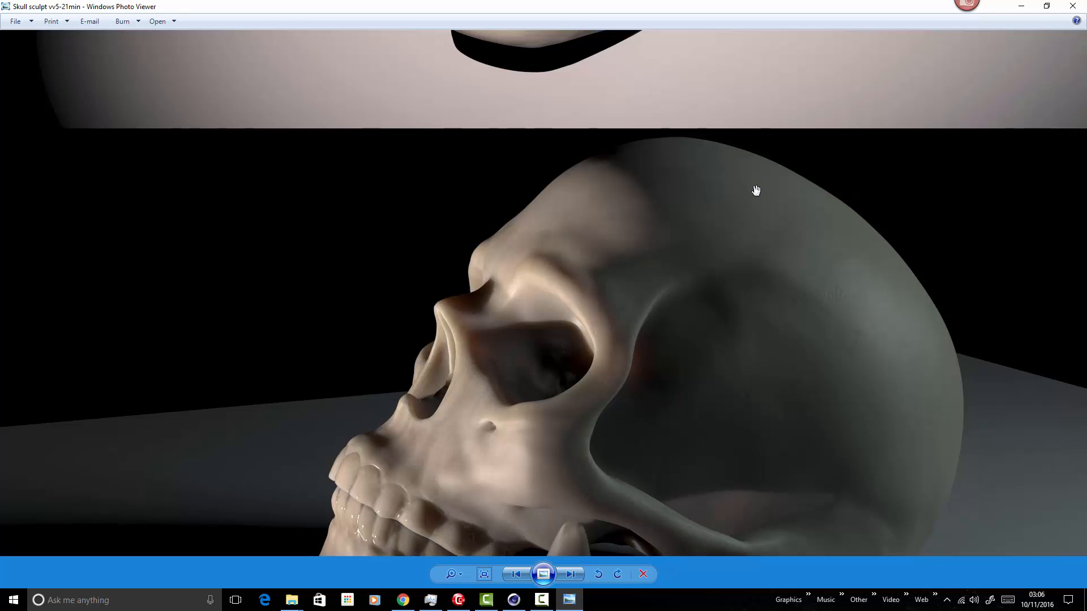
pyautogui.moveTo(757, 189); pyautogui.dragTo(582, 329)
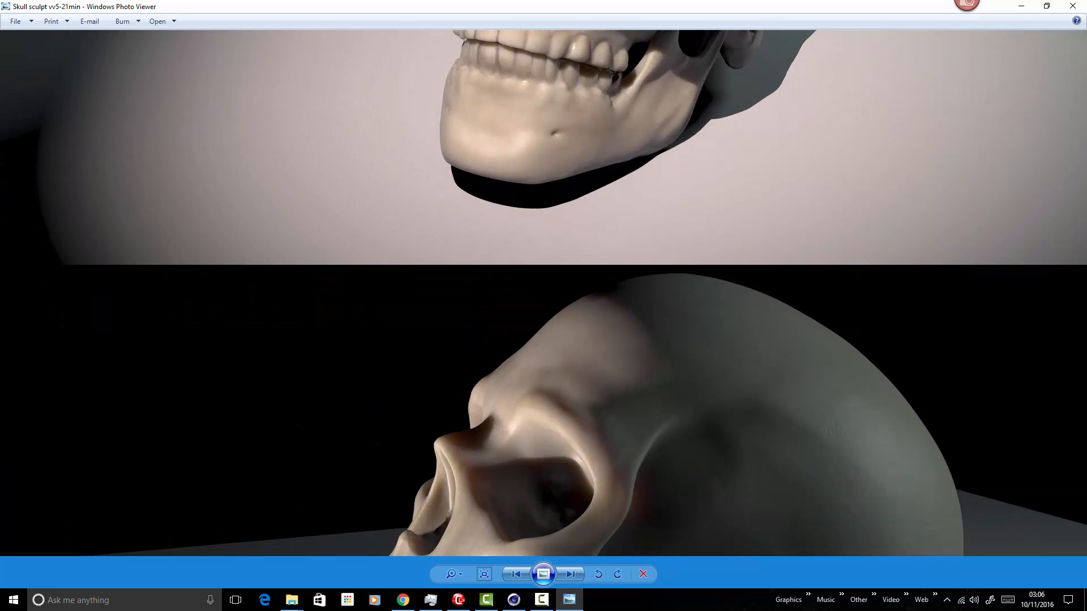